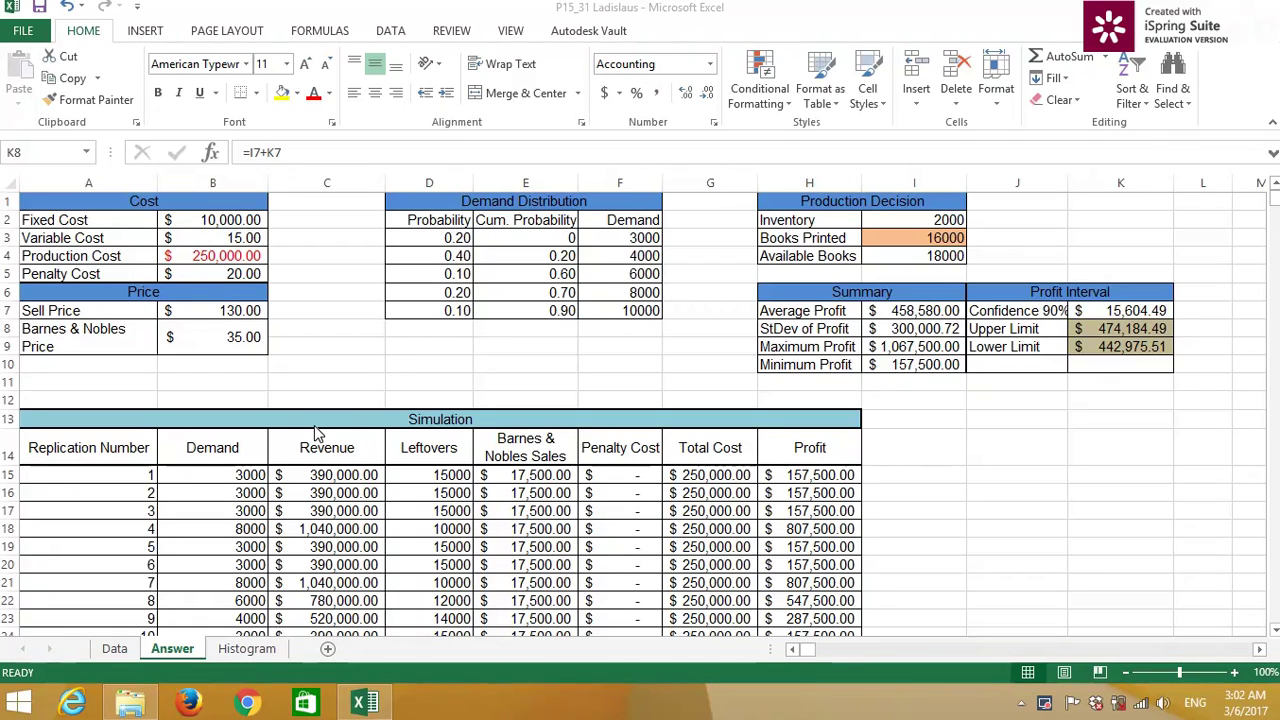
Step: Examine the fixed cost and penalty cost entries in the Cost table of the Answer sheet
left_click(208, 222)
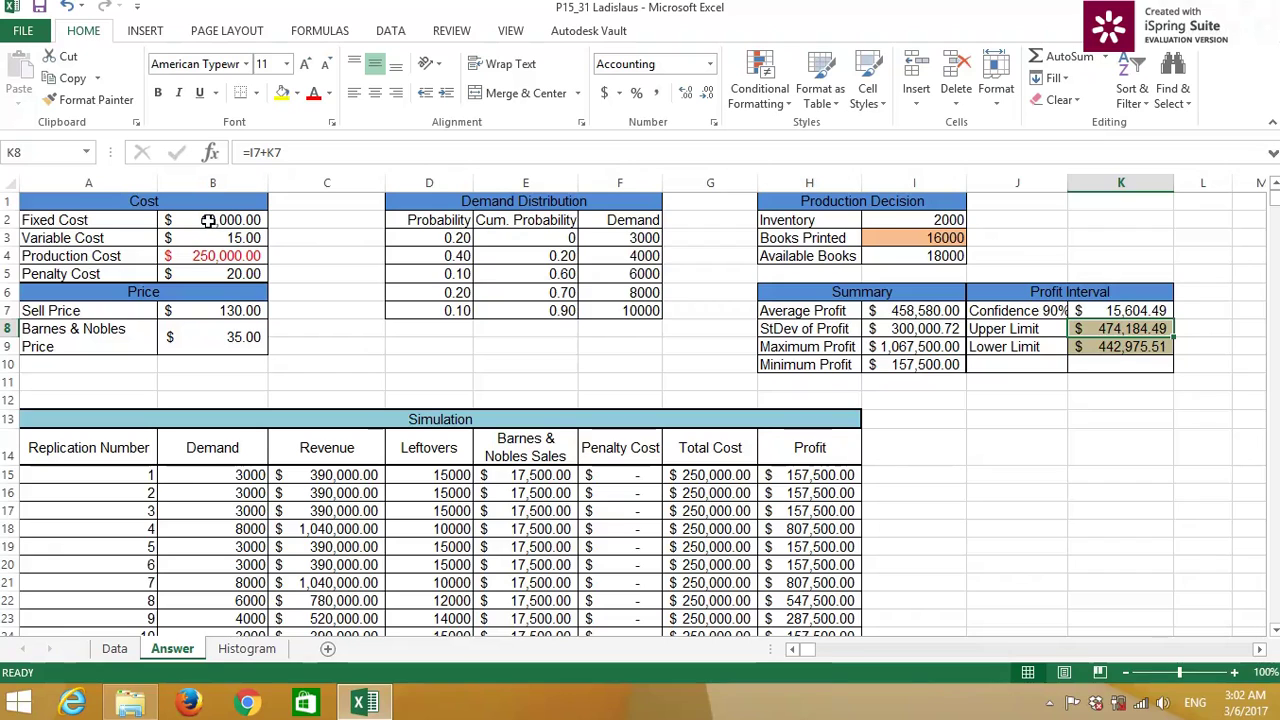
left_click(115, 215)
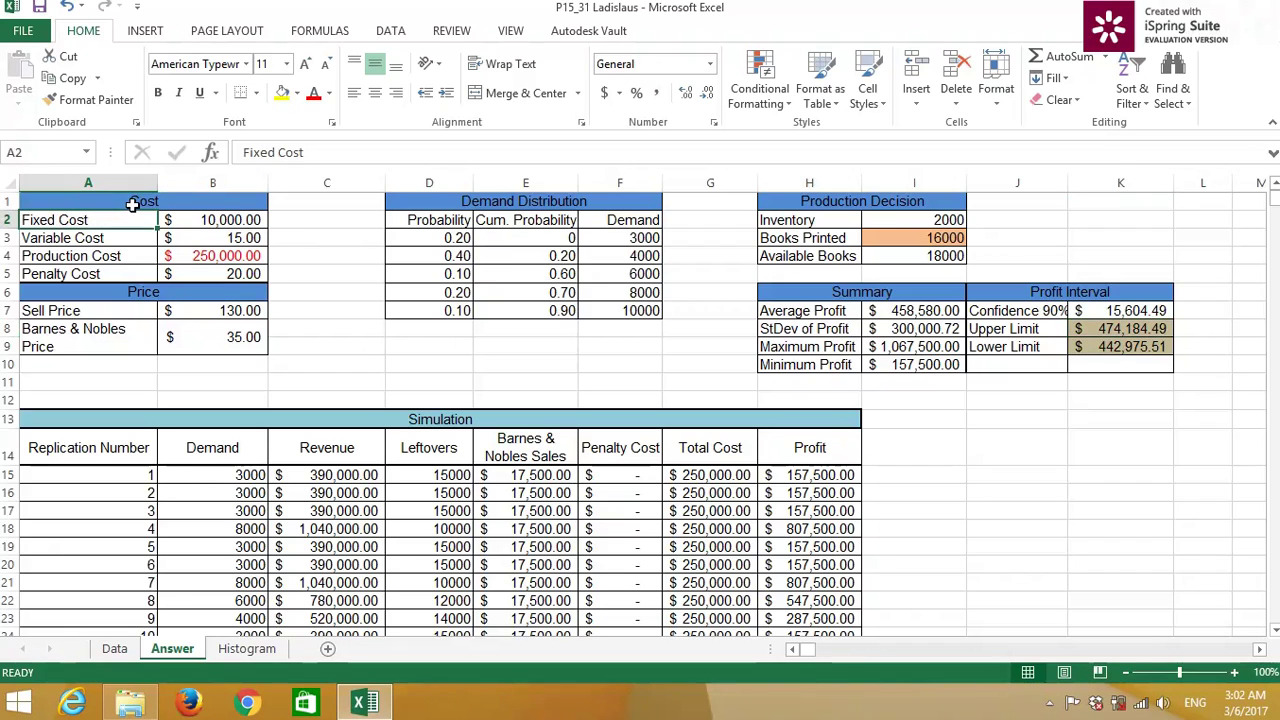
left_click(200, 218)
left_click(128, 236)
left_click(128, 201)
left_click(130, 235)
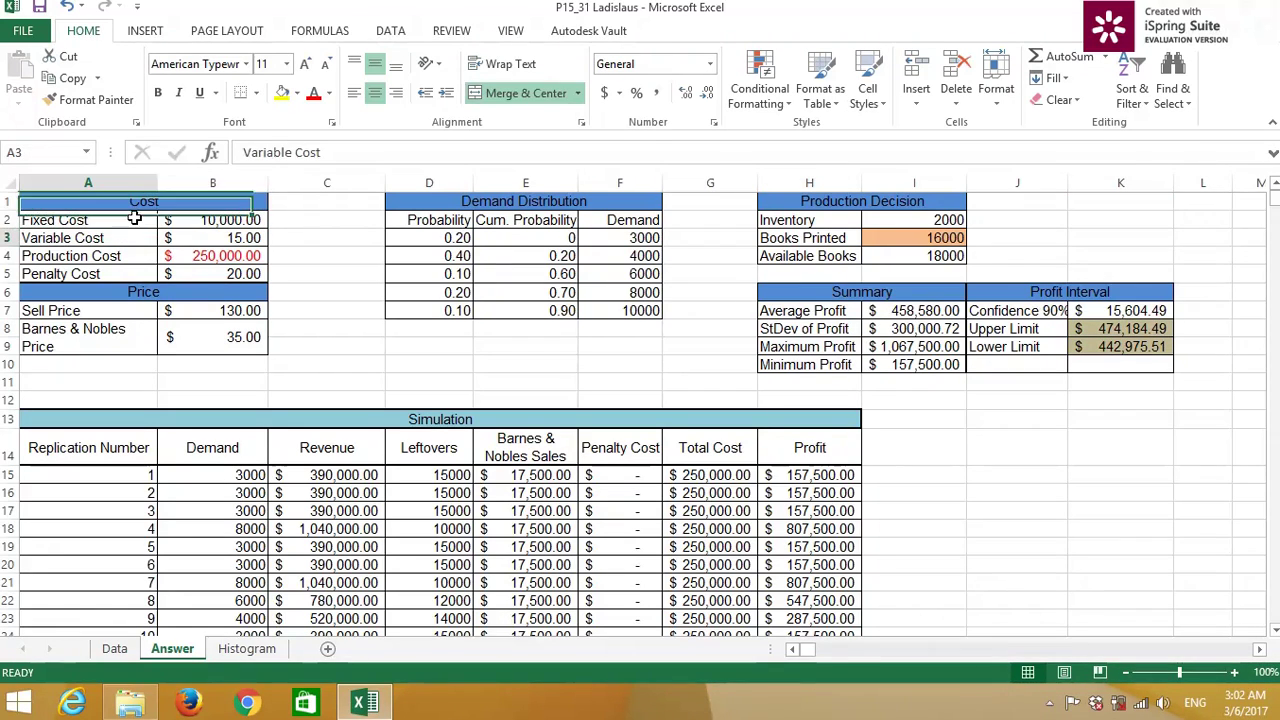
left_click(143, 216)
left_click(146, 203)
left_click(187, 222)
left_click(145, 217)
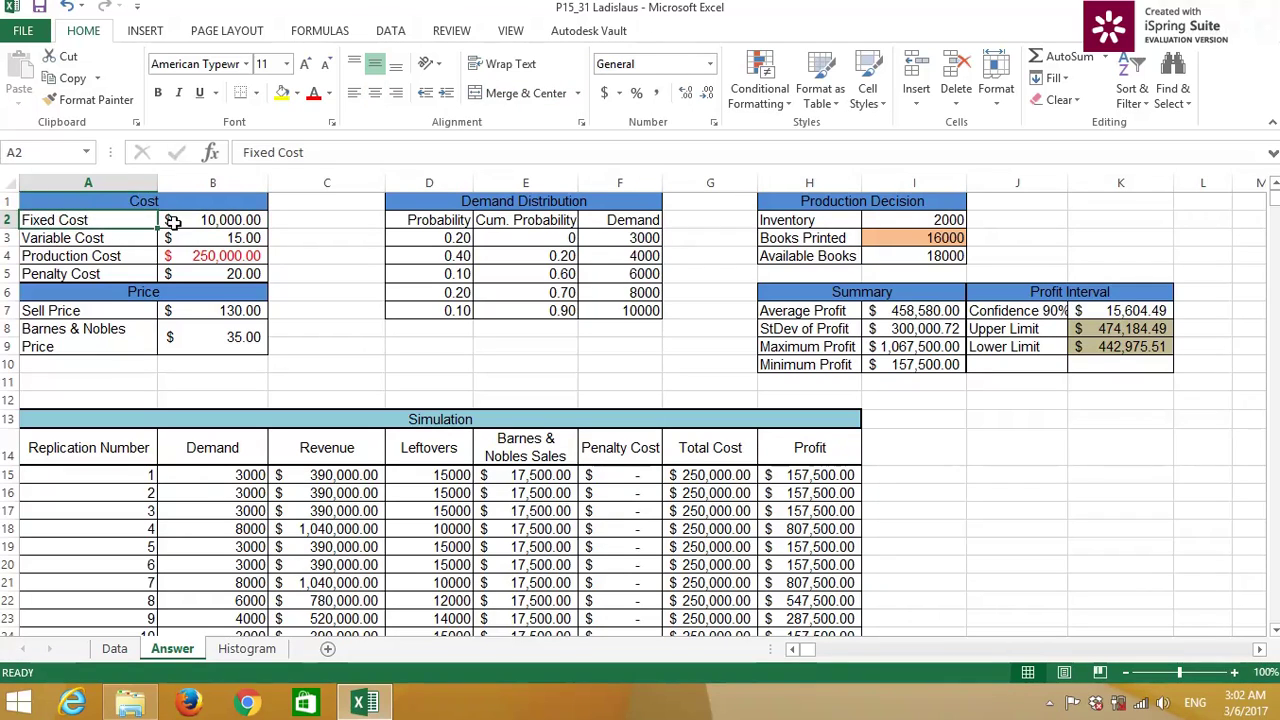
left_click(150, 204)
left_click(180, 220)
left_click(143, 216)
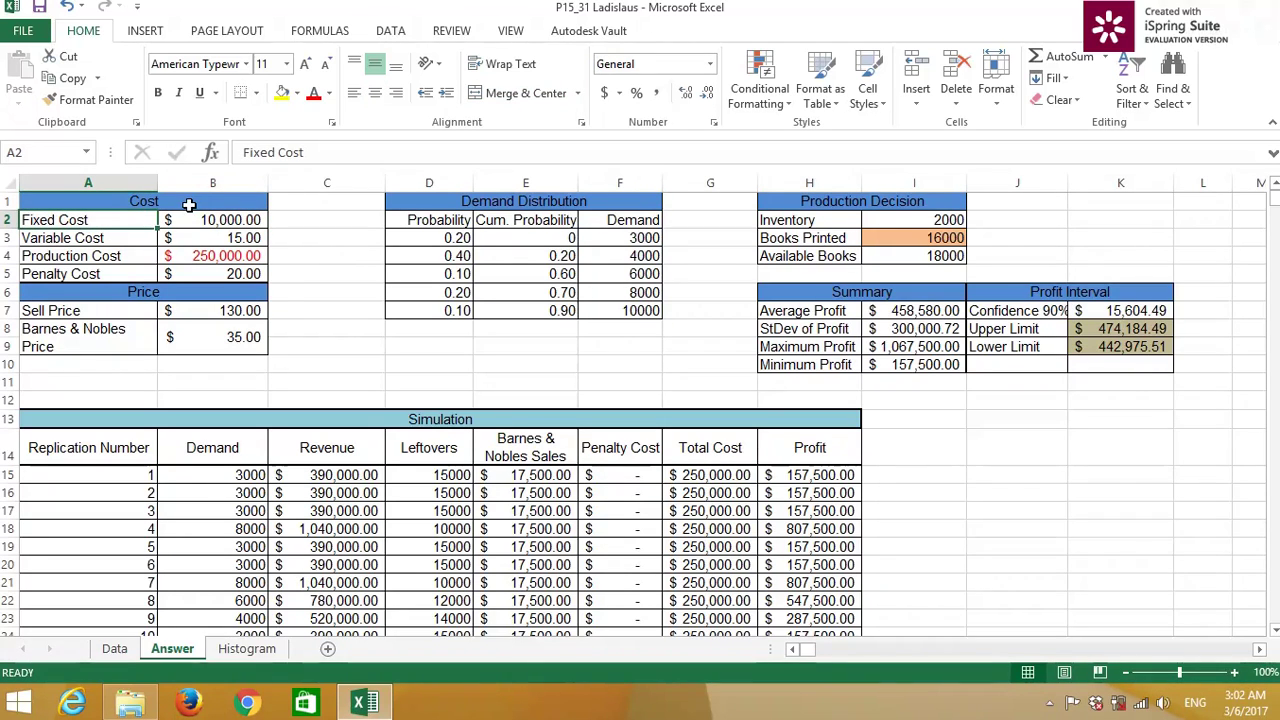
left_click(184, 206)
left_click(178, 219)
left_click(123, 217)
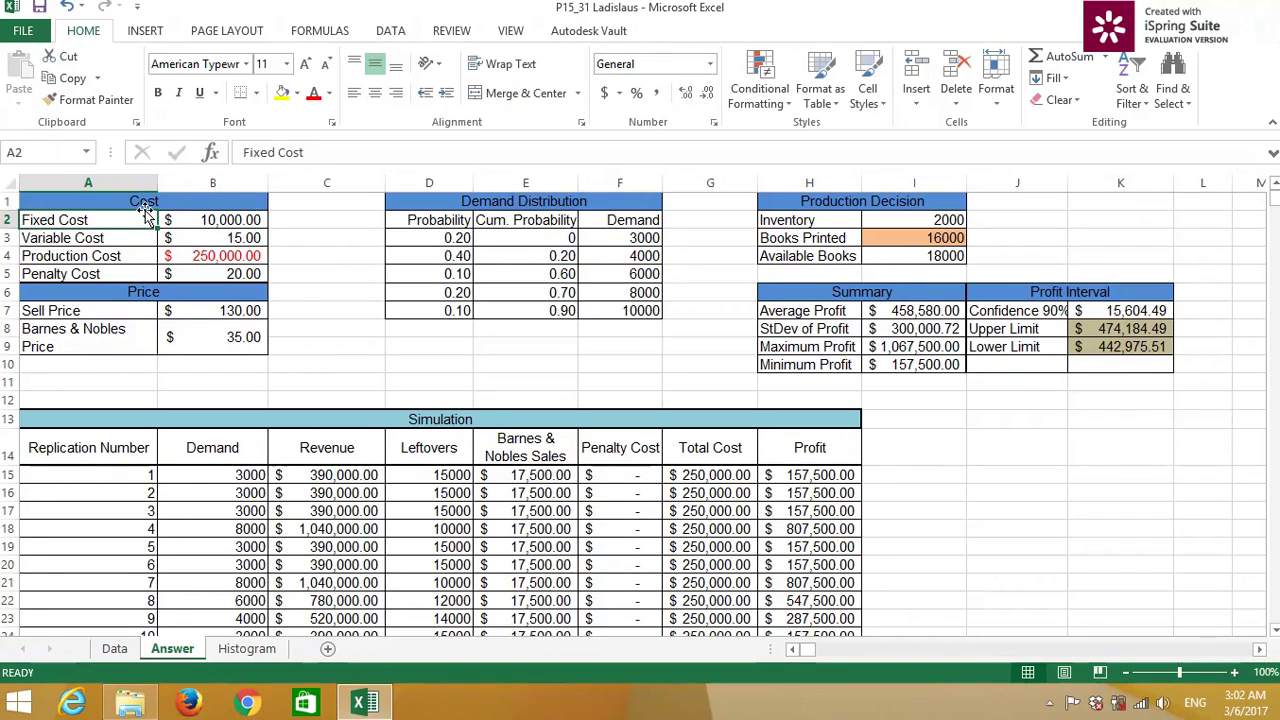
left_click(154, 205)
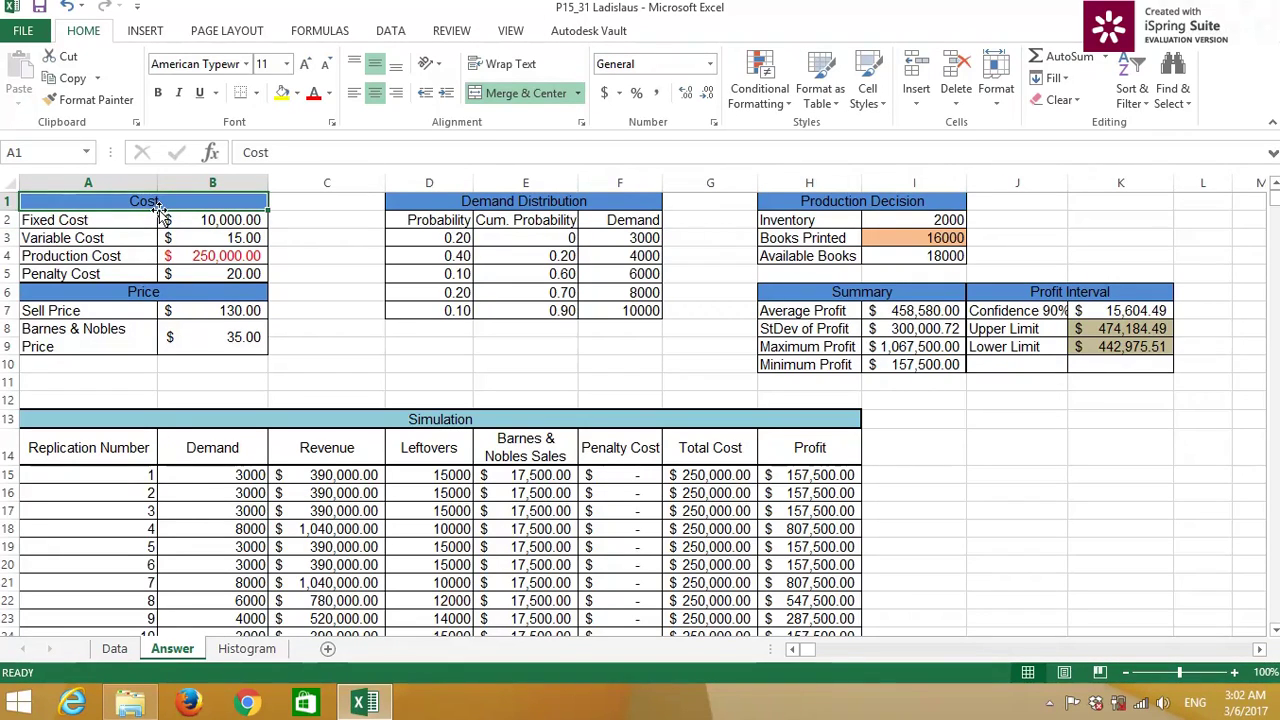
left_click(168, 220)
left_click(134, 218)
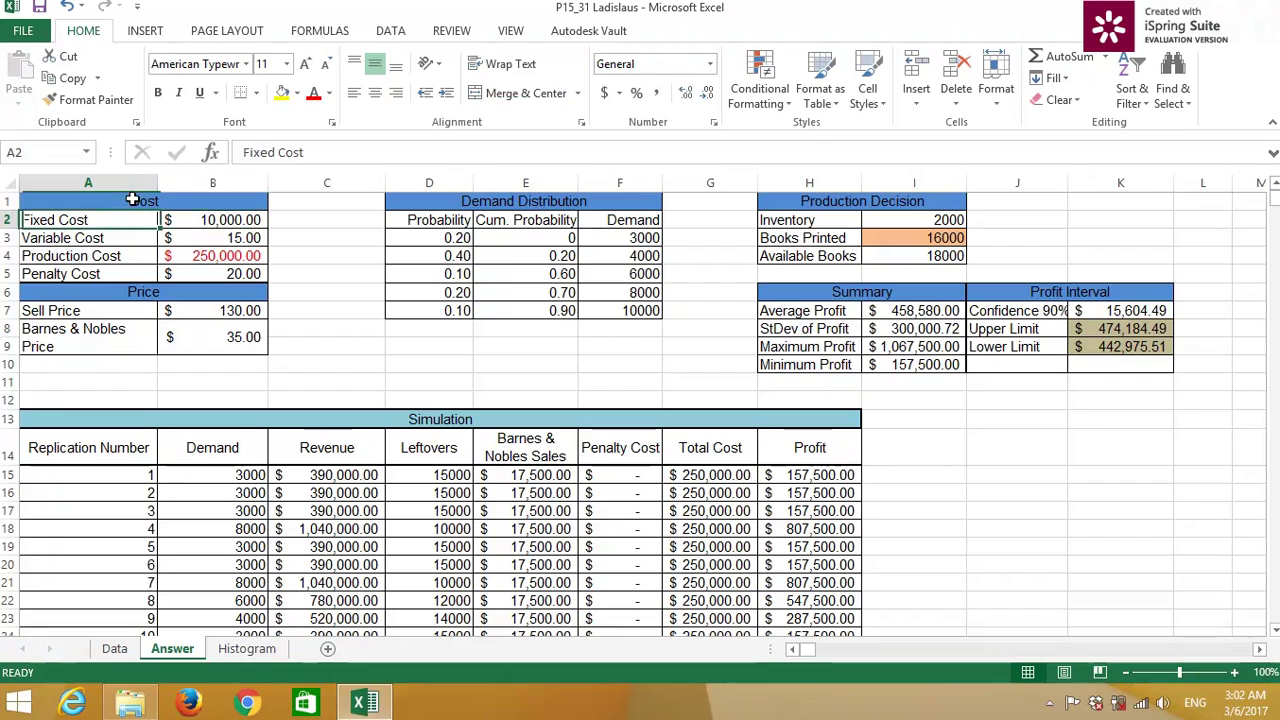
left_click(131, 201)
left_click(203, 220)
left_click(130, 220)
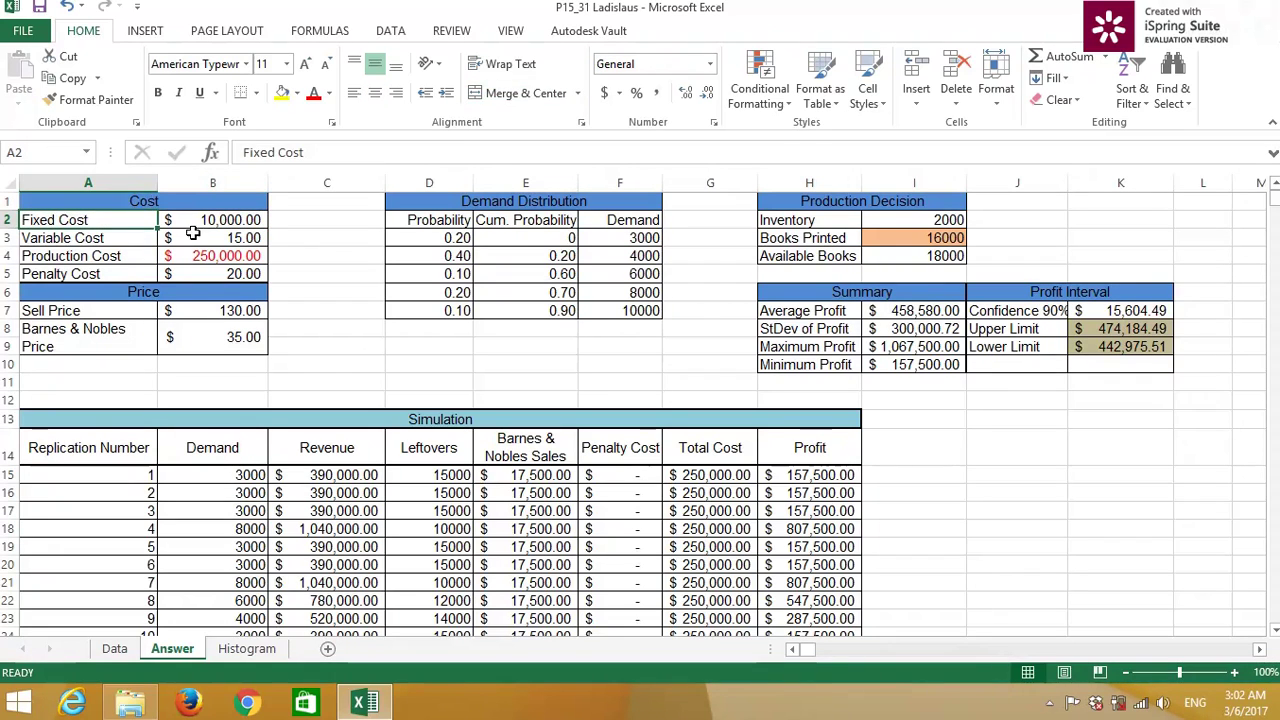
left_click(165, 205)
left_click(160, 220)
left_click(126, 220)
key("Up")
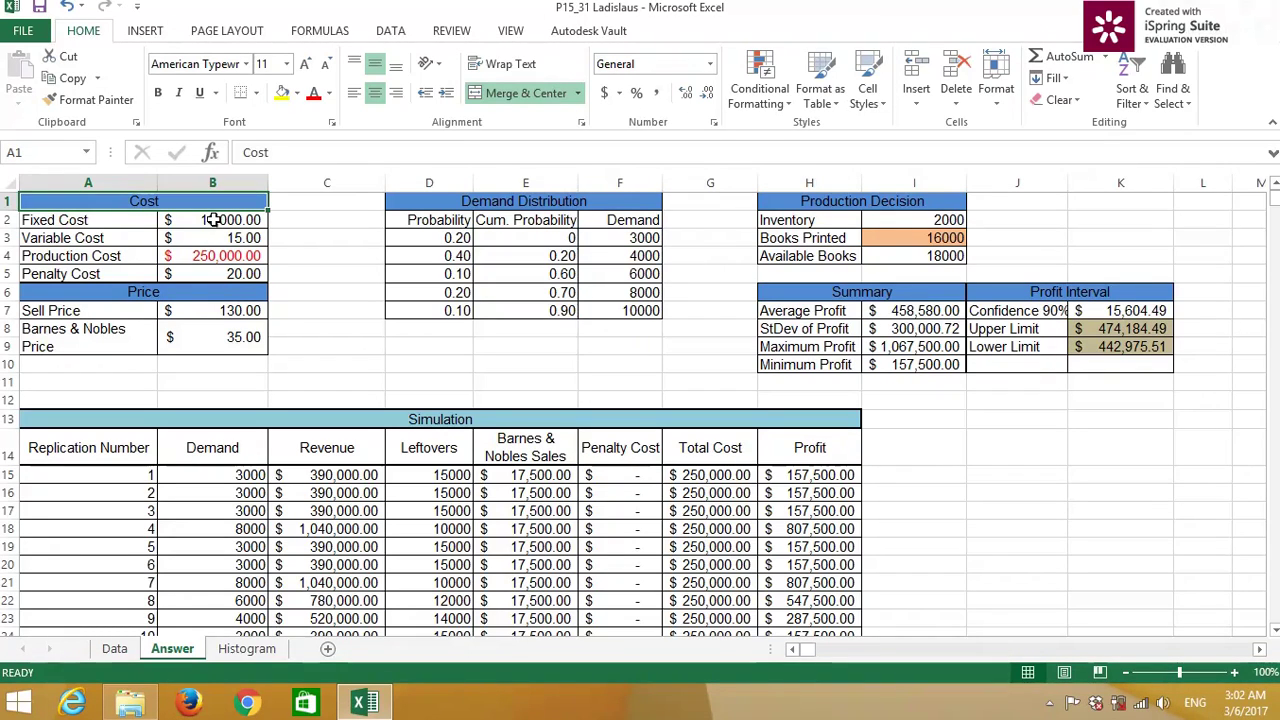
key("Down")
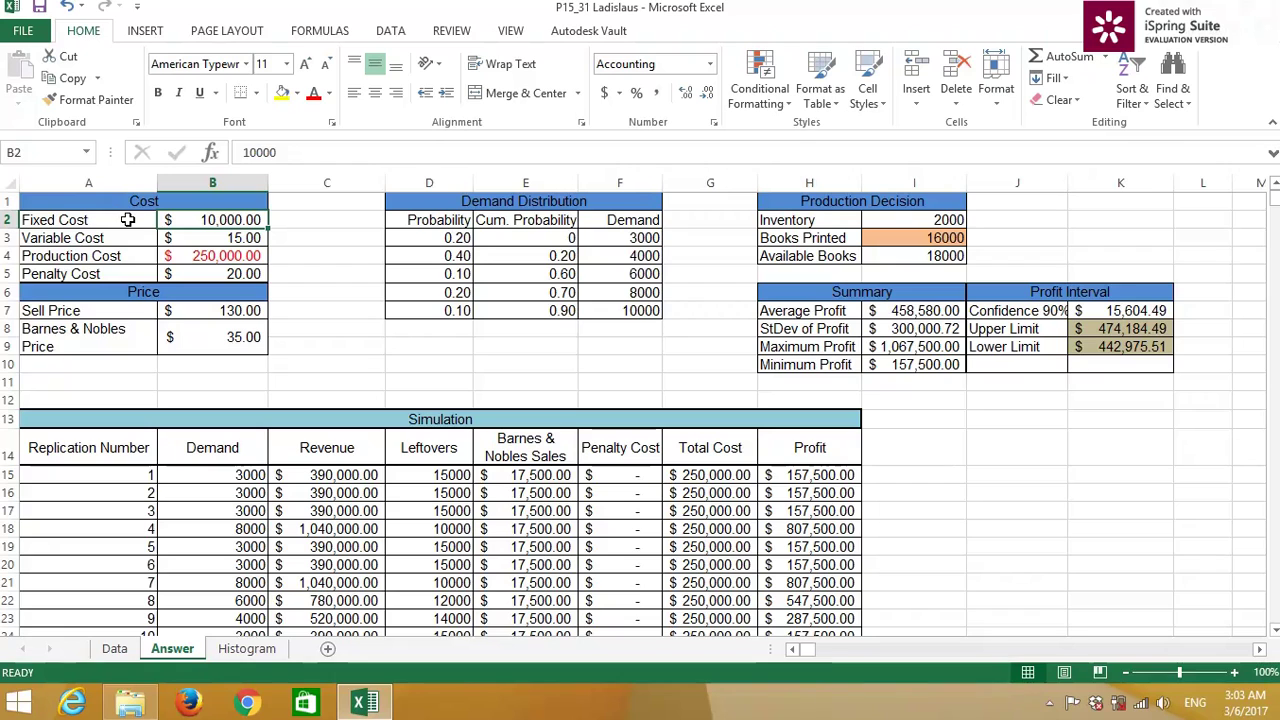
left_click(139, 214)
left_click(155, 205)
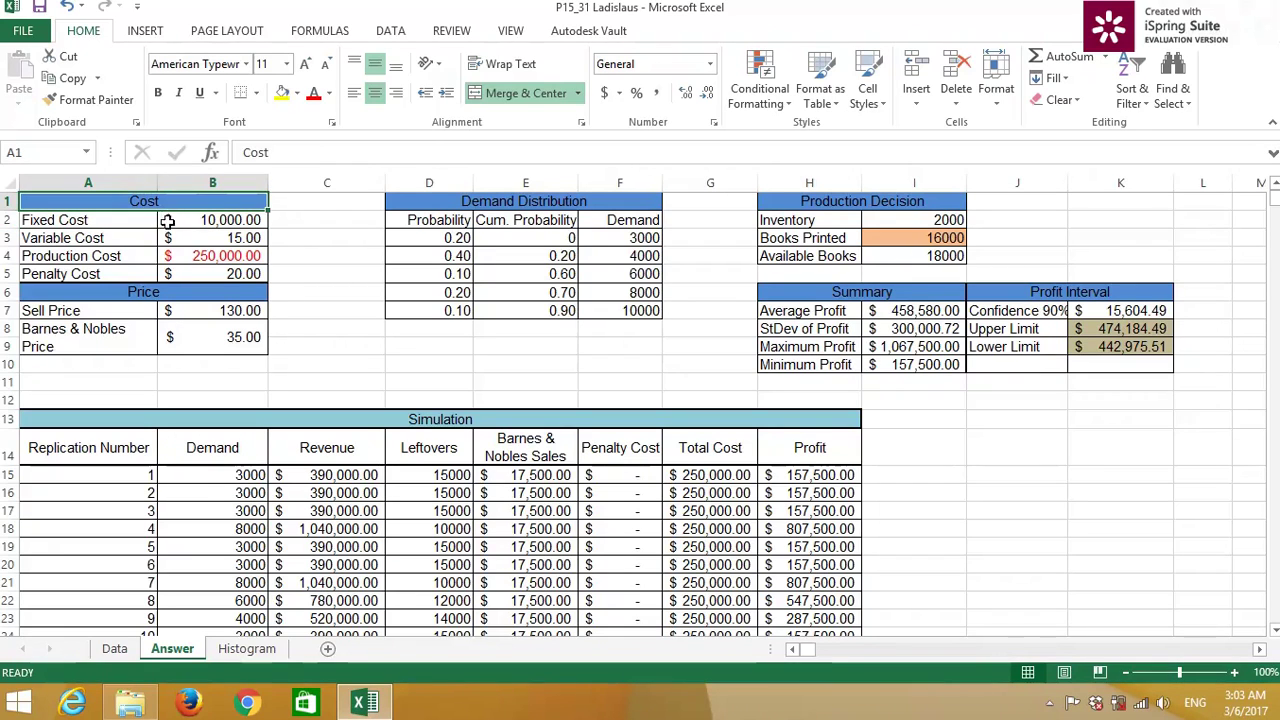
left_click(167, 220)
left_click(148, 227)
left_click(220, 207)
left_click(165, 220)
left_click(149, 215)
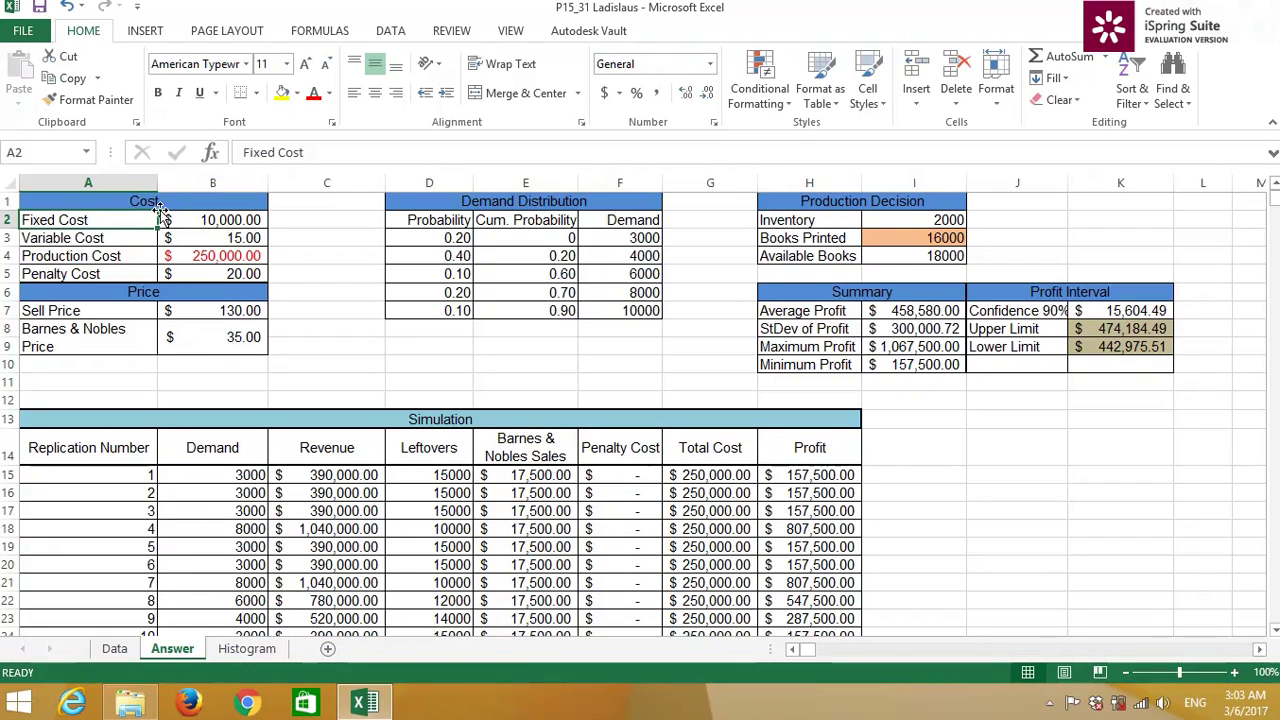
left_click(170, 206)
left_click(168, 219)
left_click(148, 214)
left_click(171, 205)
left_click(176, 220)
left_click(137, 215)
left_click(168, 206)
left_click(166, 219)
left_click(140, 216)
left_click(158, 205)
left_click(169, 218)
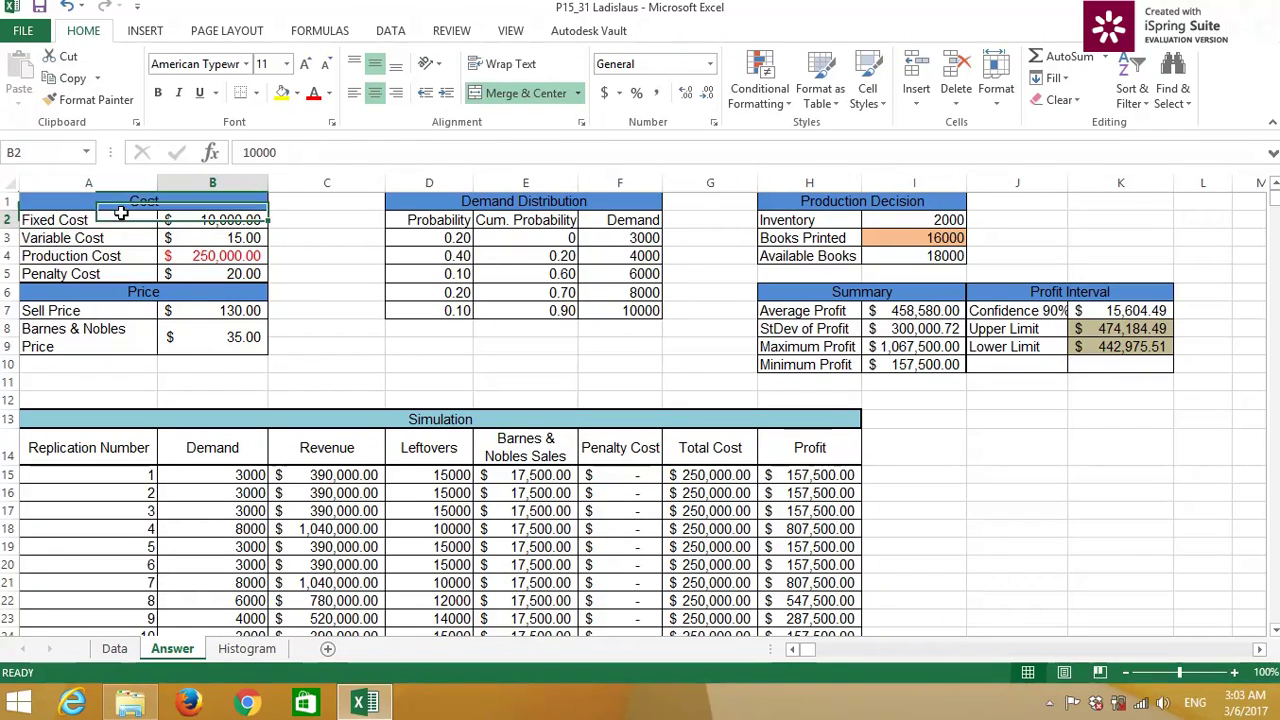
left_click(148, 217)
left_click(192, 221)
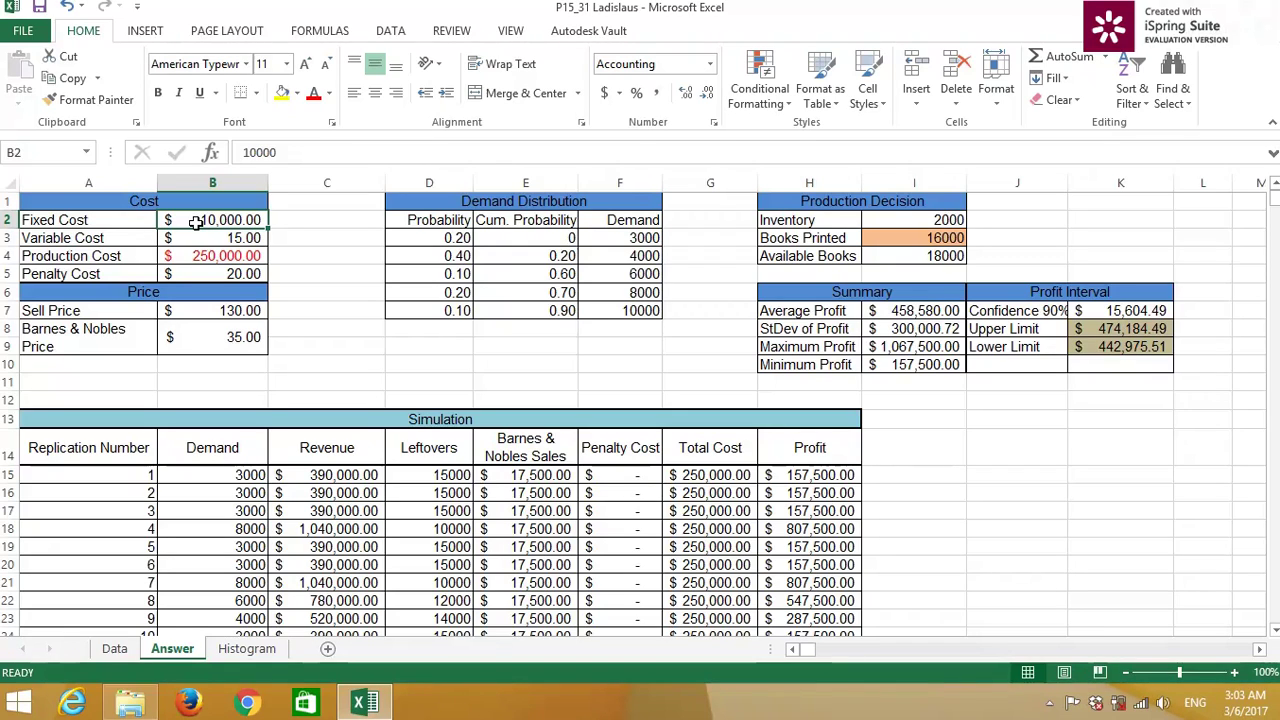
left_click(238, 276)
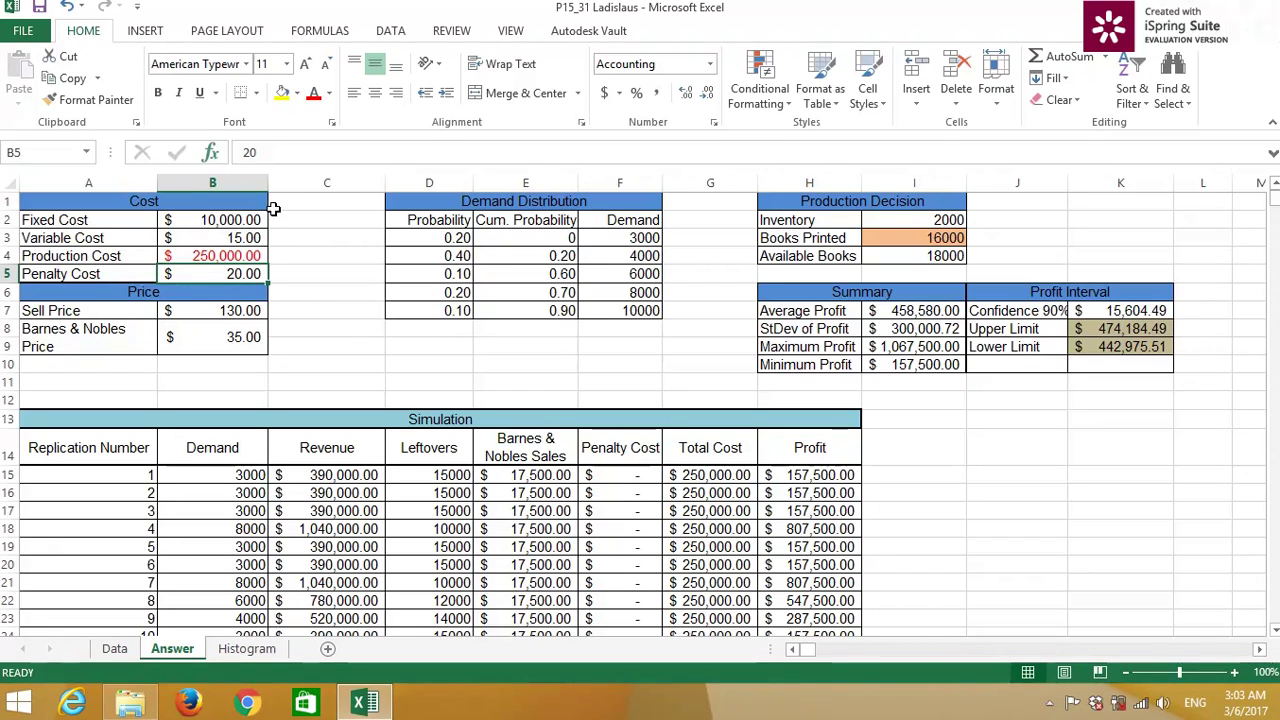
Step: Check the Sell Price label and its value in the Price table
key("Down")
key("Down")
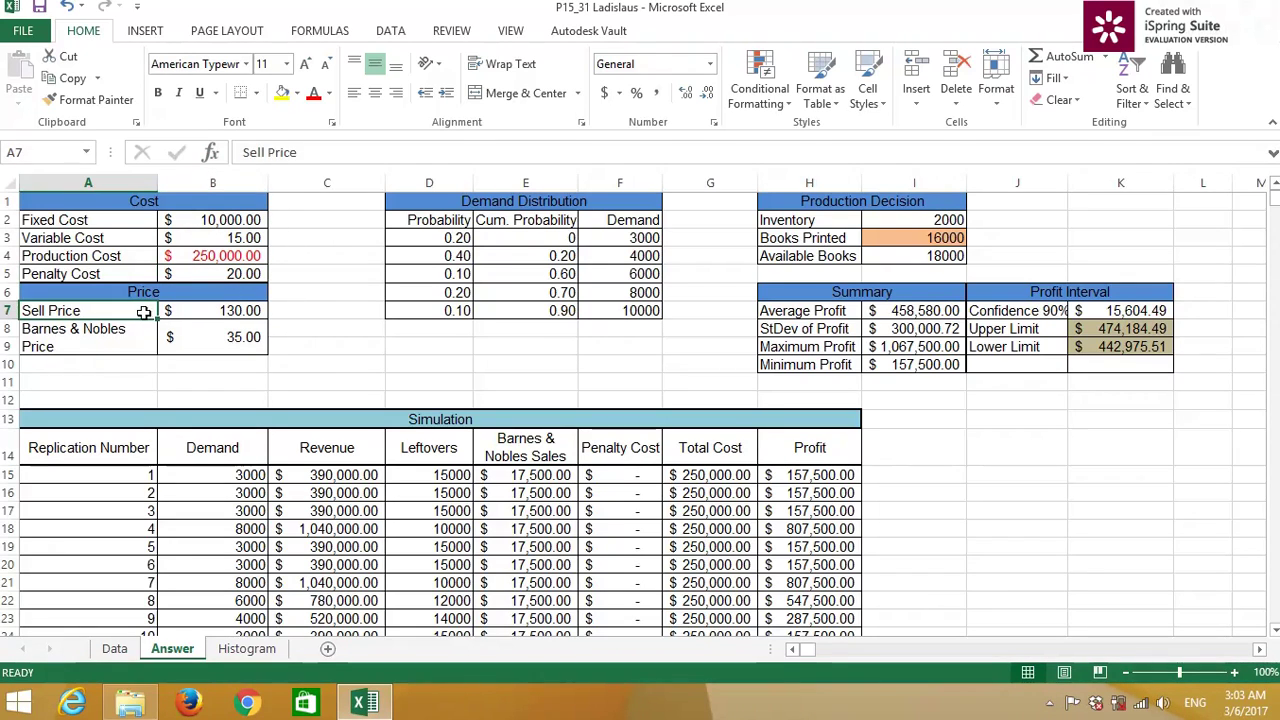
key("Right")
key("Left")
left_click(220, 307)
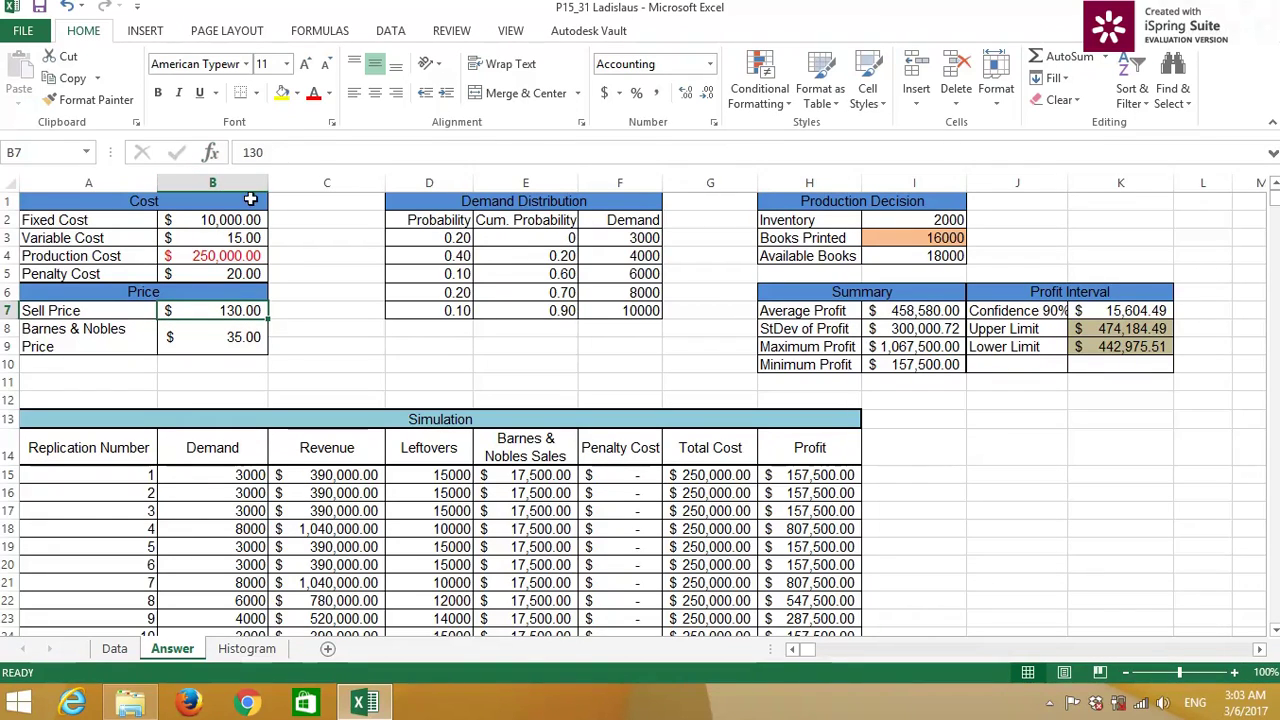
Step: Examine the Barnes & Nobles Price label and its value in the Price table
left_click(106, 343)
left_click(180, 340)
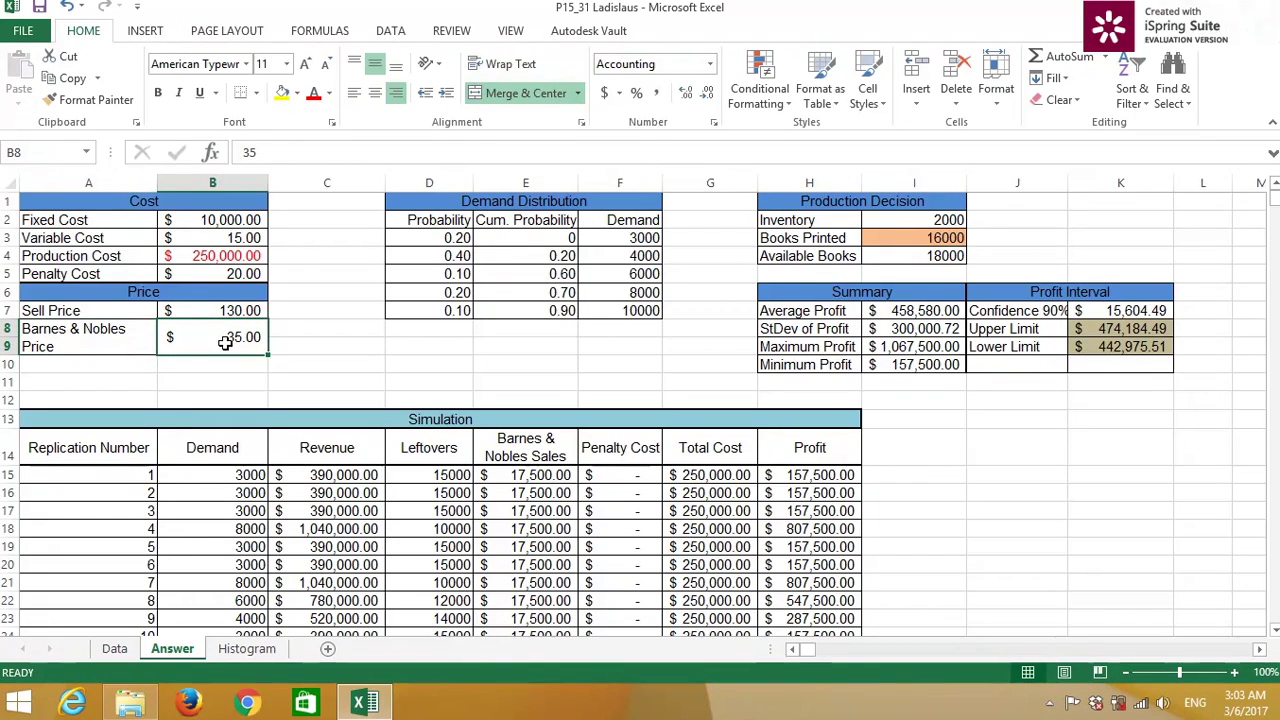
left_click(126, 337)
key("Right")
key("Left")
key("Right")
left_click(145, 337)
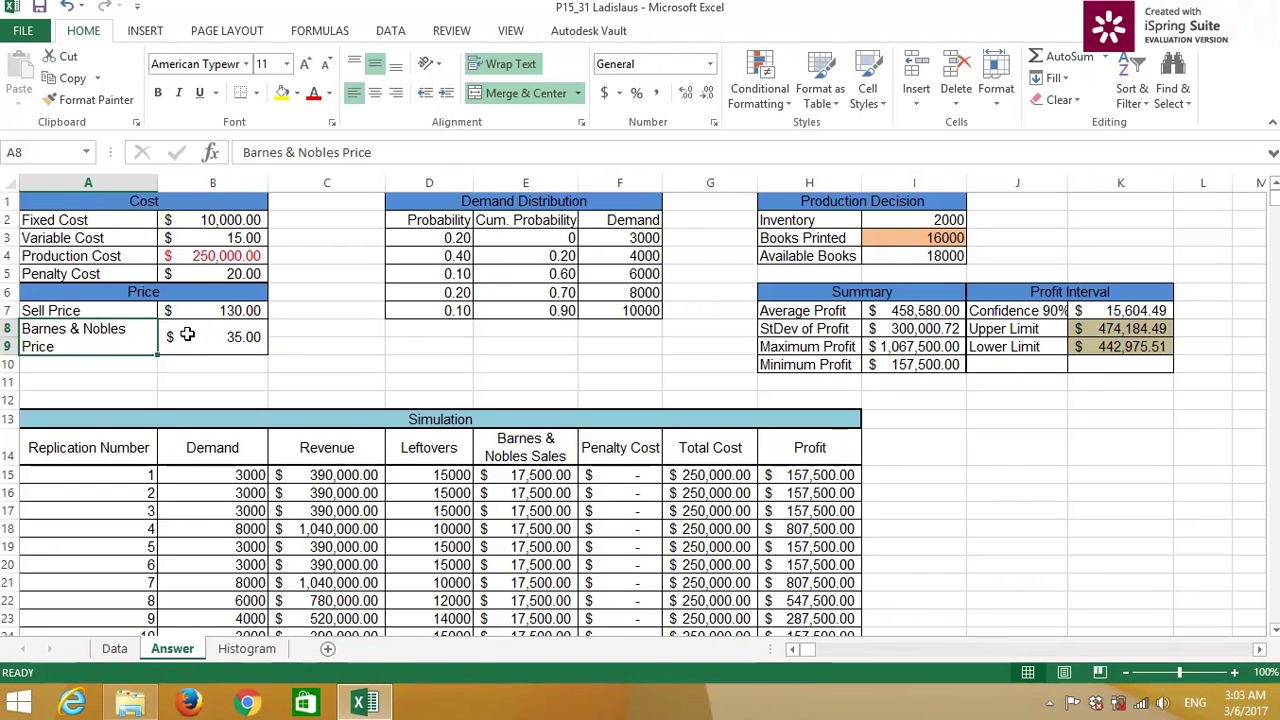
left_click(190, 338)
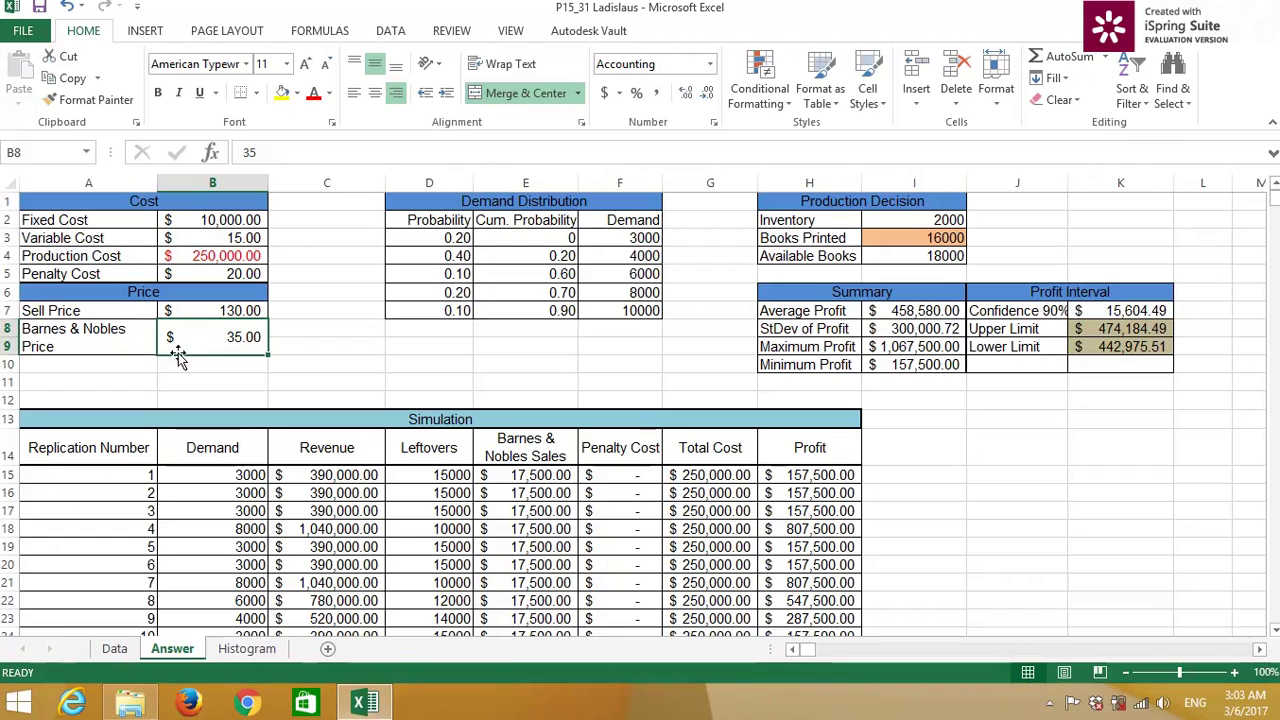
left_click(142, 363)
left_click(153, 338)
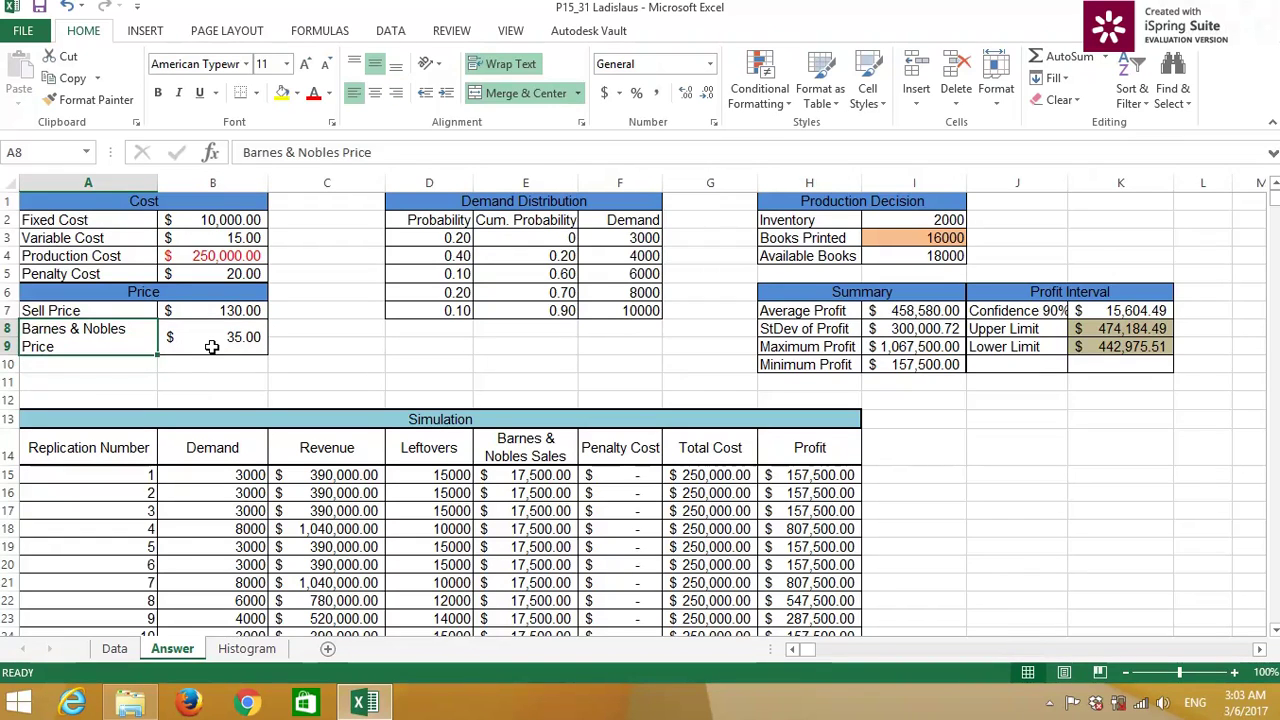
left_click(209, 340)
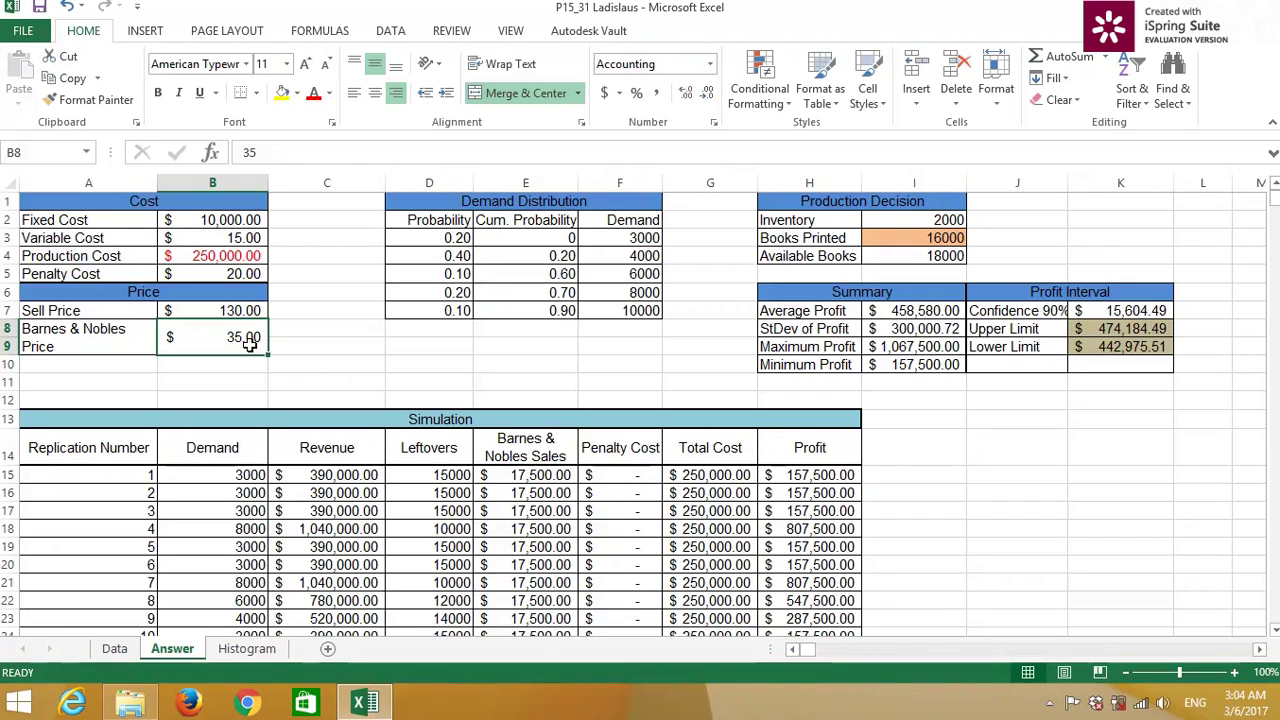
left_click(126, 336)
left_click(243, 341)
left_click(128, 343)
left_click(202, 340)
left_click(118, 343)
left_click(204, 343)
left_click(113, 341)
left_click(204, 343)
left_click(98, 341)
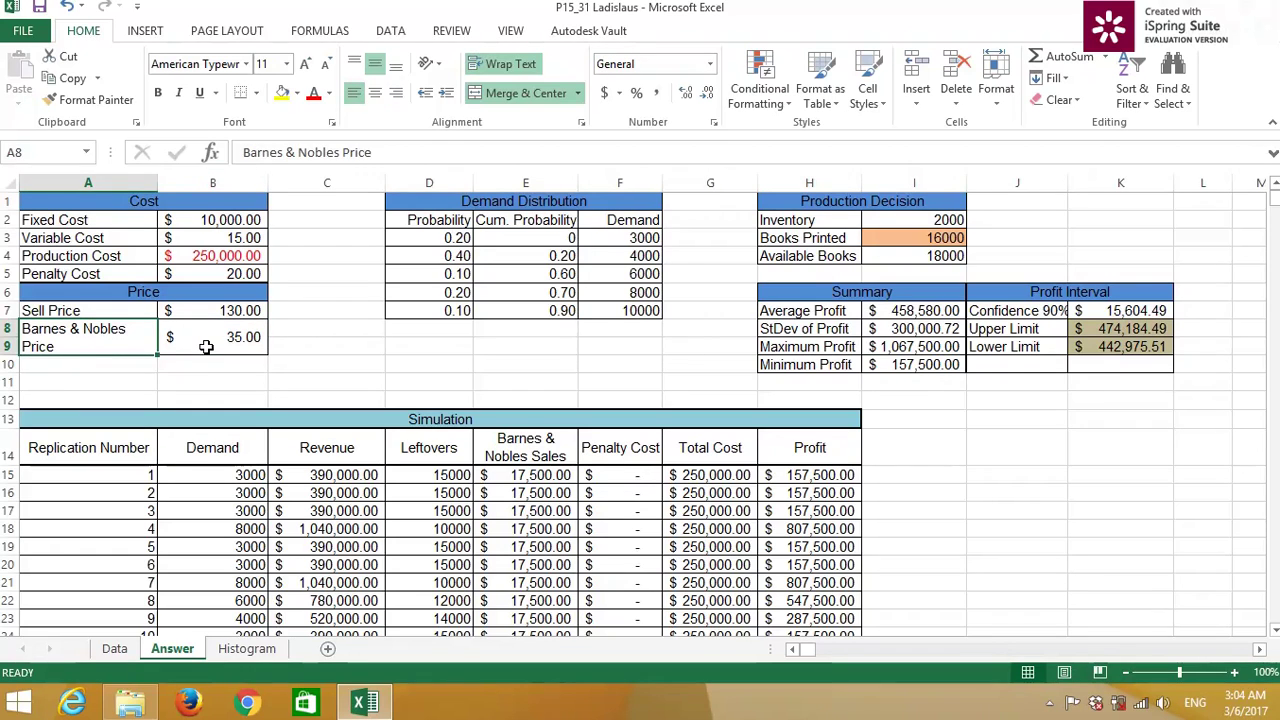
left_click(206, 346)
left_click(123, 340)
left_click(170, 344)
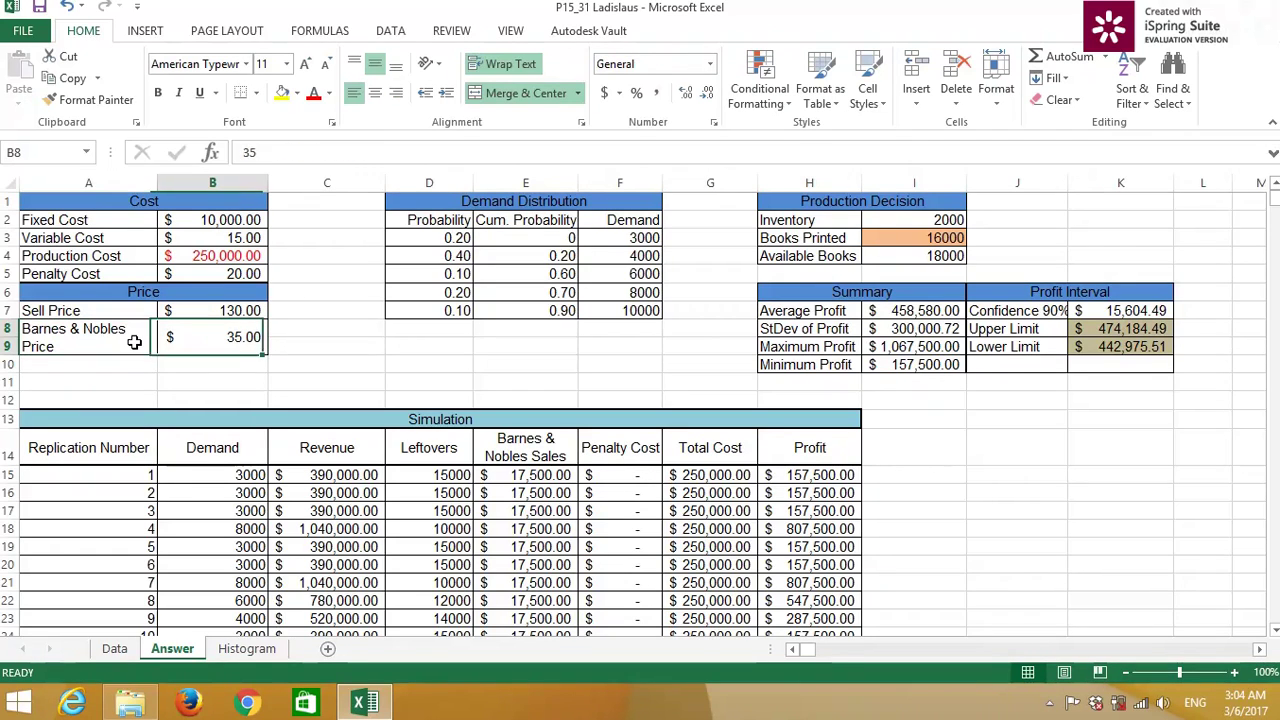
left_click(131, 340)
left_click(190, 343)
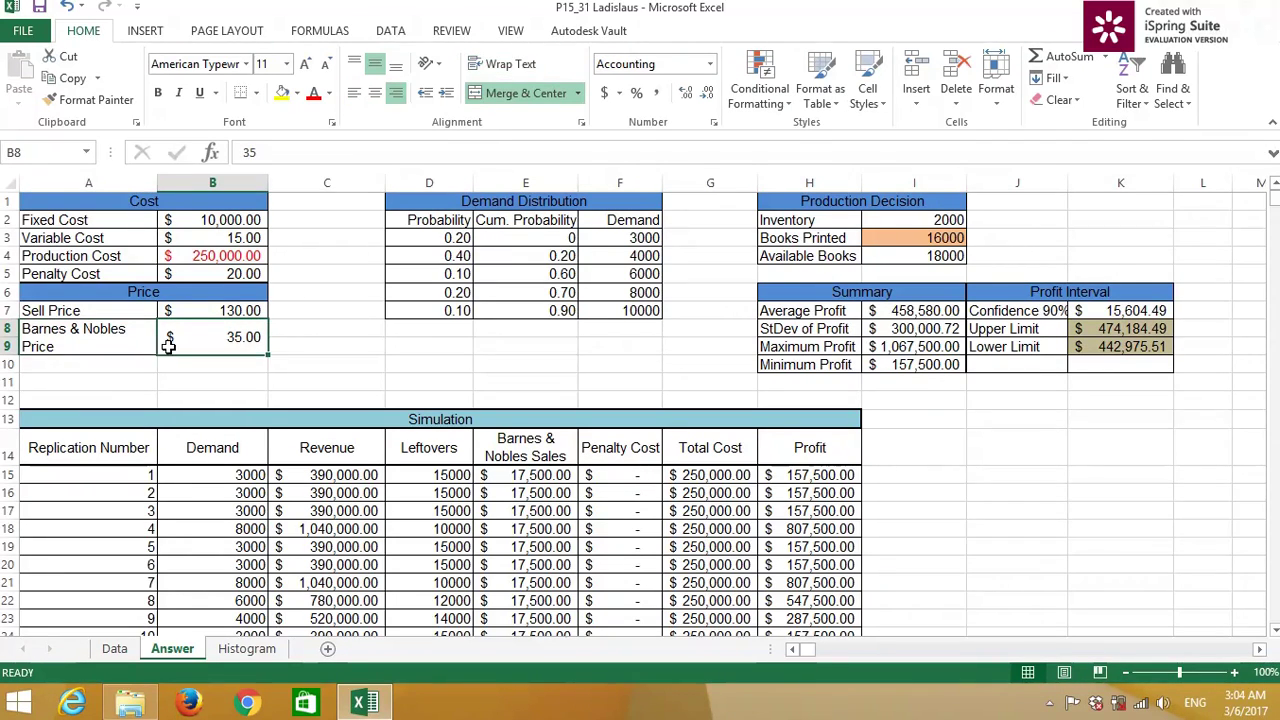
left_click(149, 346)
left_click(185, 344)
left_click(132, 346)
left_click(200, 346)
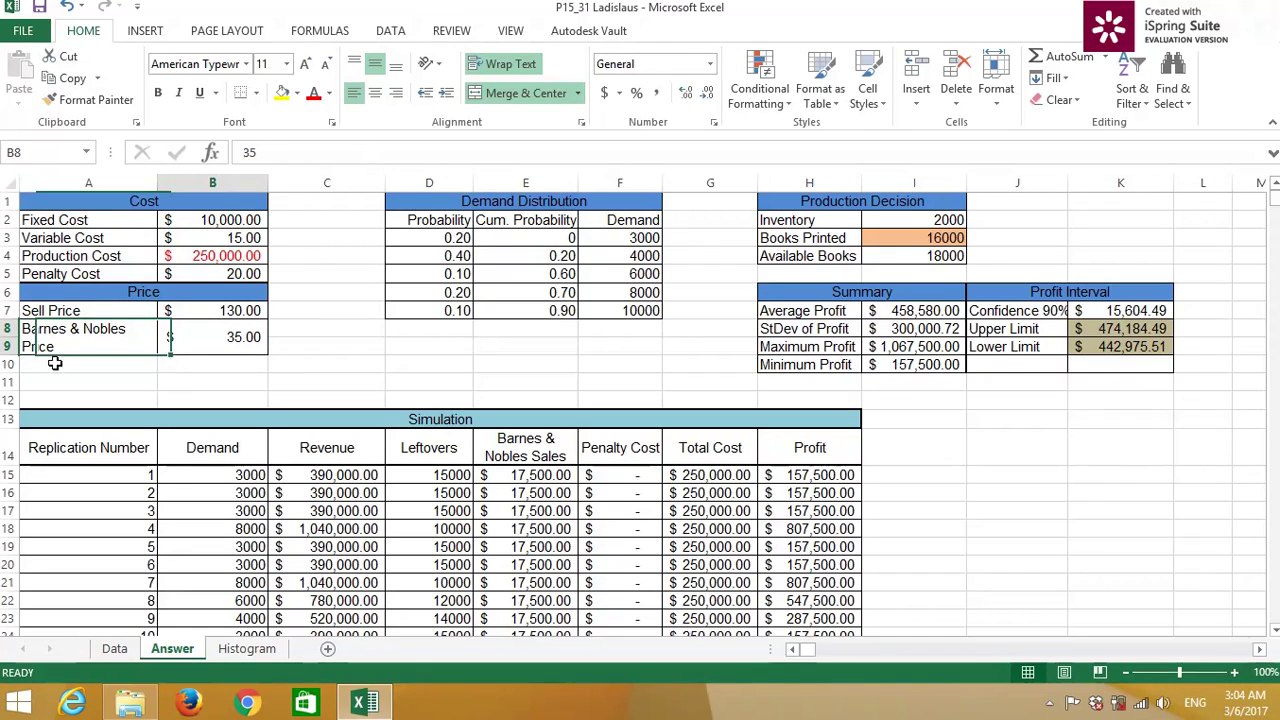
left_click(128, 338)
left_click(175, 343)
left_click(136, 344)
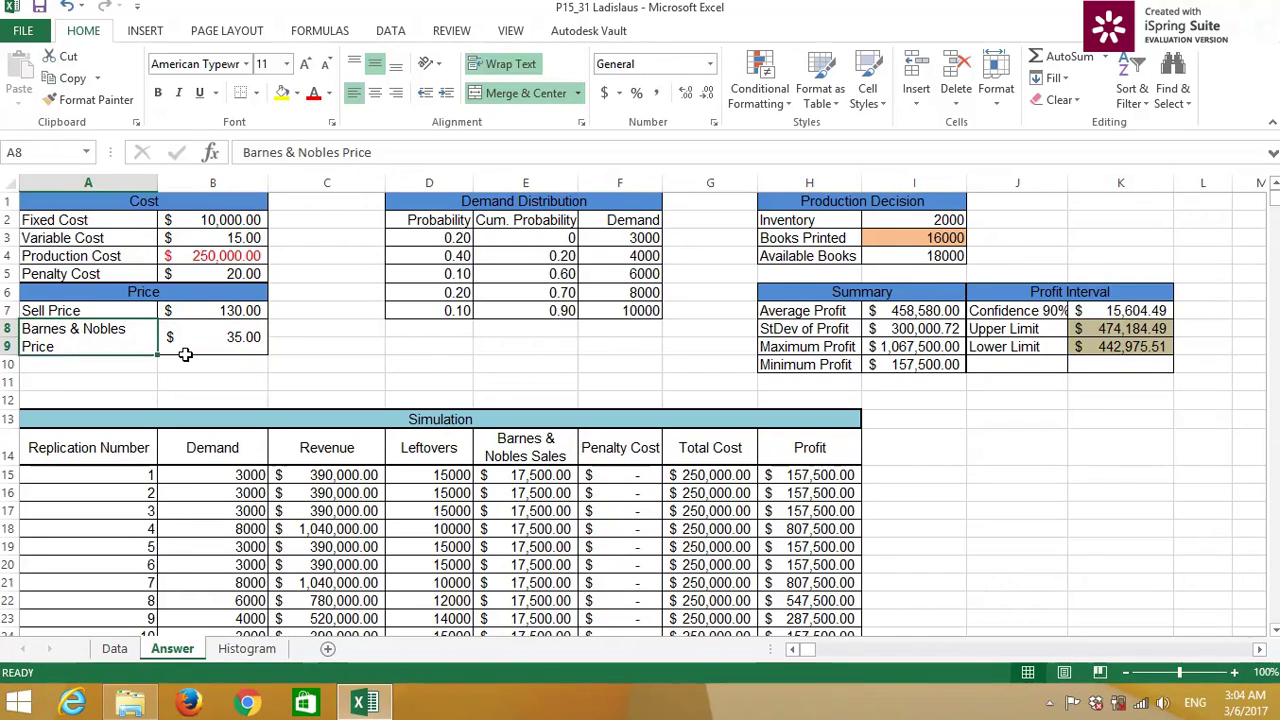
left_click(194, 340)
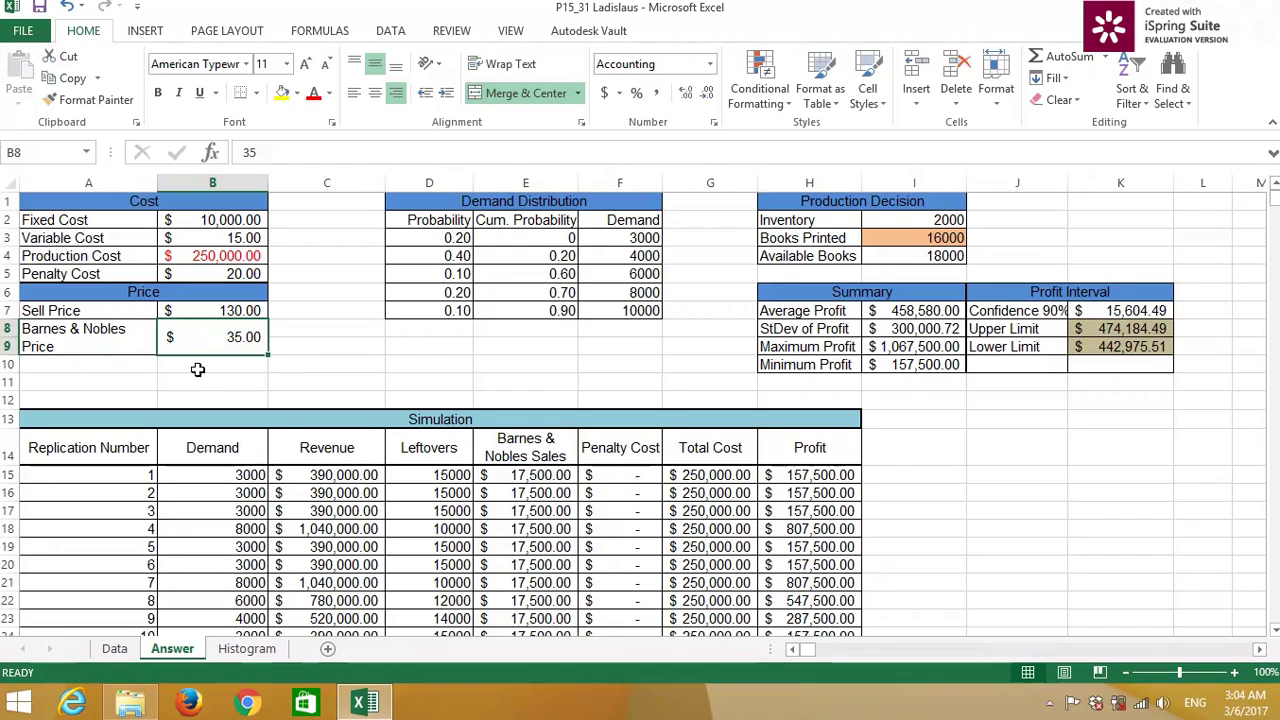
left_click(119, 338)
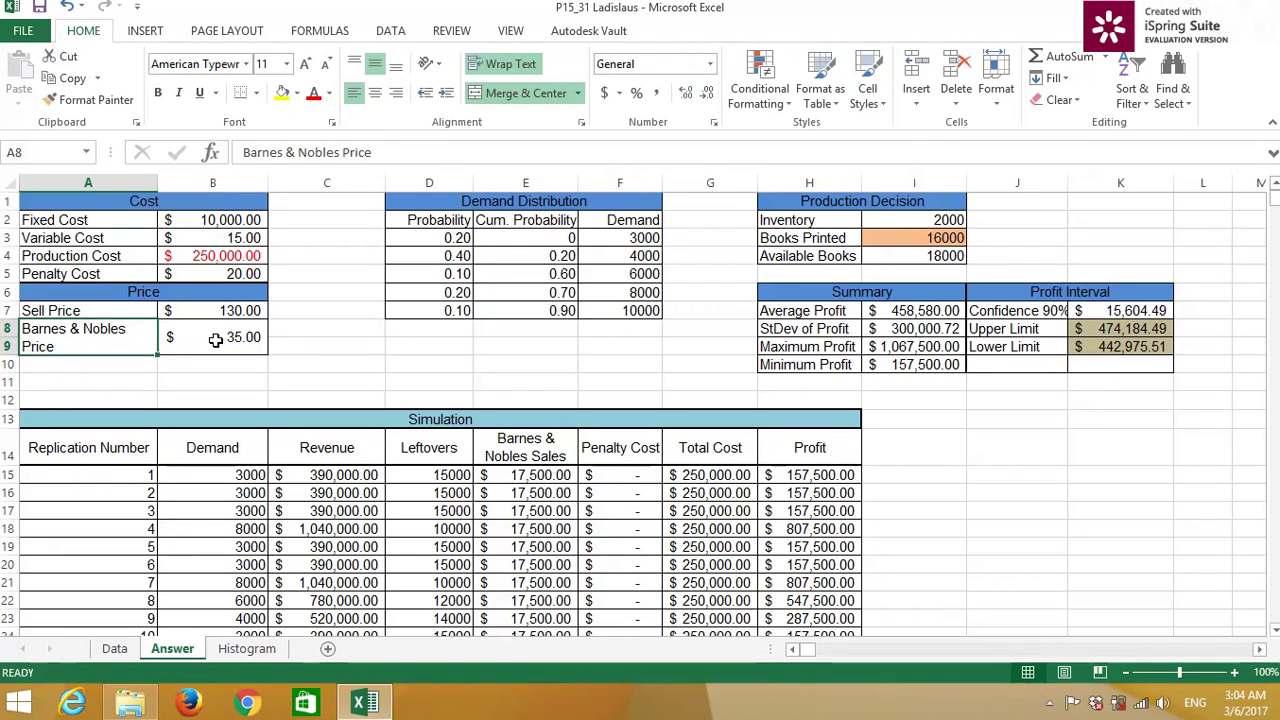
left_click(213, 340)
left_click(143, 343)
Step: Review the Demand Distribution table, checking the first probability and the first and last demand values
left_click(540, 201)
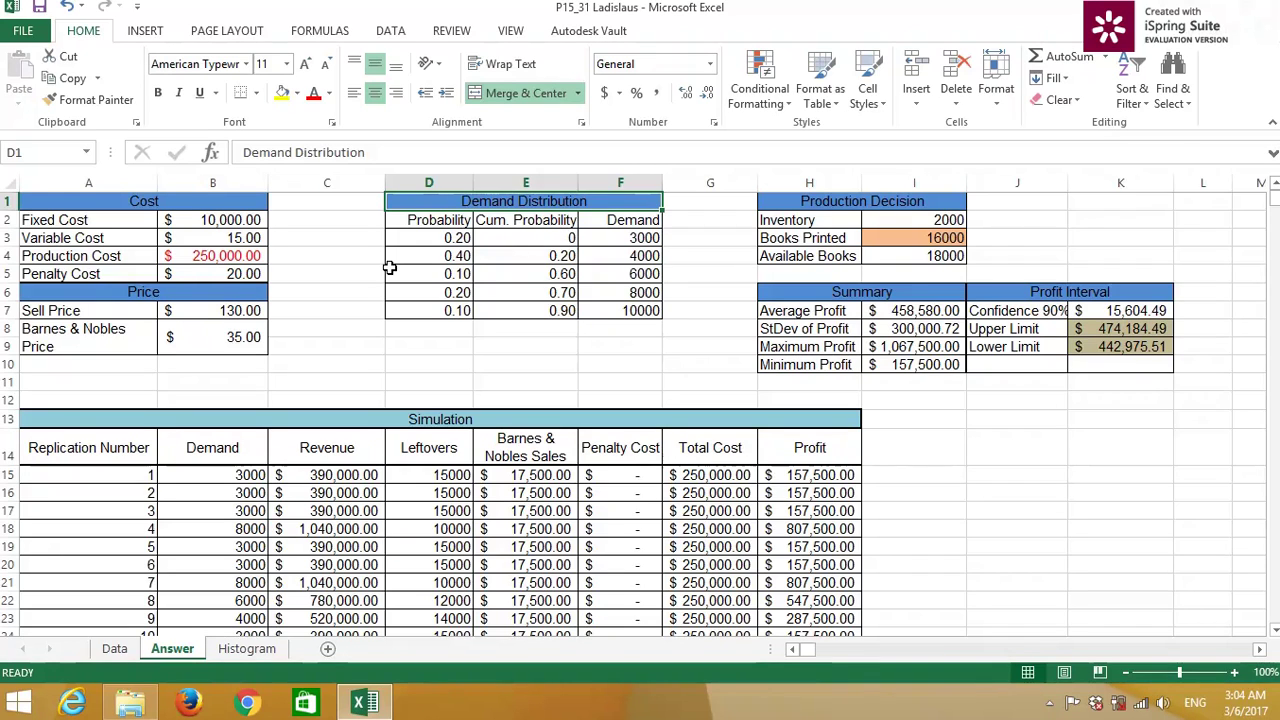
left_click(425, 237)
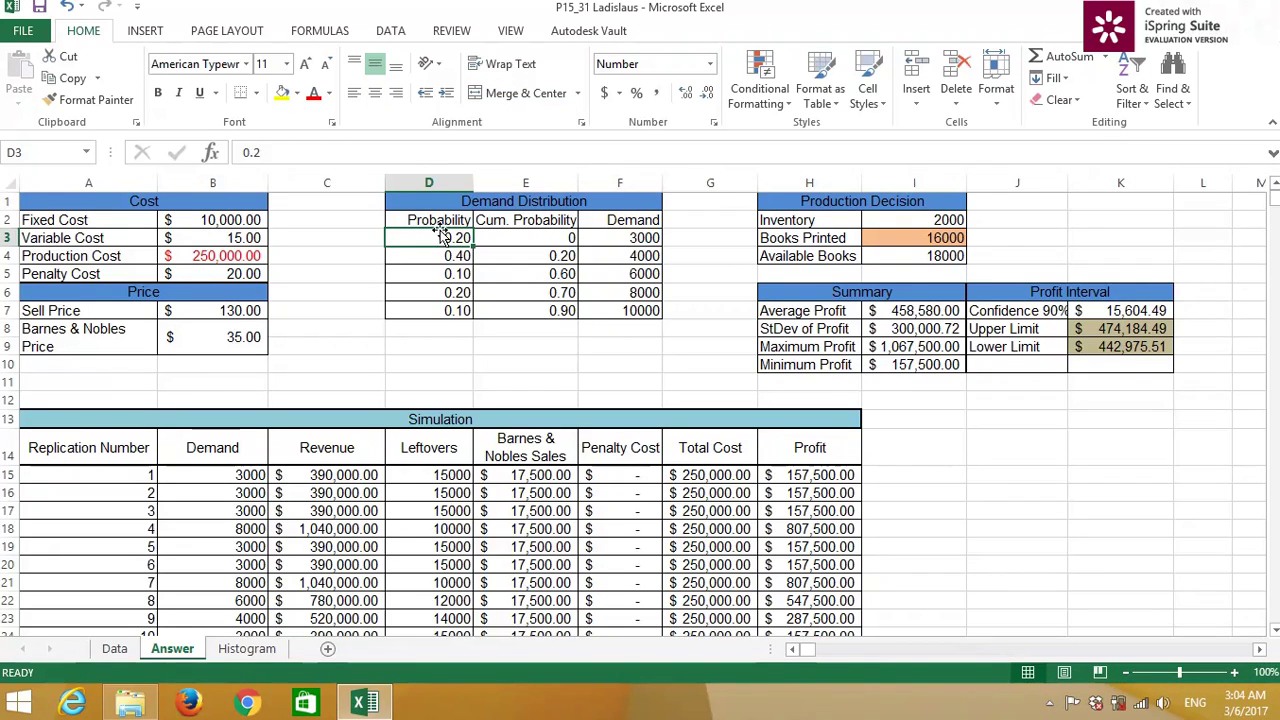
left_click(633, 224)
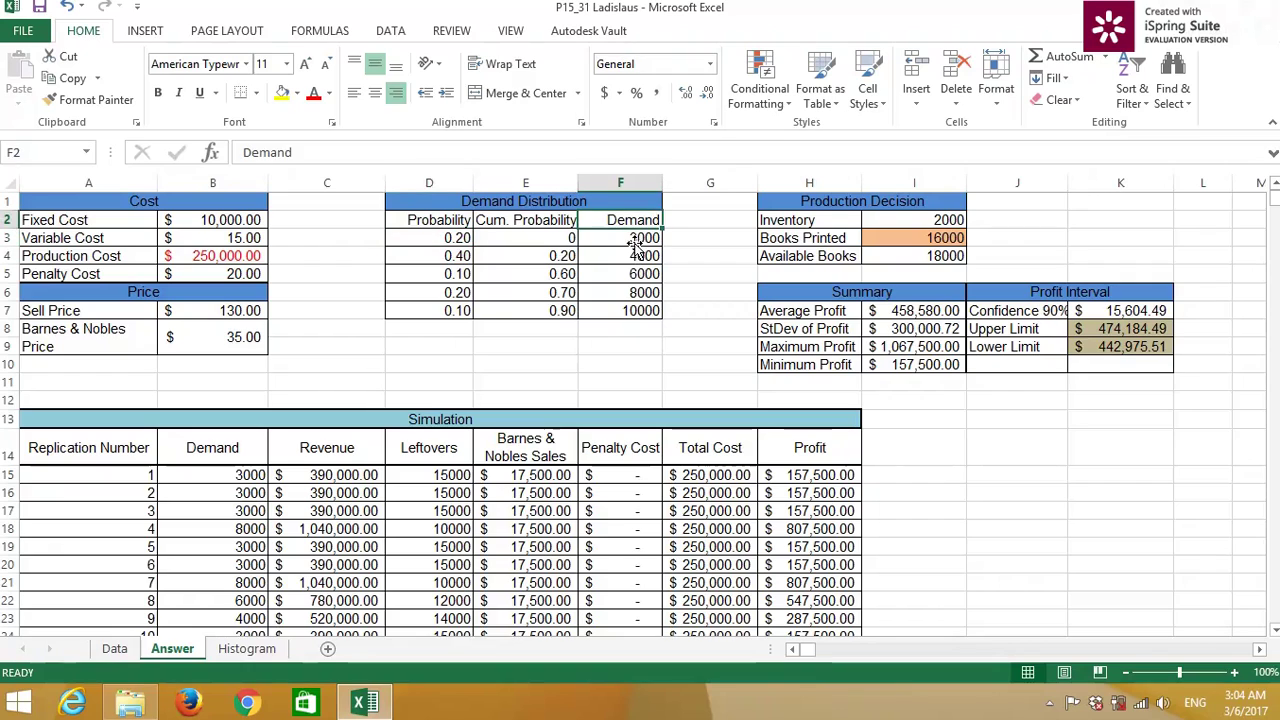
left_click(638, 242)
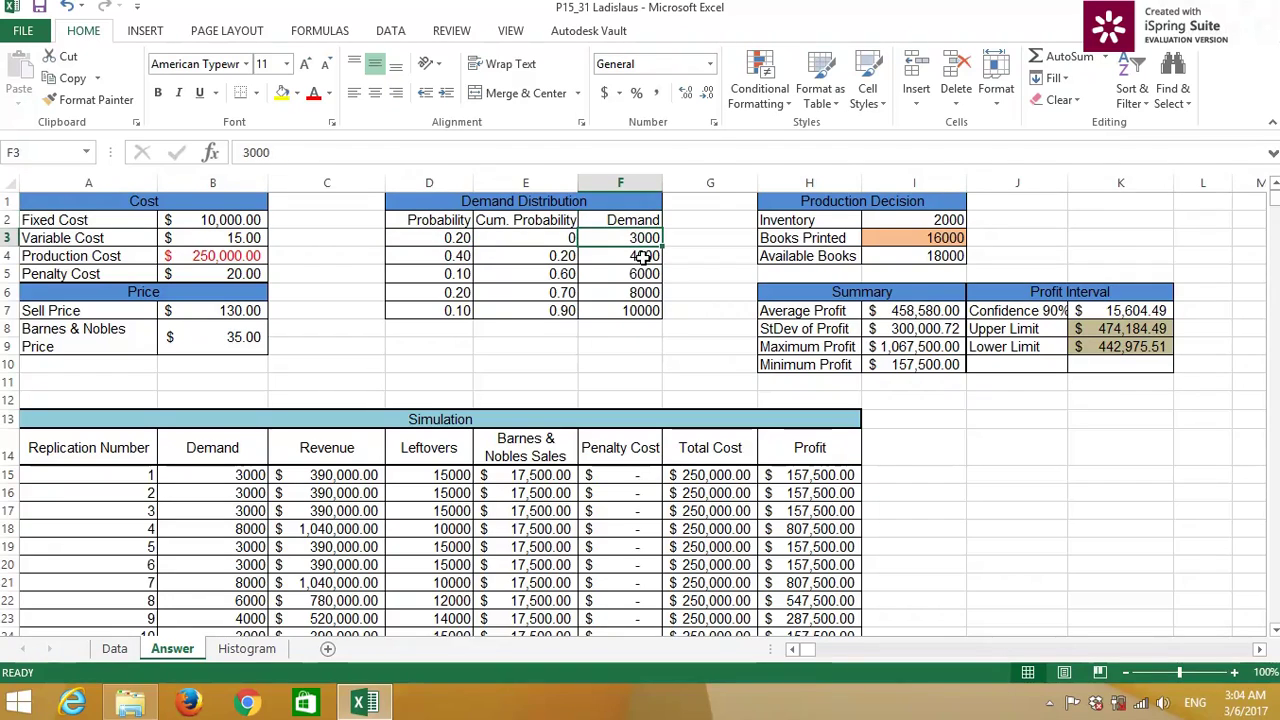
left_click(640, 311)
left_click(622, 240)
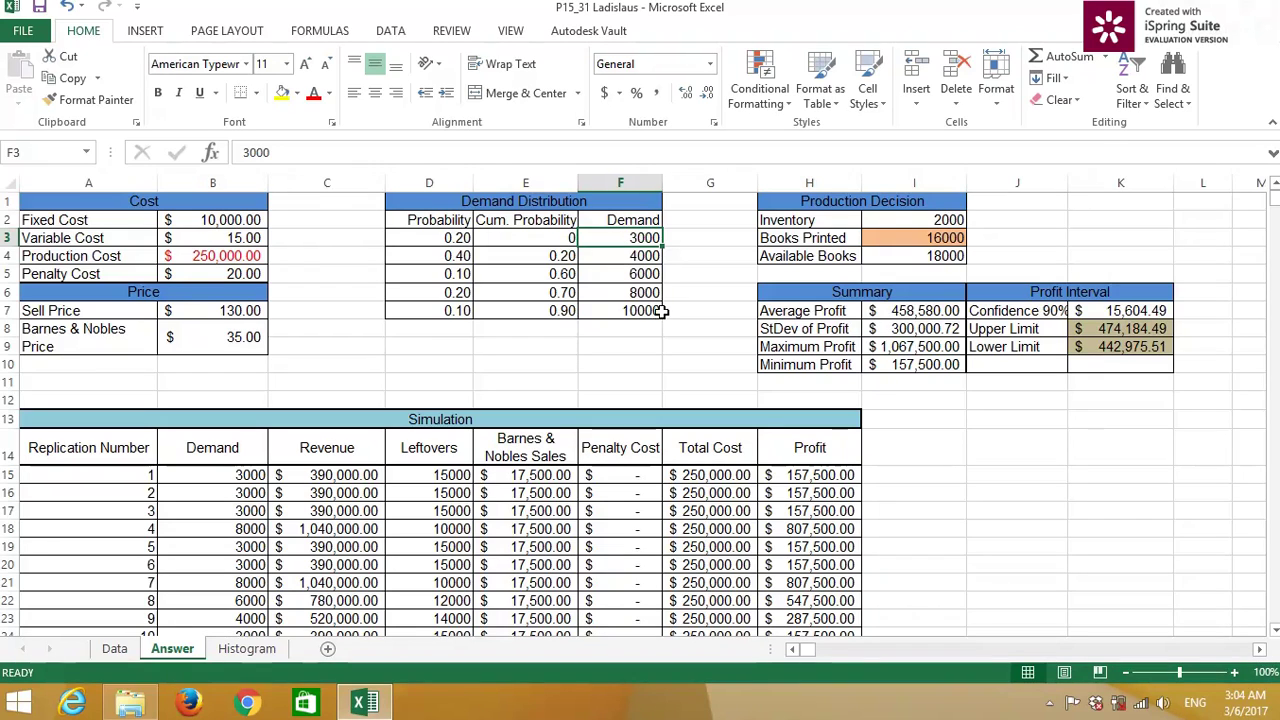
Step: Examine the cumulative probability entries and their running-sum formulas in the Demand Distribution table, alongside the demand values
key("ctrl+Down")
left_click(522, 240)
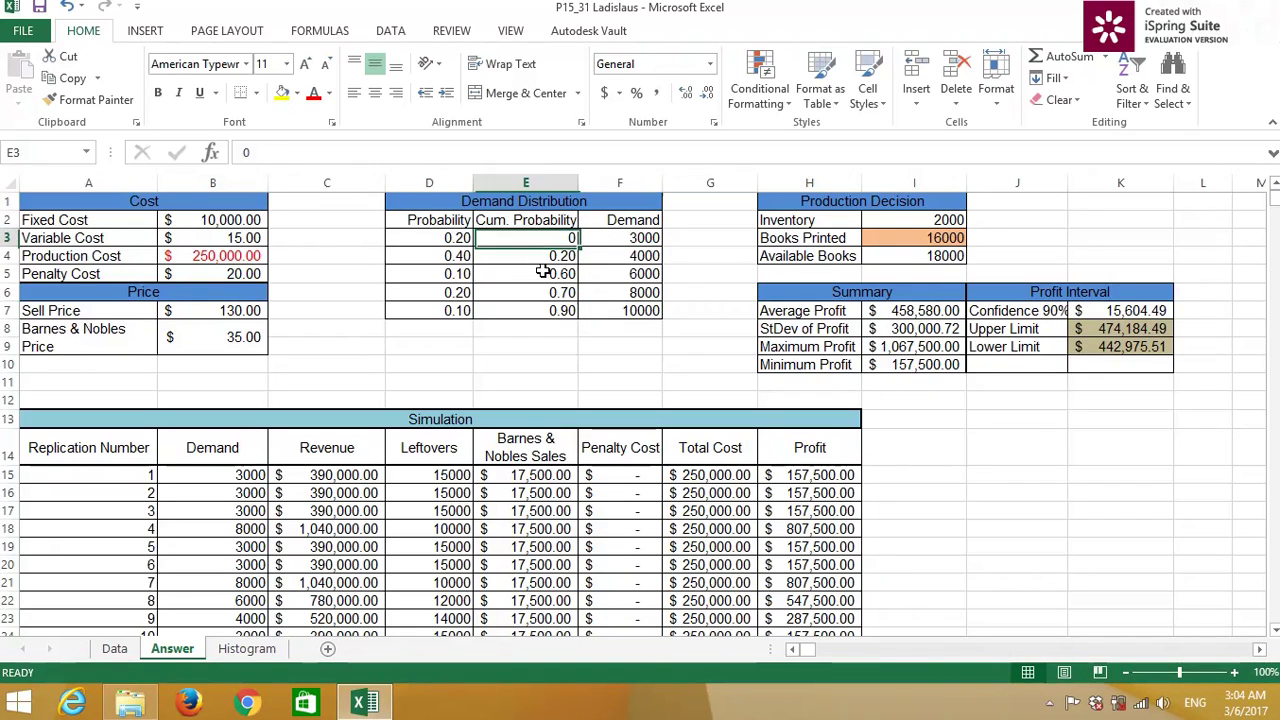
key("Down")
key("Down")
key("Down")
key("Down")
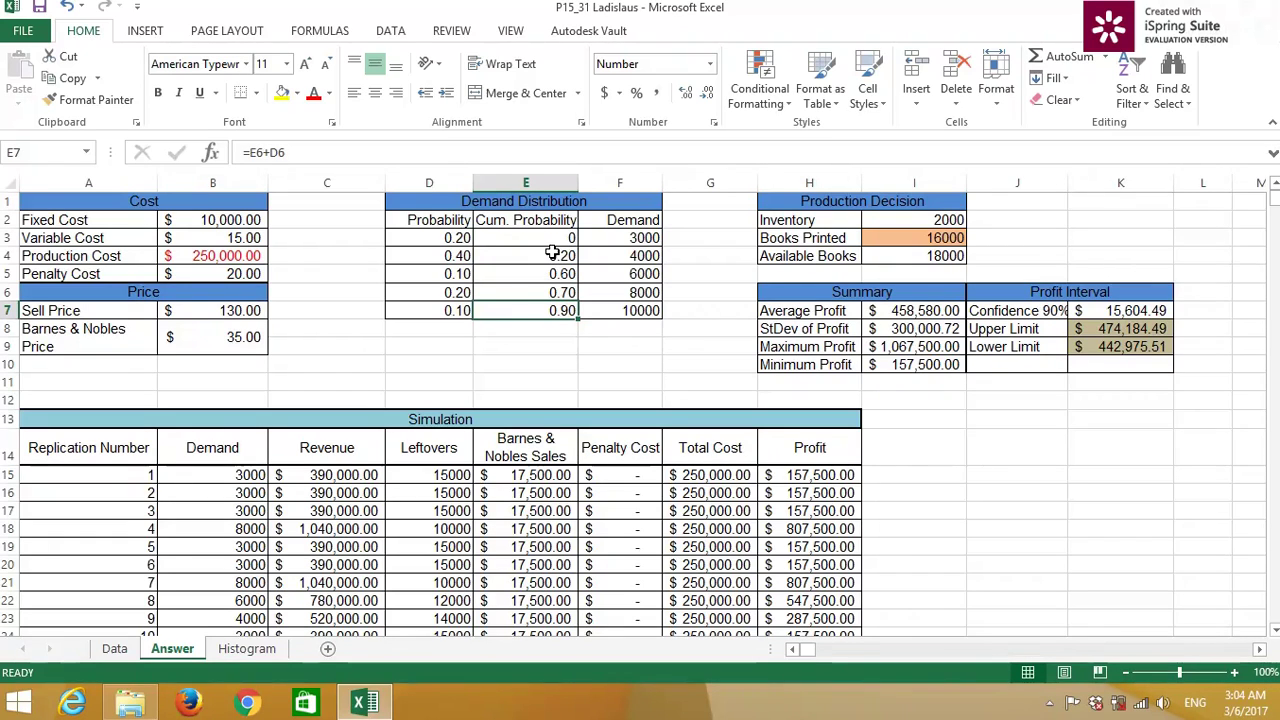
left_click(562, 238)
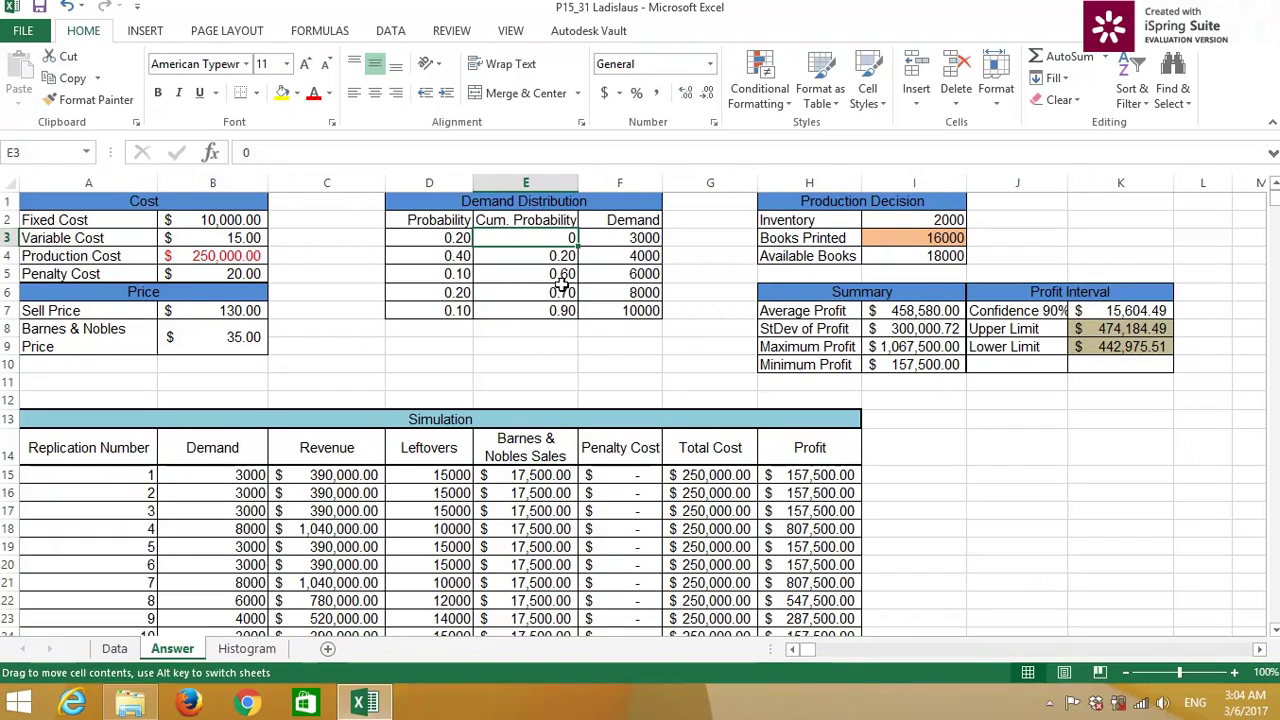
key("Down")
key("Down")
key("Down")
key("Down")
left_click_drag(549, 240, 550, 312)
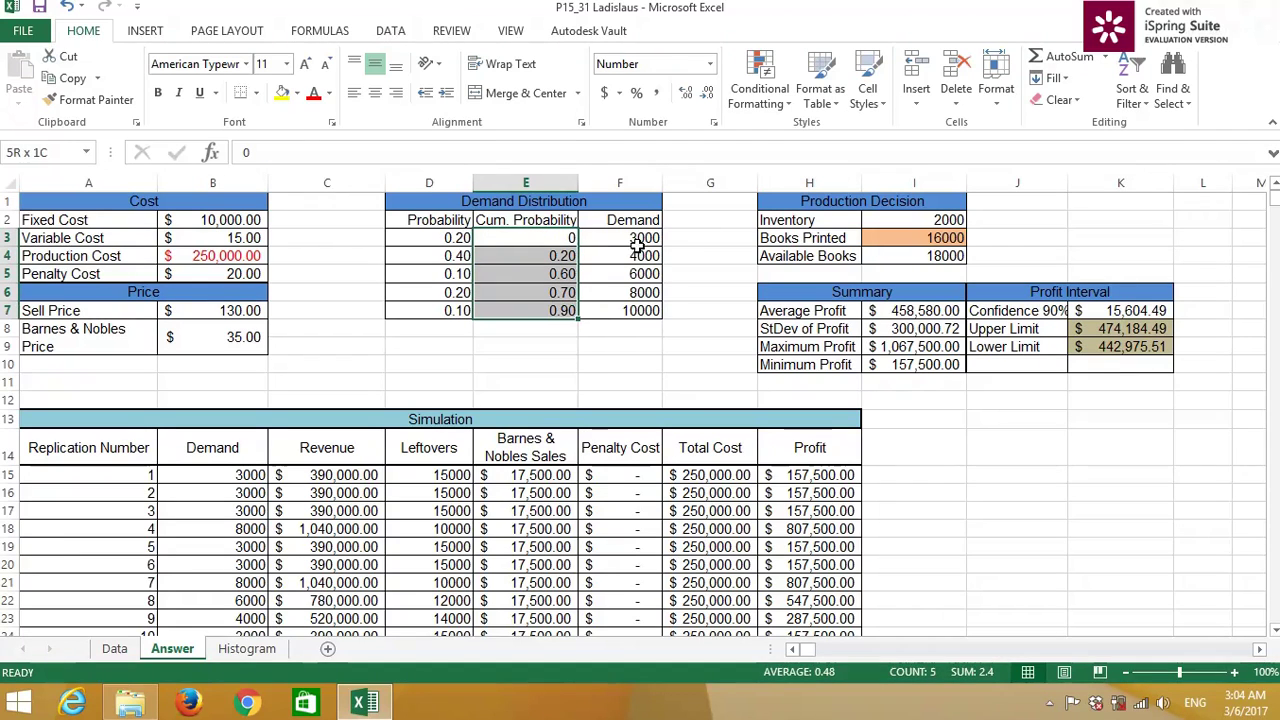
left_click(602, 274)
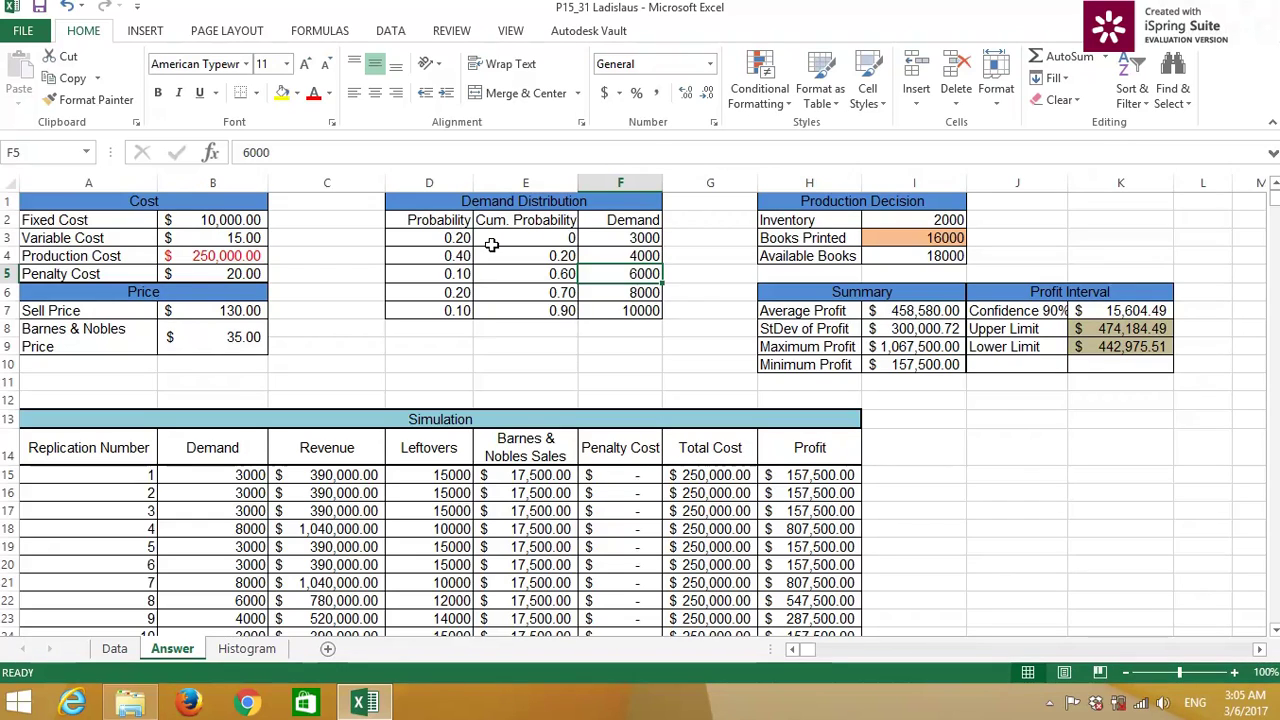
Step: Review the Inventory, Books Printed and Available Books entries in the Production Decision table
left_click(943, 221)
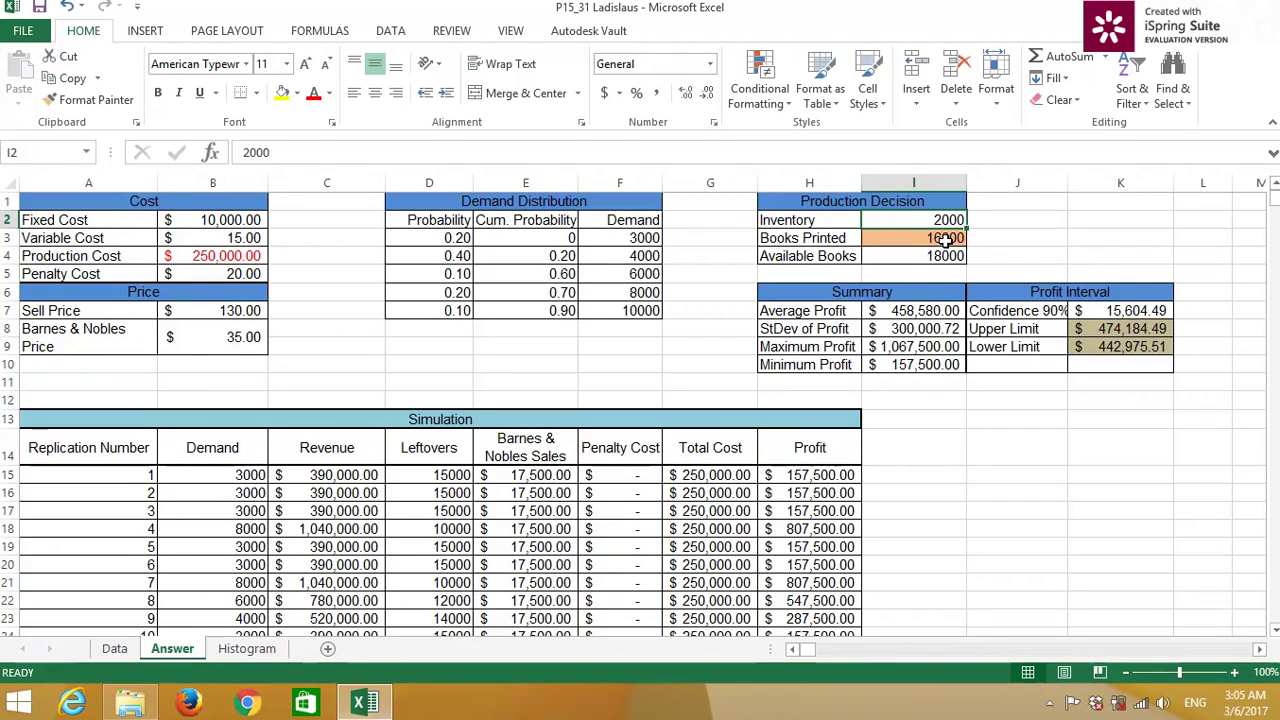
left_click(945, 240)
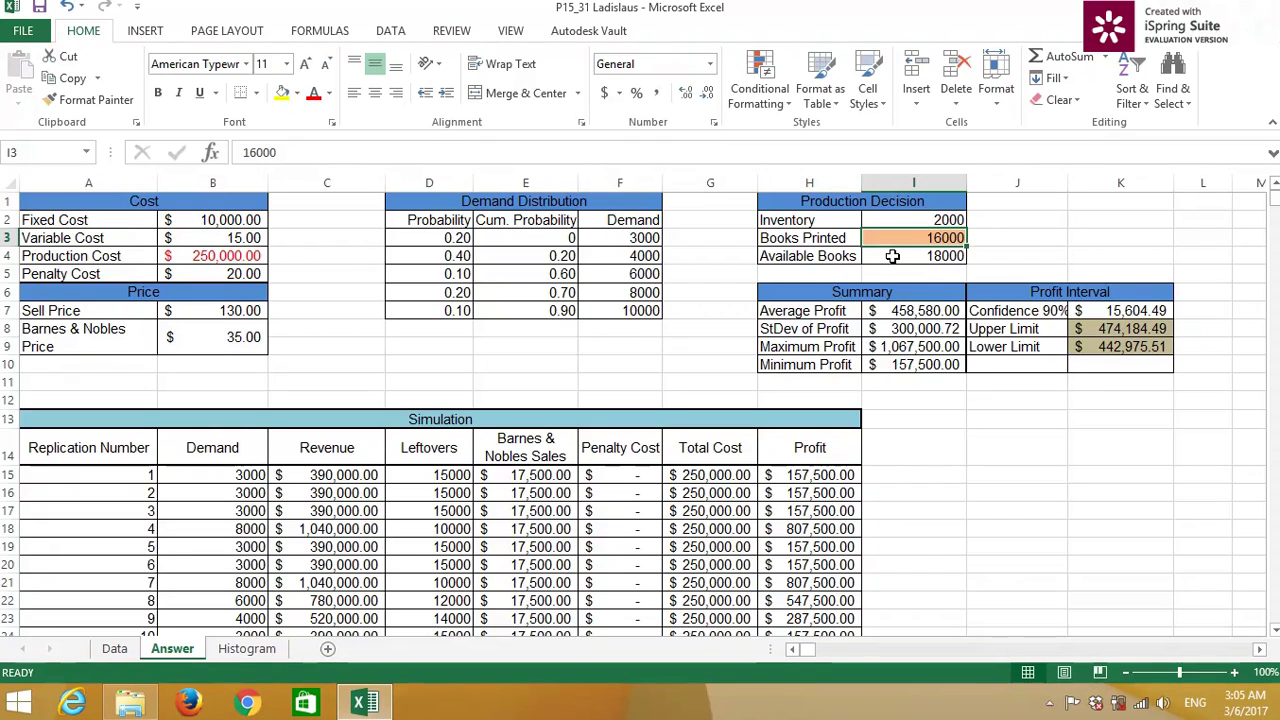
left_click(893, 256)
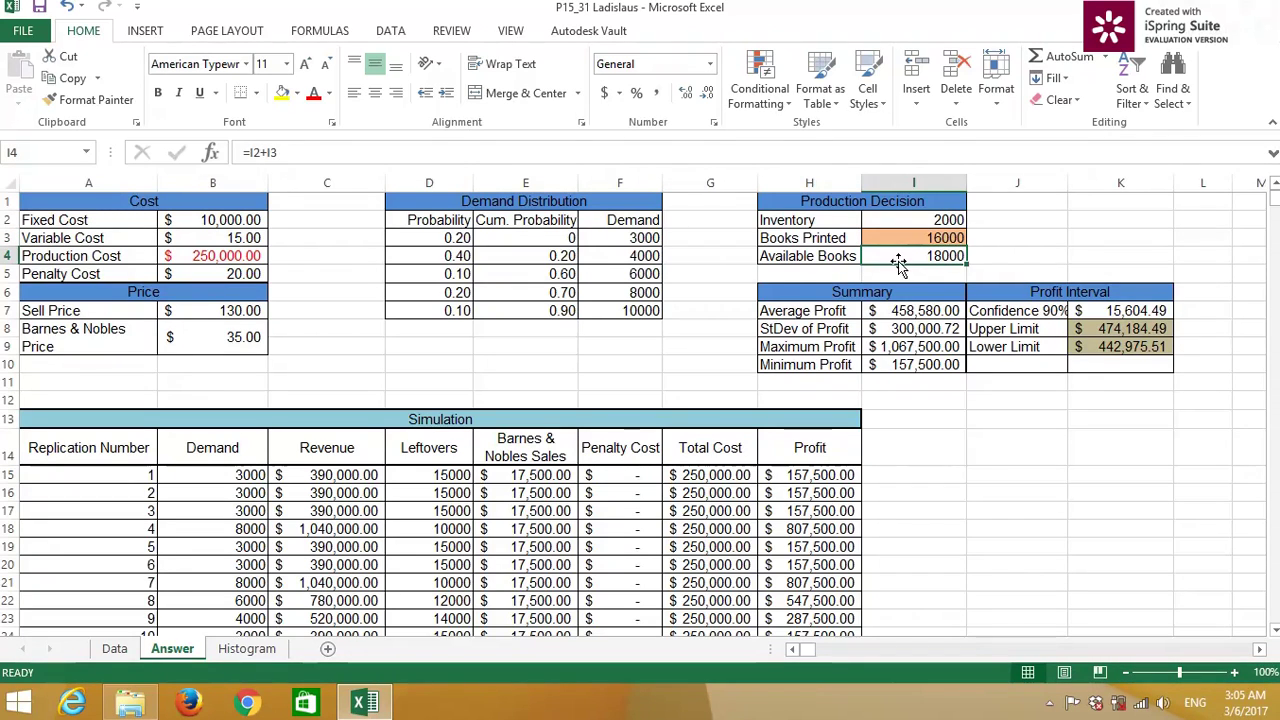
left_click(932, 238)
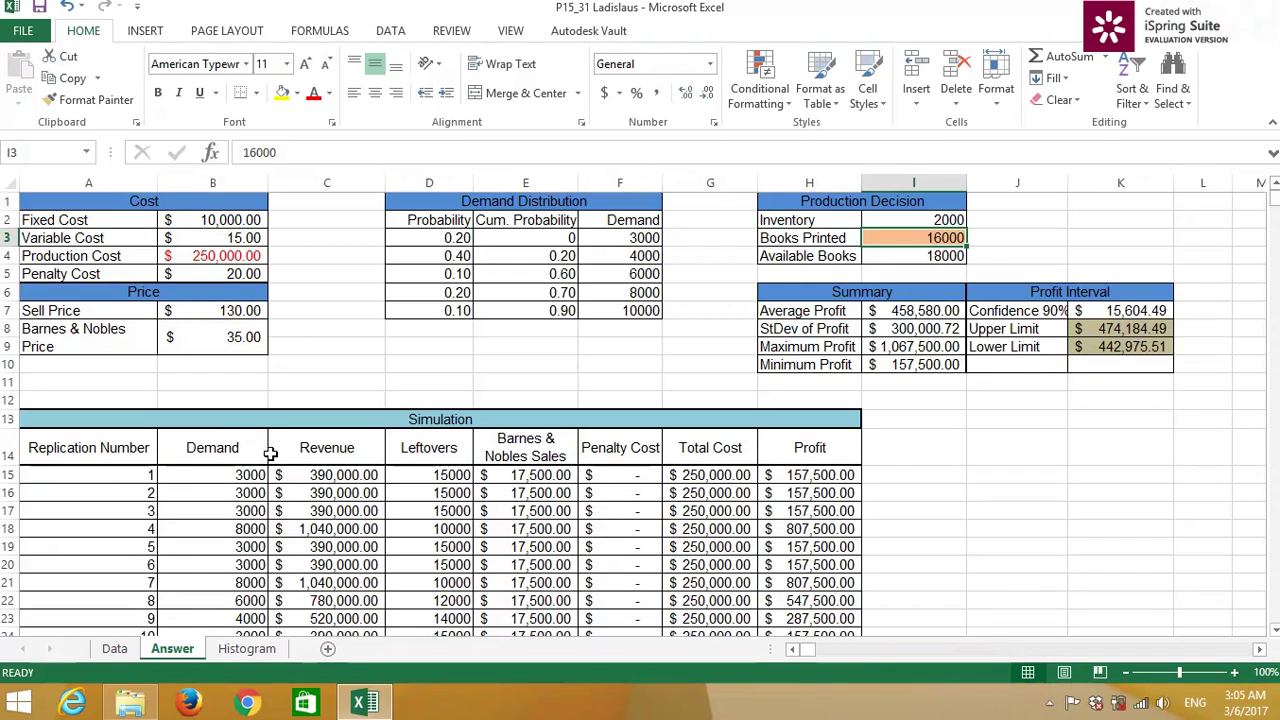
Step: Examine the first replications and their demand values in the Simulation table against the Demand Distribution table
left_click(147, 474)
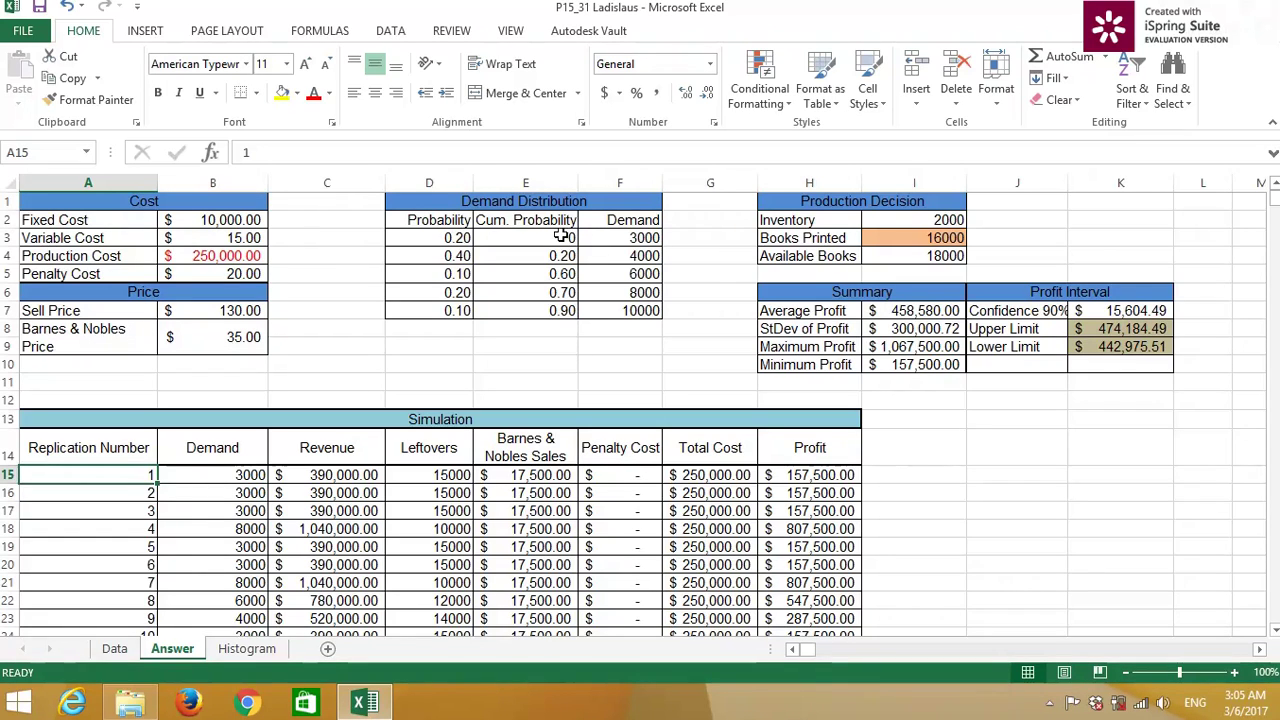
left_click_drag(449, 237, 431, 345)
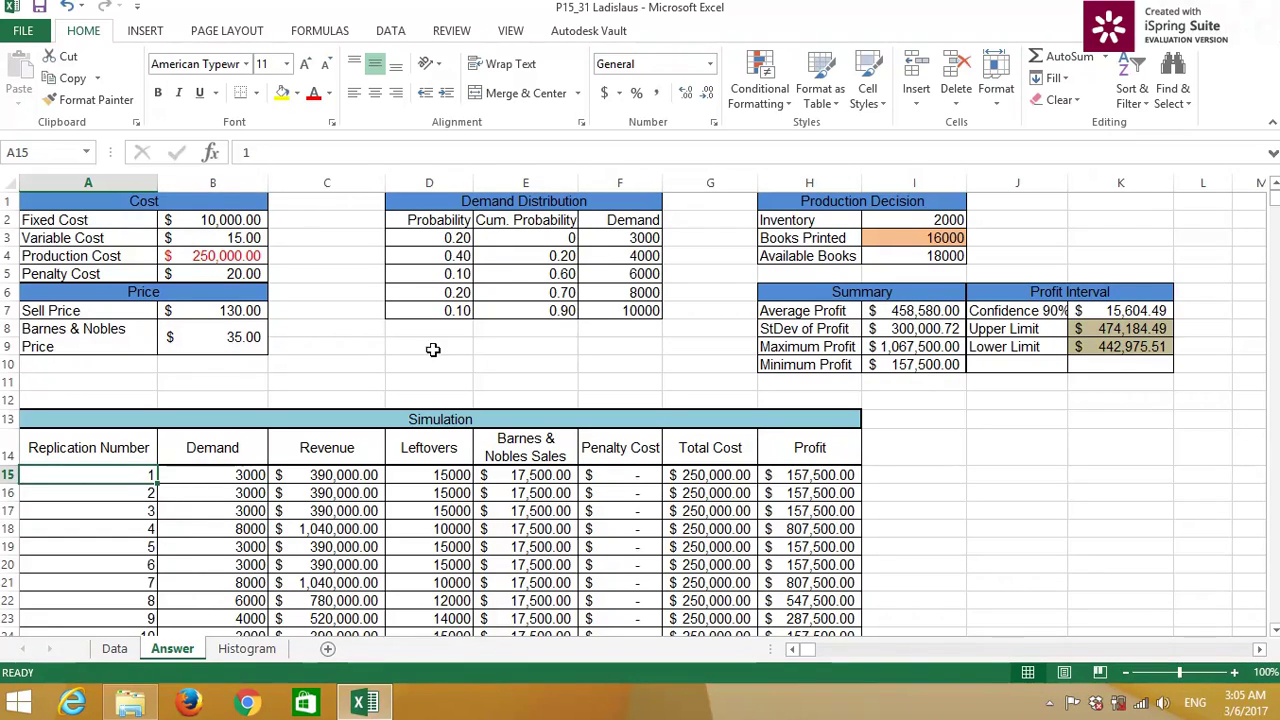
left_click_drag(640, 220, 641, 329)
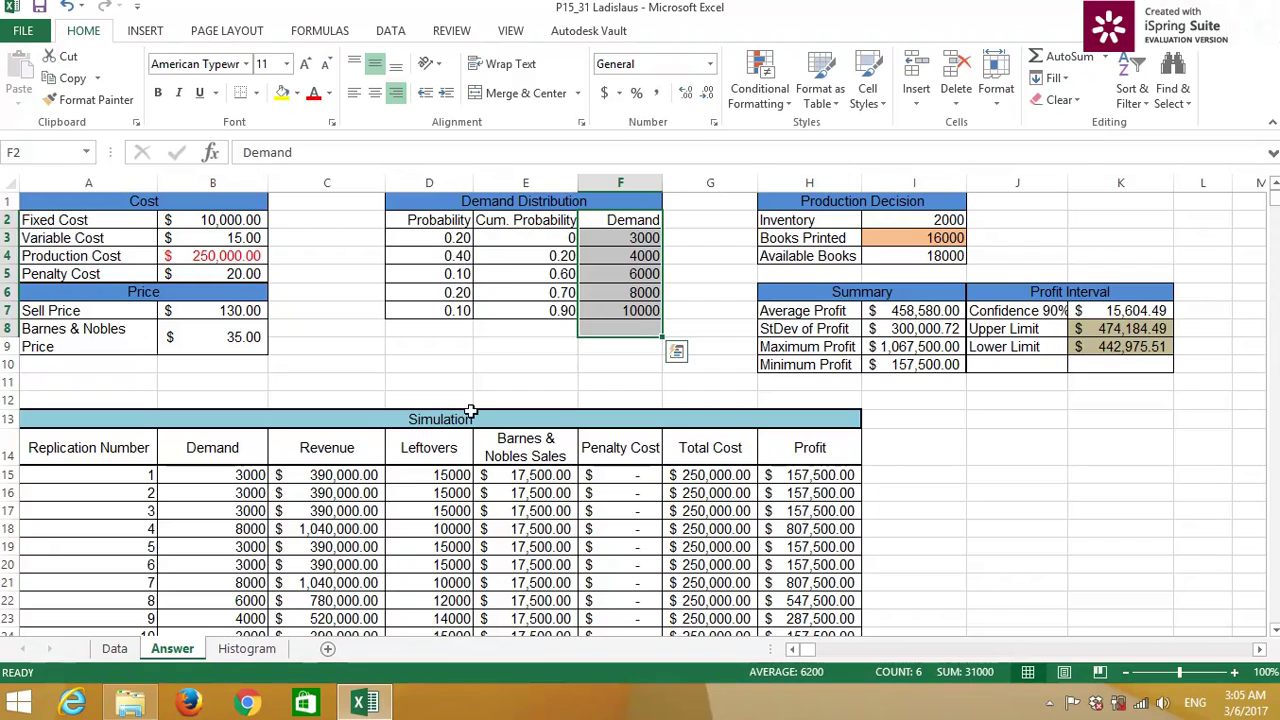
left_click(222, 475)
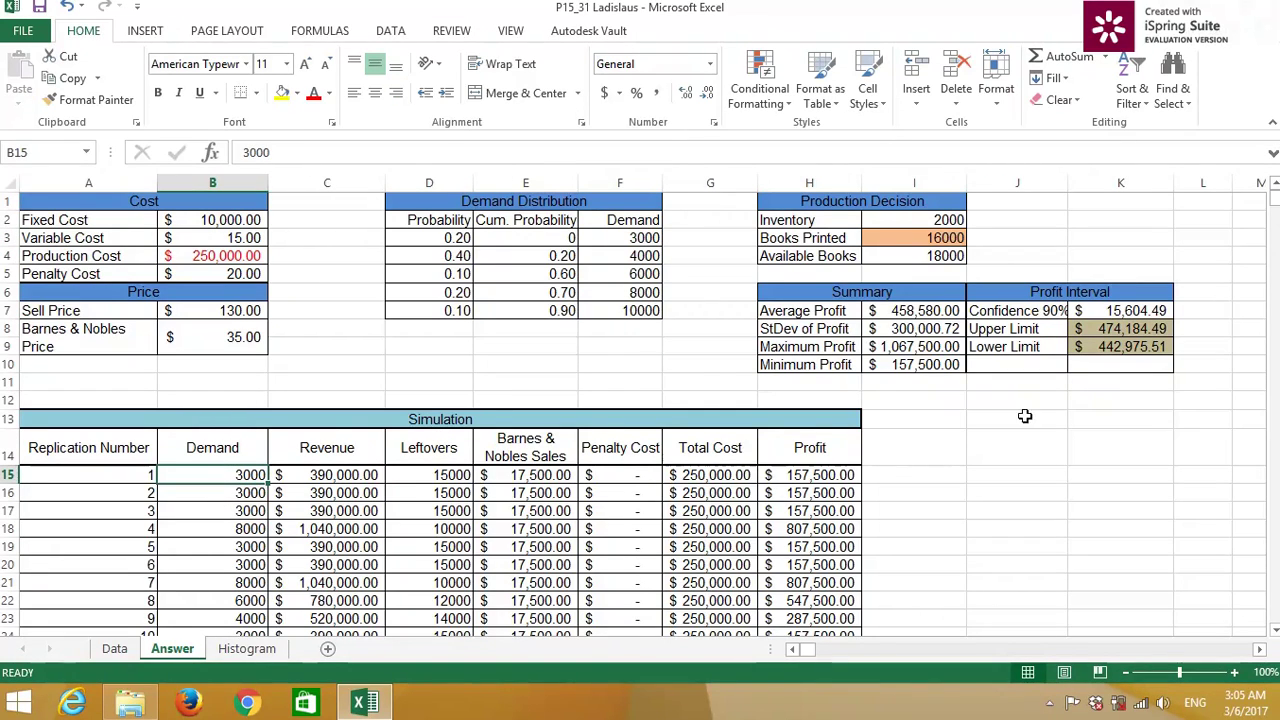
left_click(885, 472)
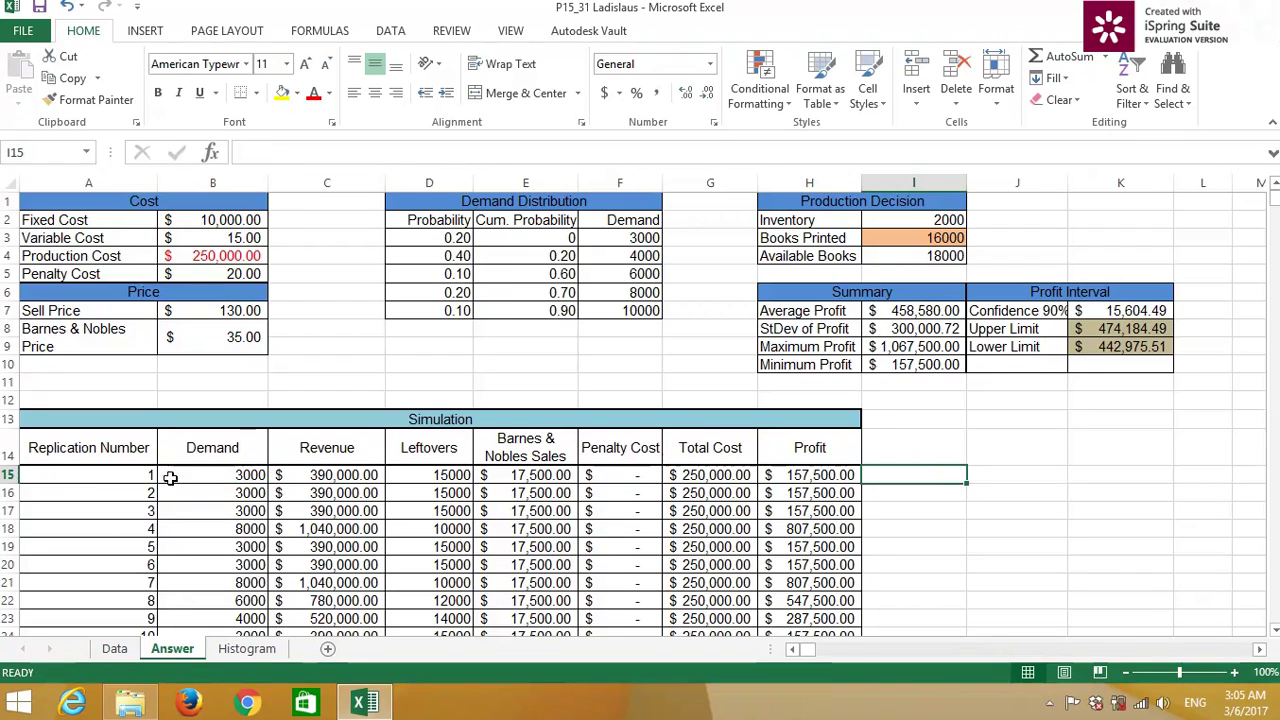
left_click(250, 478)
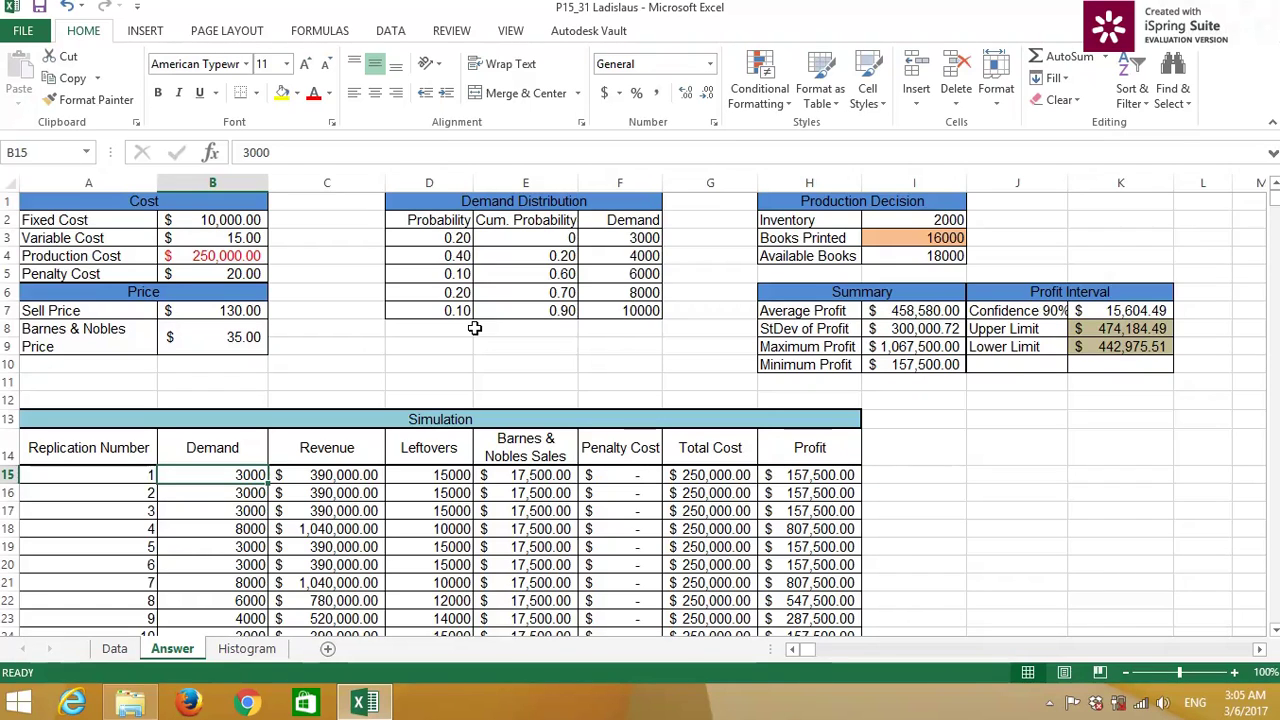
left_click(216, 492)
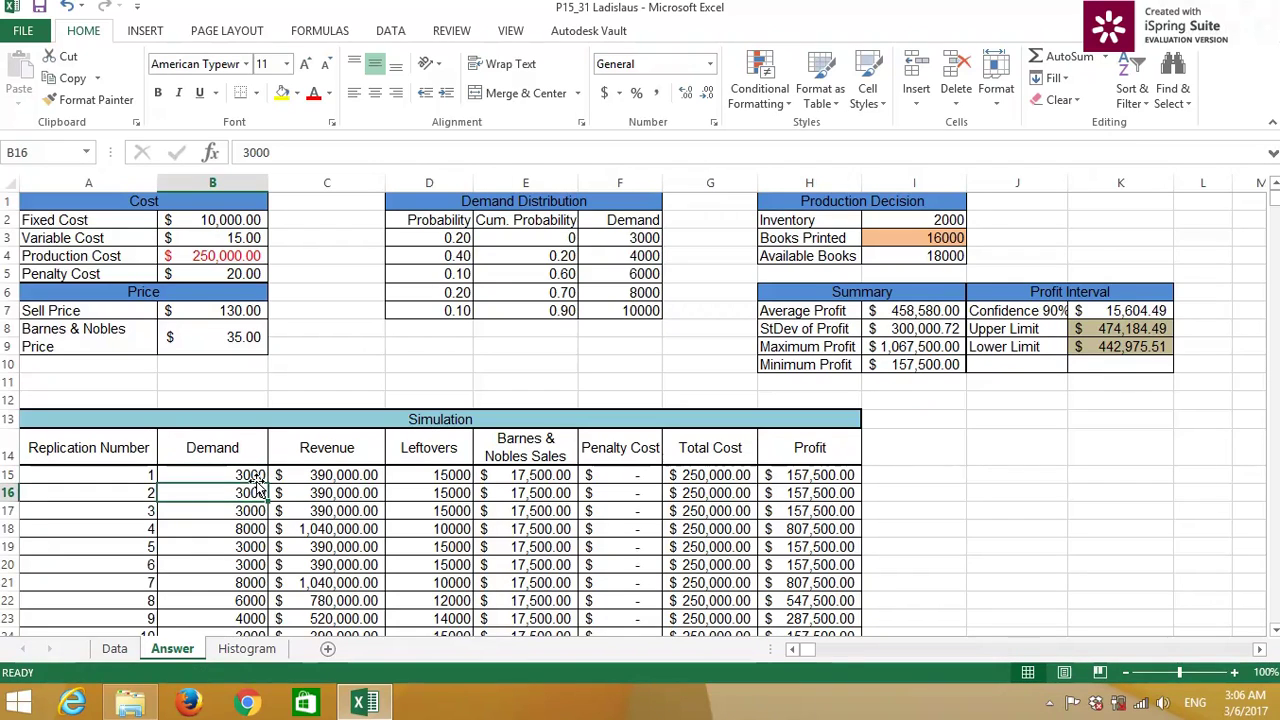
left_click(256, 477)
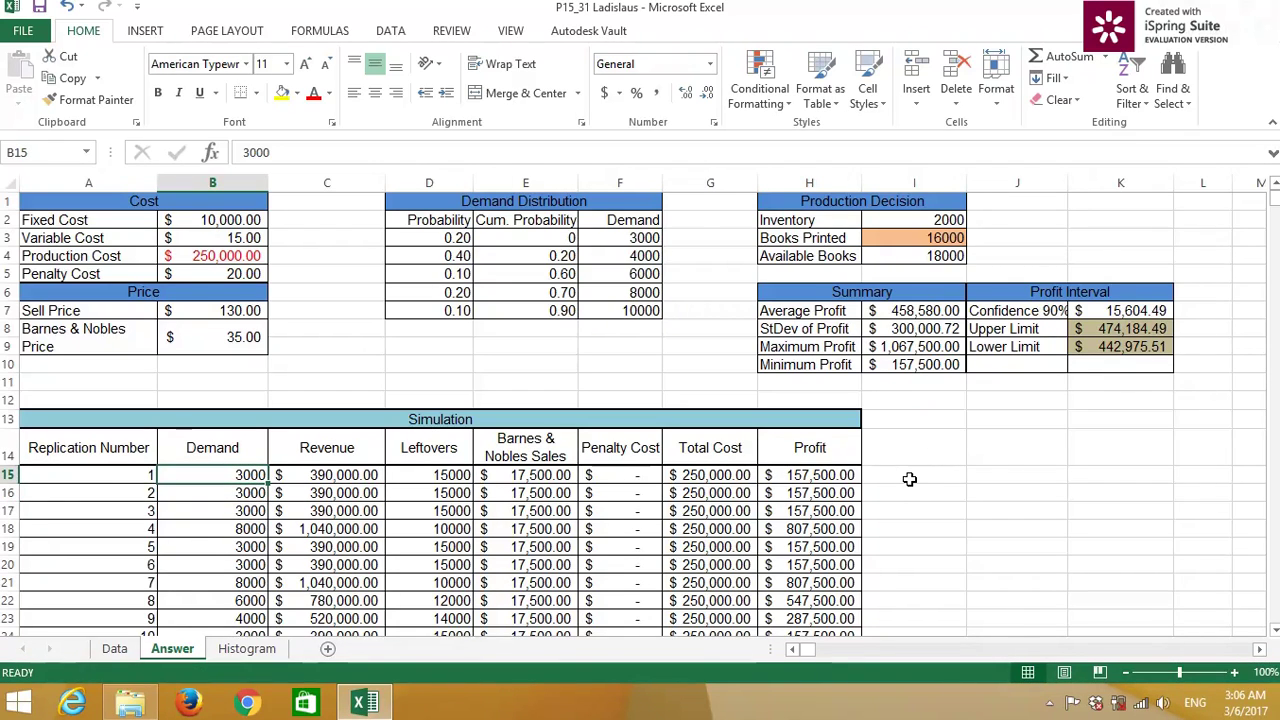
Step: Enter the trial demand formula =VLOOKUP(RAND(),E3:F7,2) in cell I15 beside the first replication
left_click(909, 479)
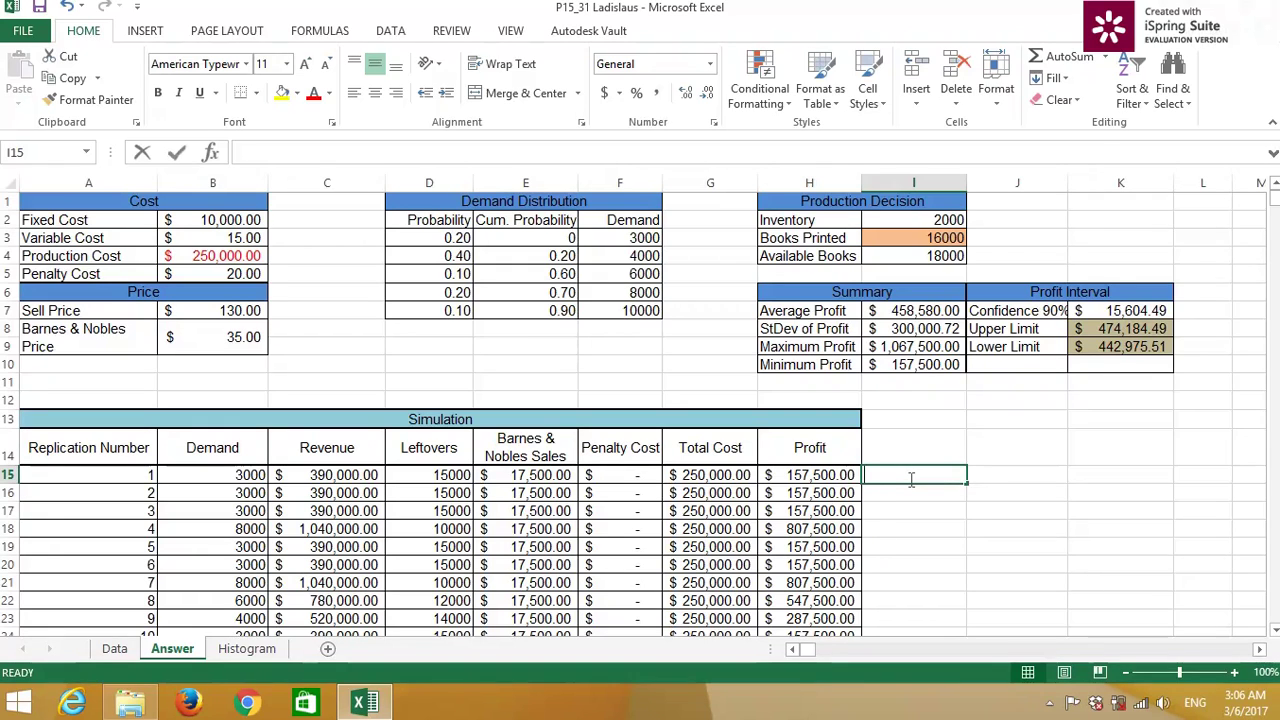
type("=")
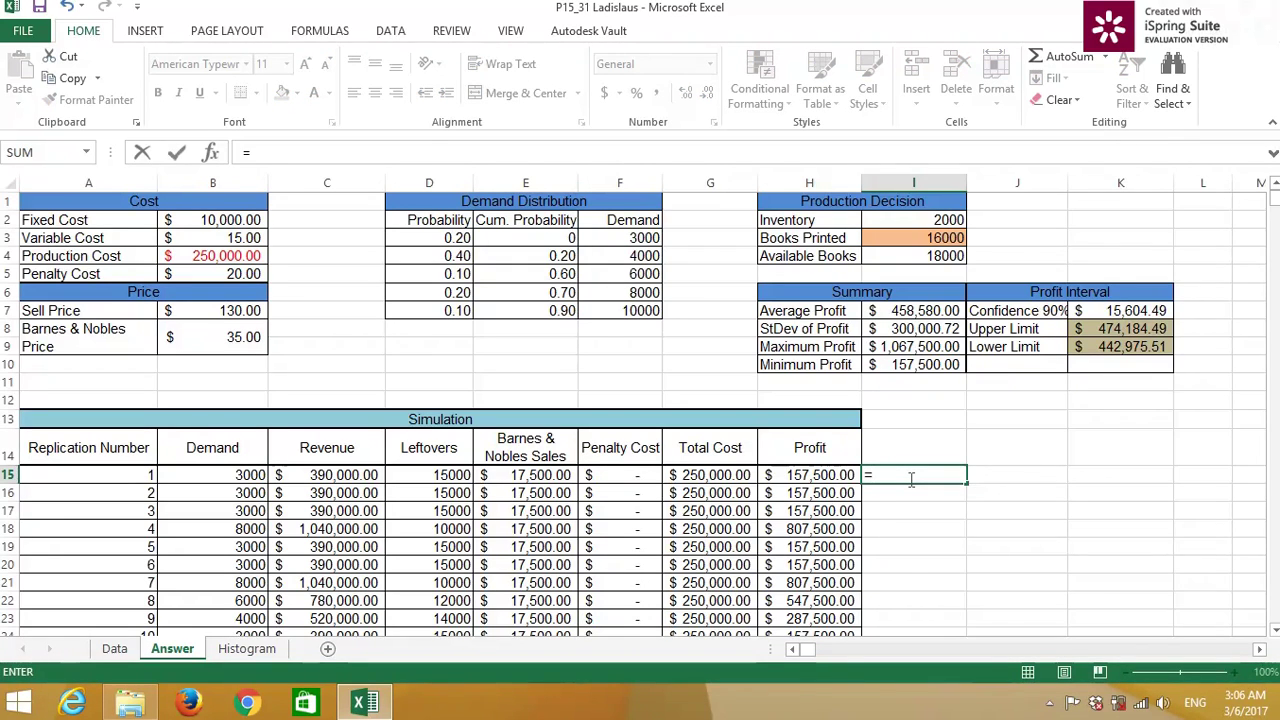
type("vlooku")
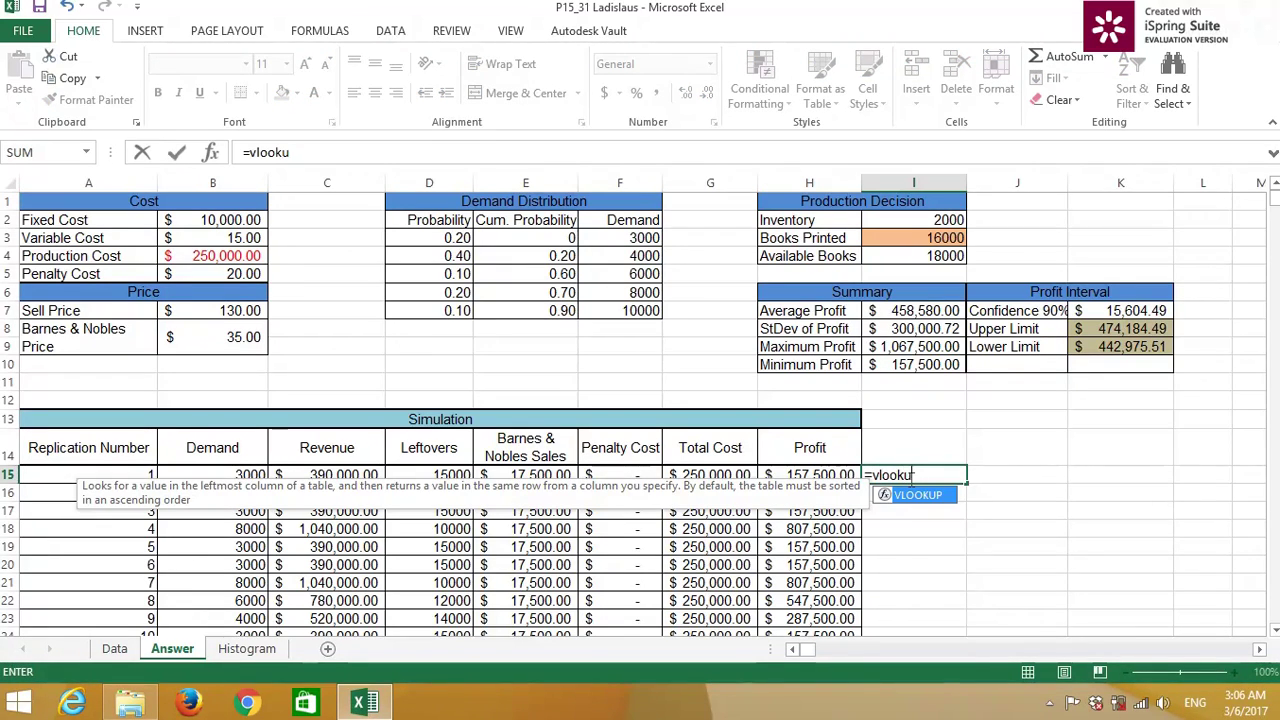
type("p(")
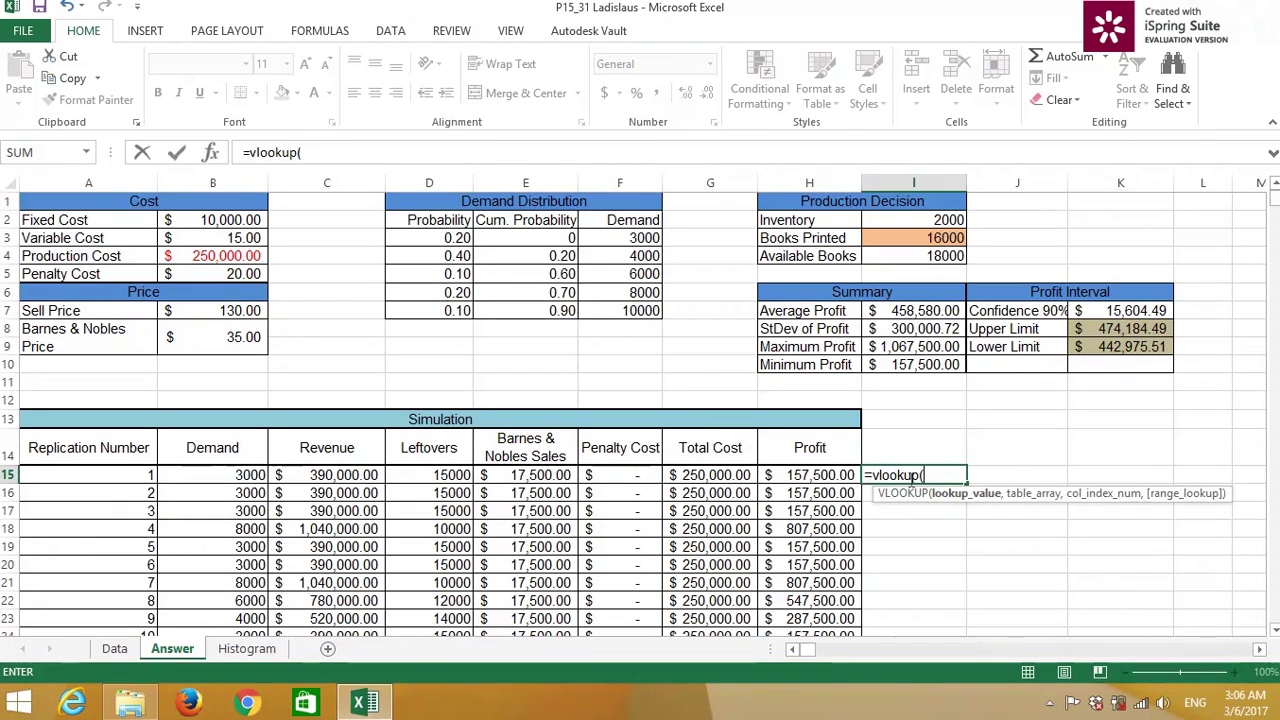
left_click(942, 467)
type("rand")
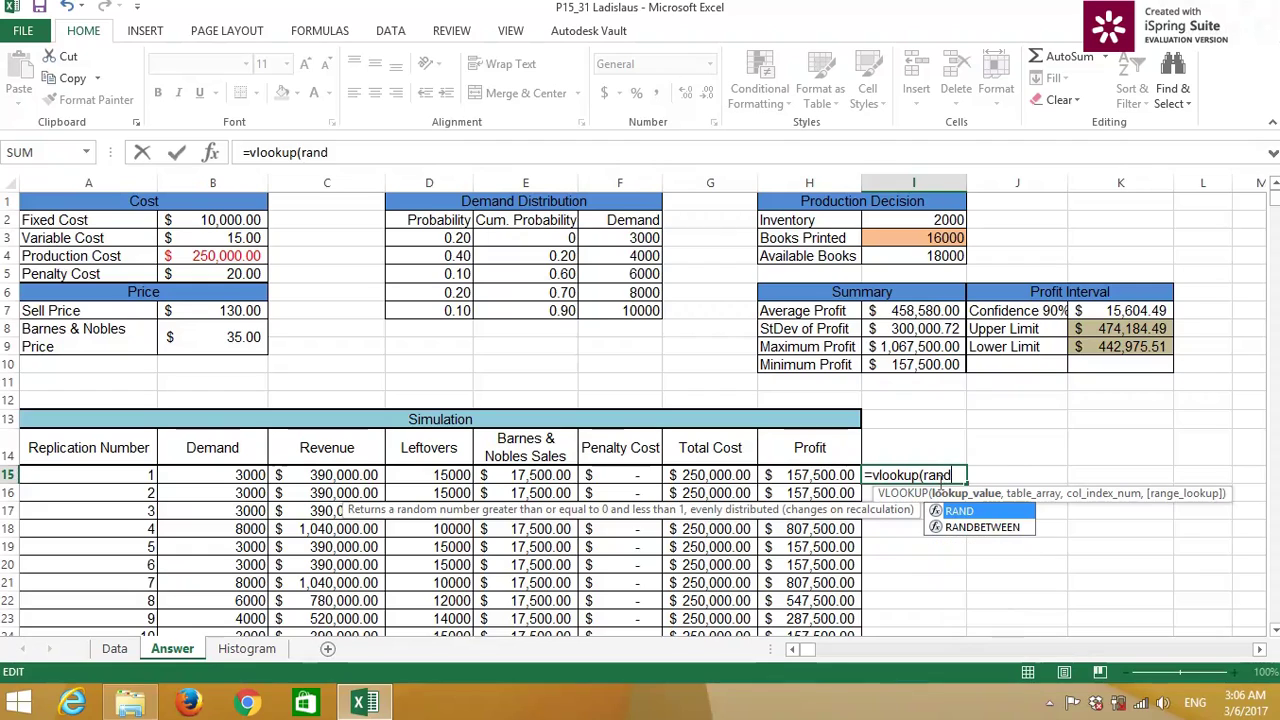
type("(")
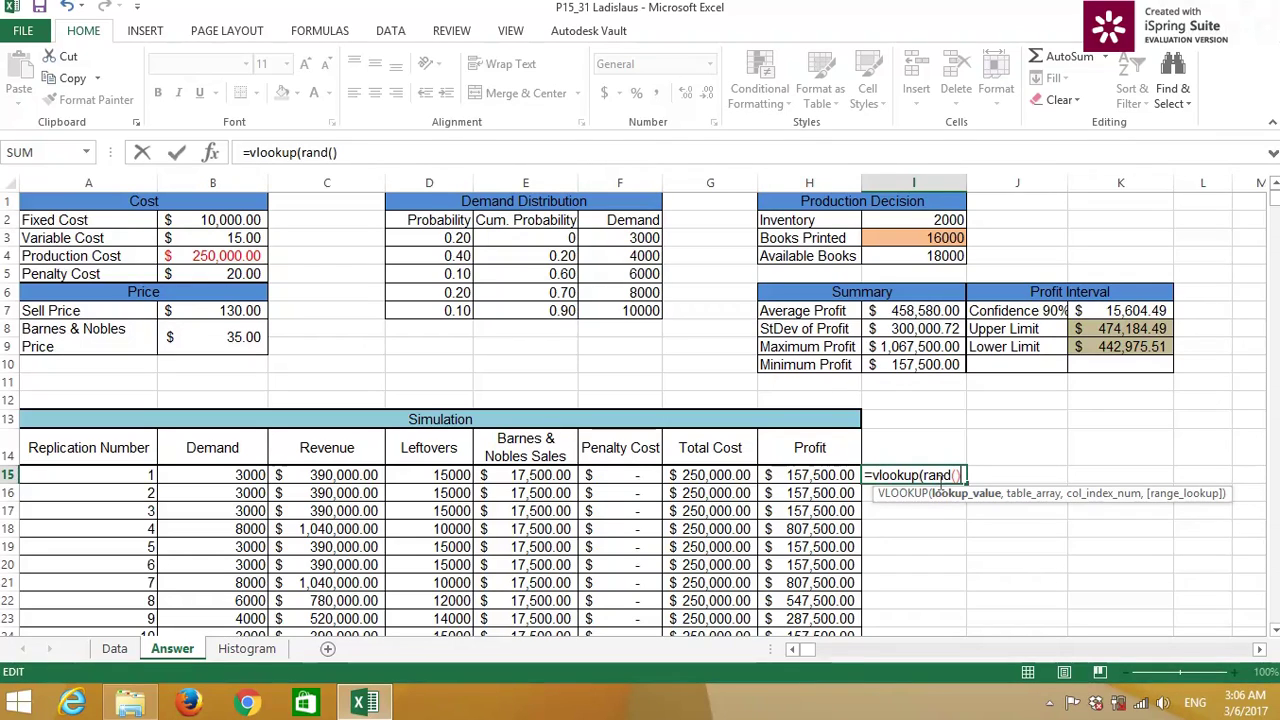
type(",")
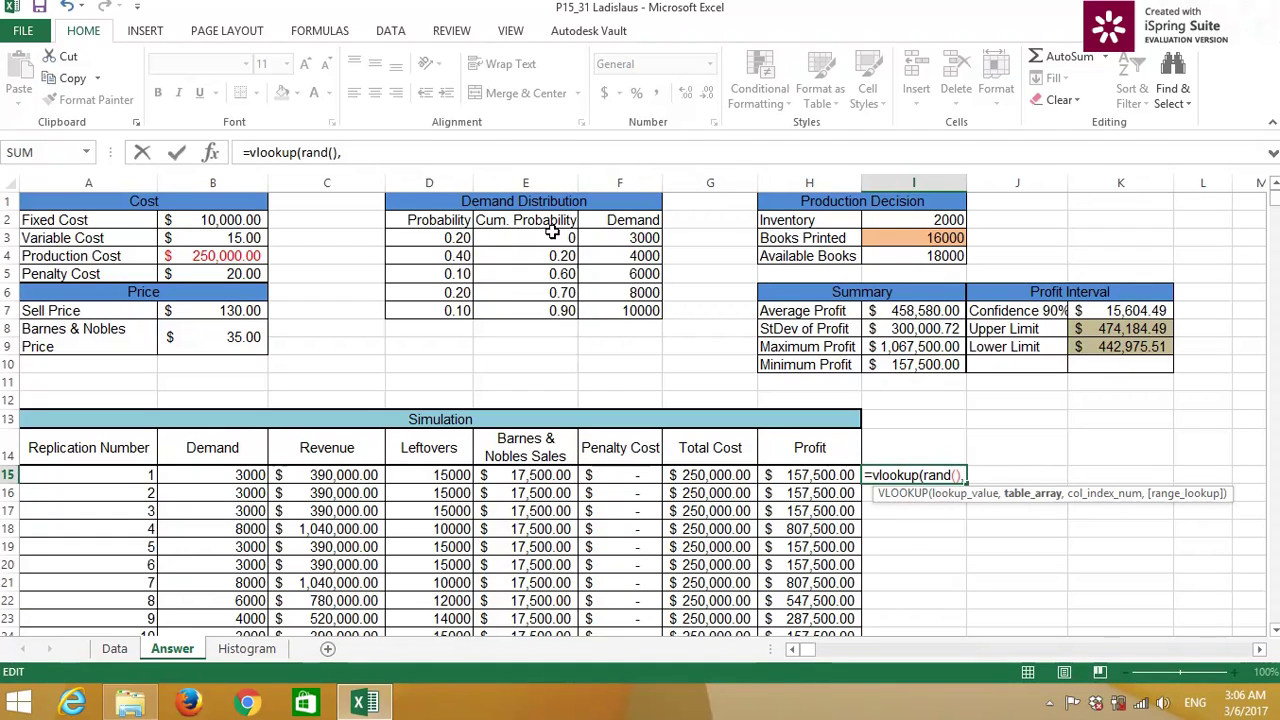
left_click_drag(551, 238, 651, 310)
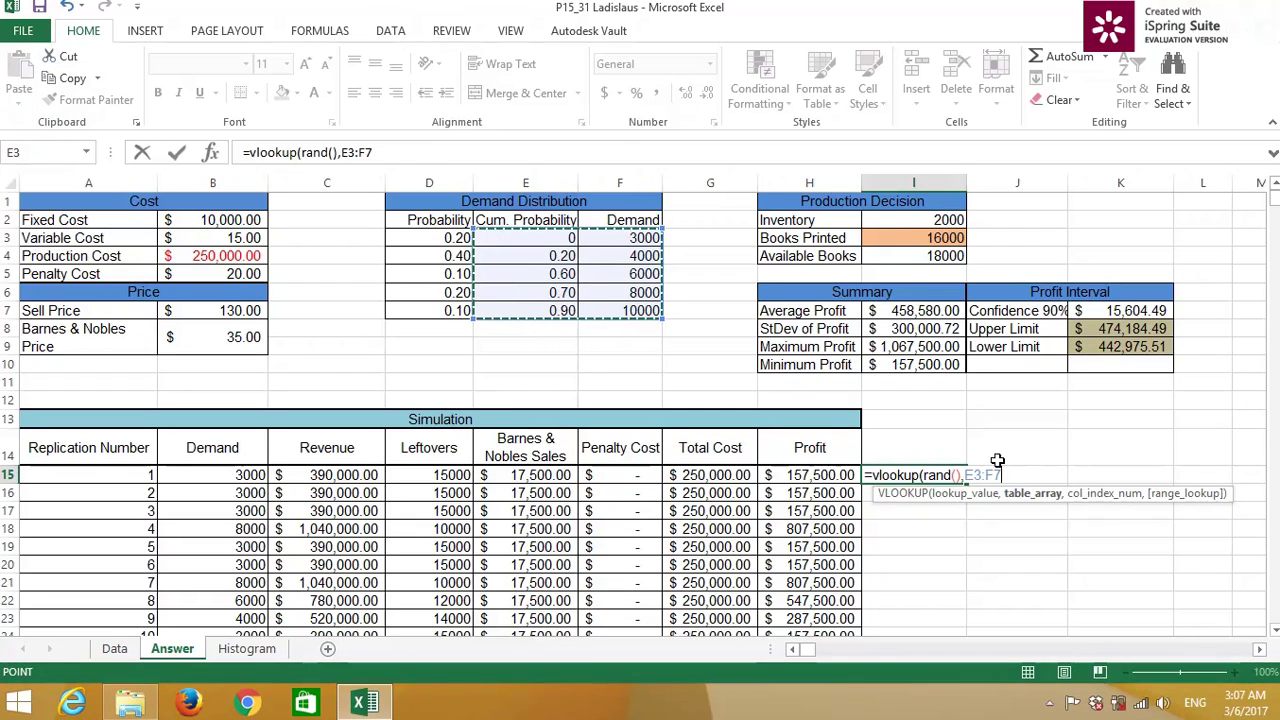
type(",")
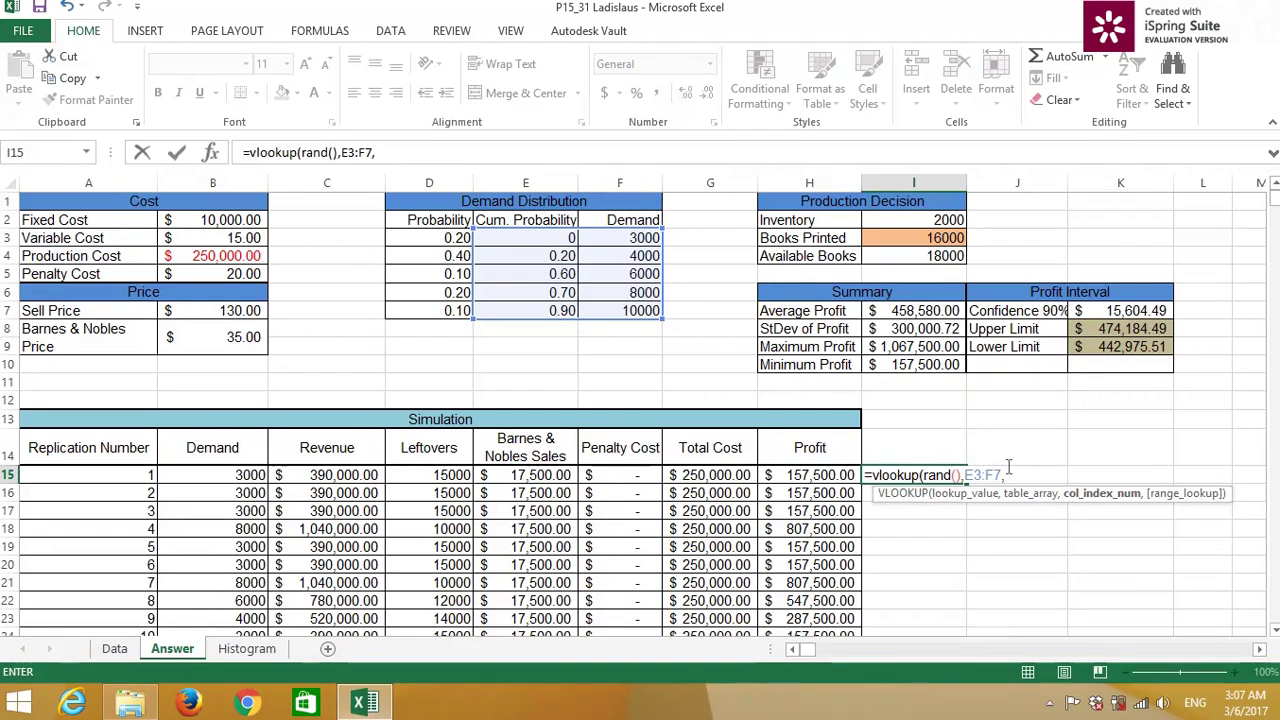
type("2)")
key("Return")
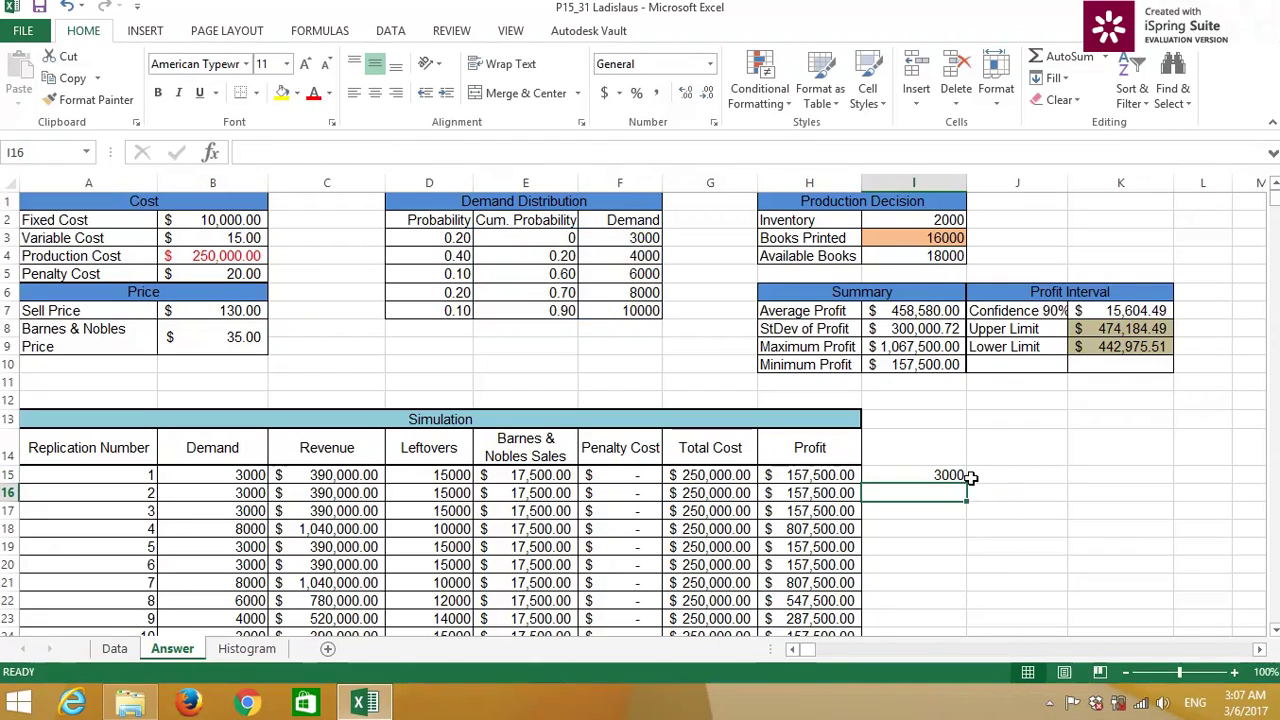
Step: Recalculate the random demand formula in I15 and compare it with the stored demand entry of replication 1 in B15
left_click(900, 477)
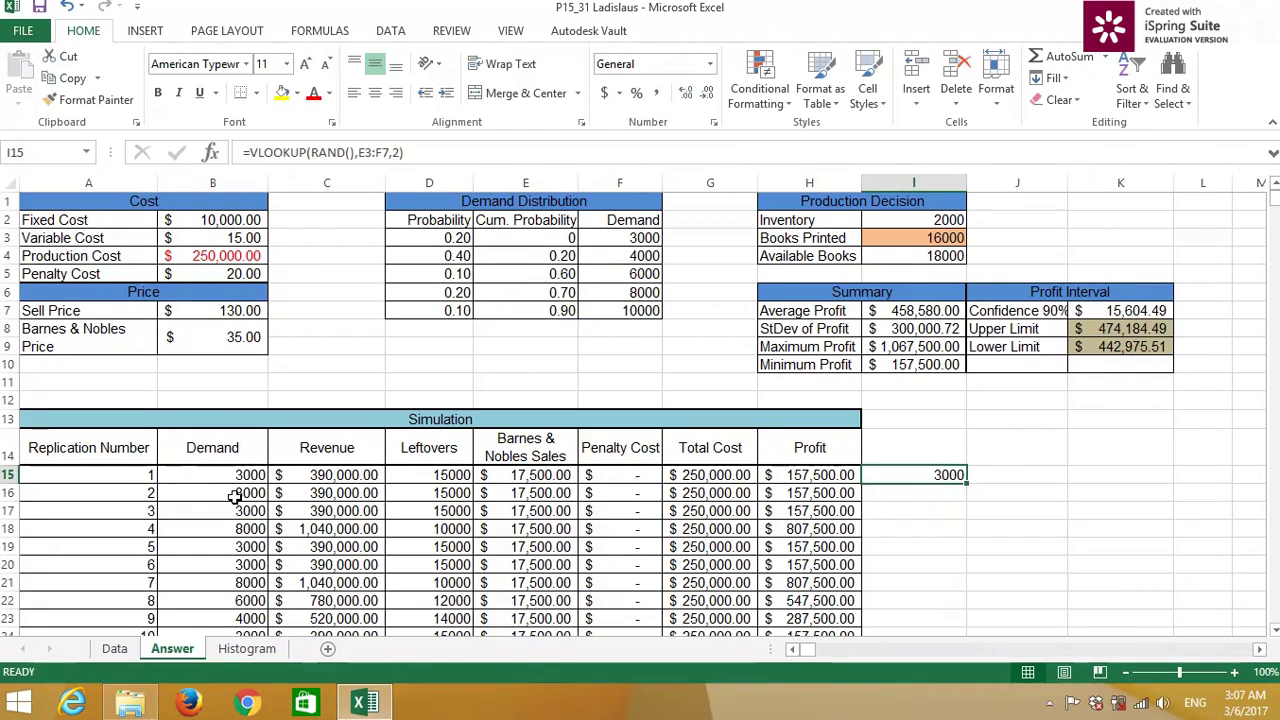
left_click(451, 153)
key("Return")
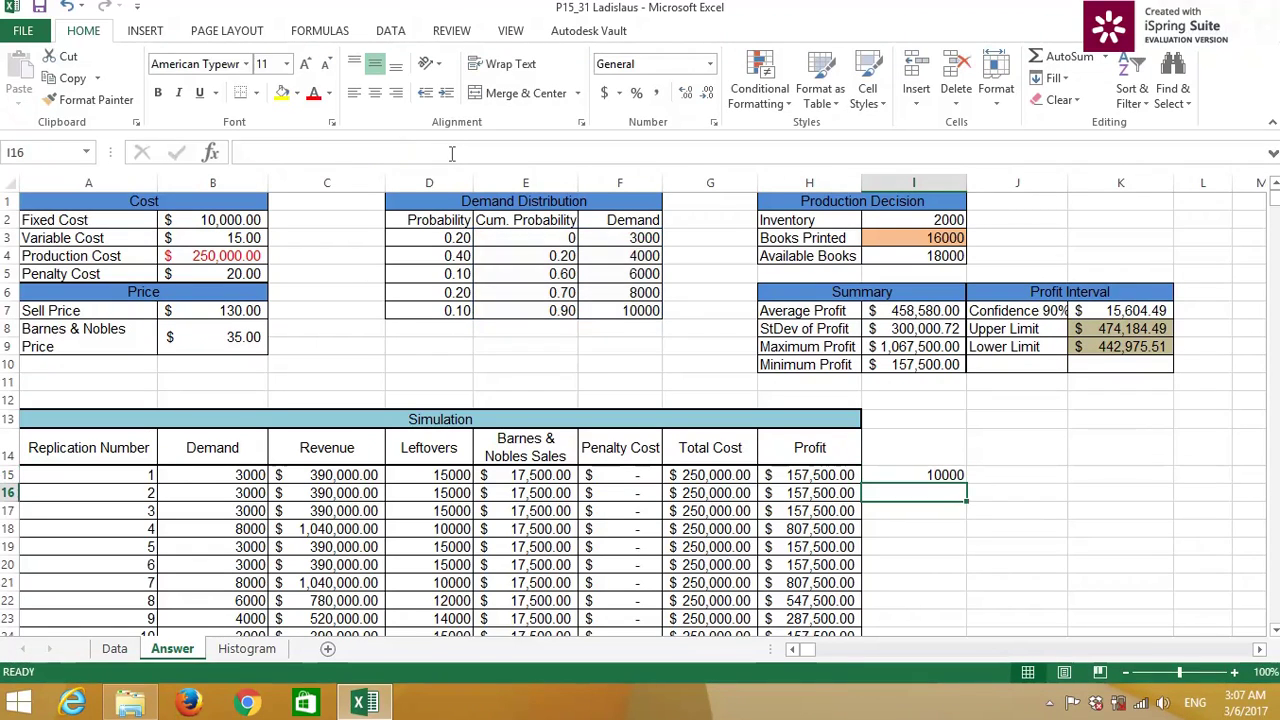
left_click(933, 478)
left_click(265, 478)
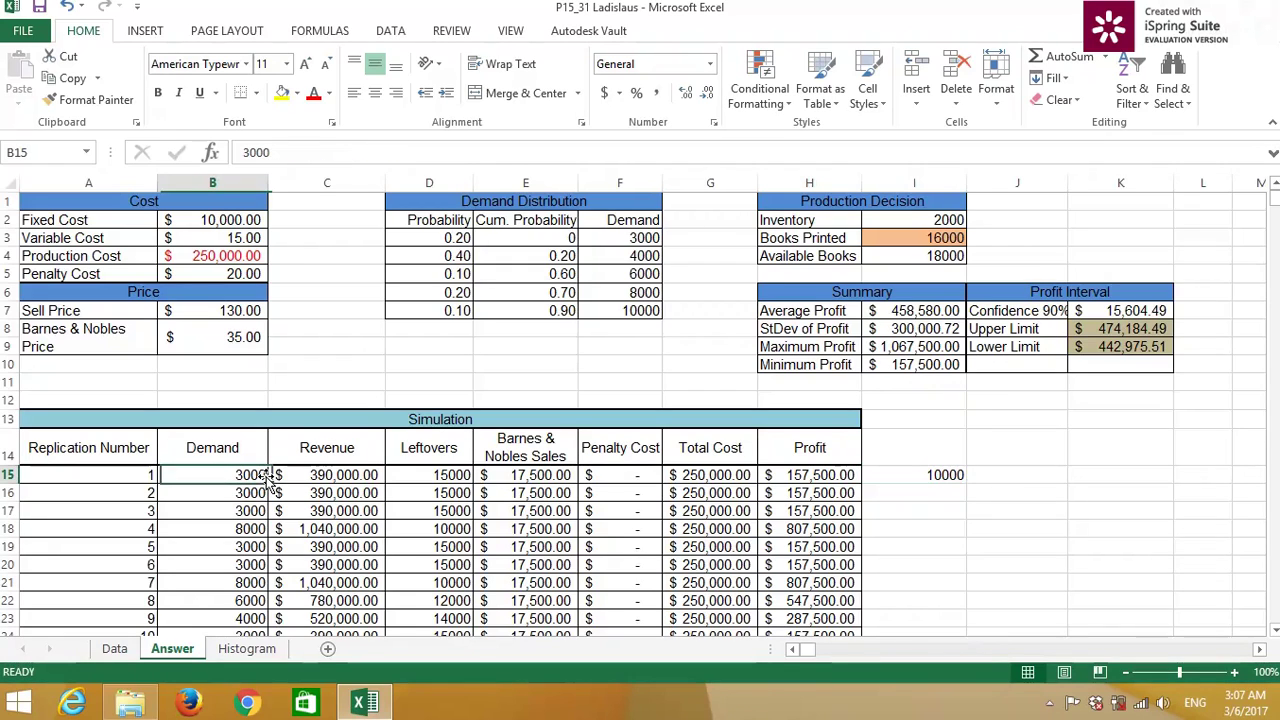
left_click(296, 156)
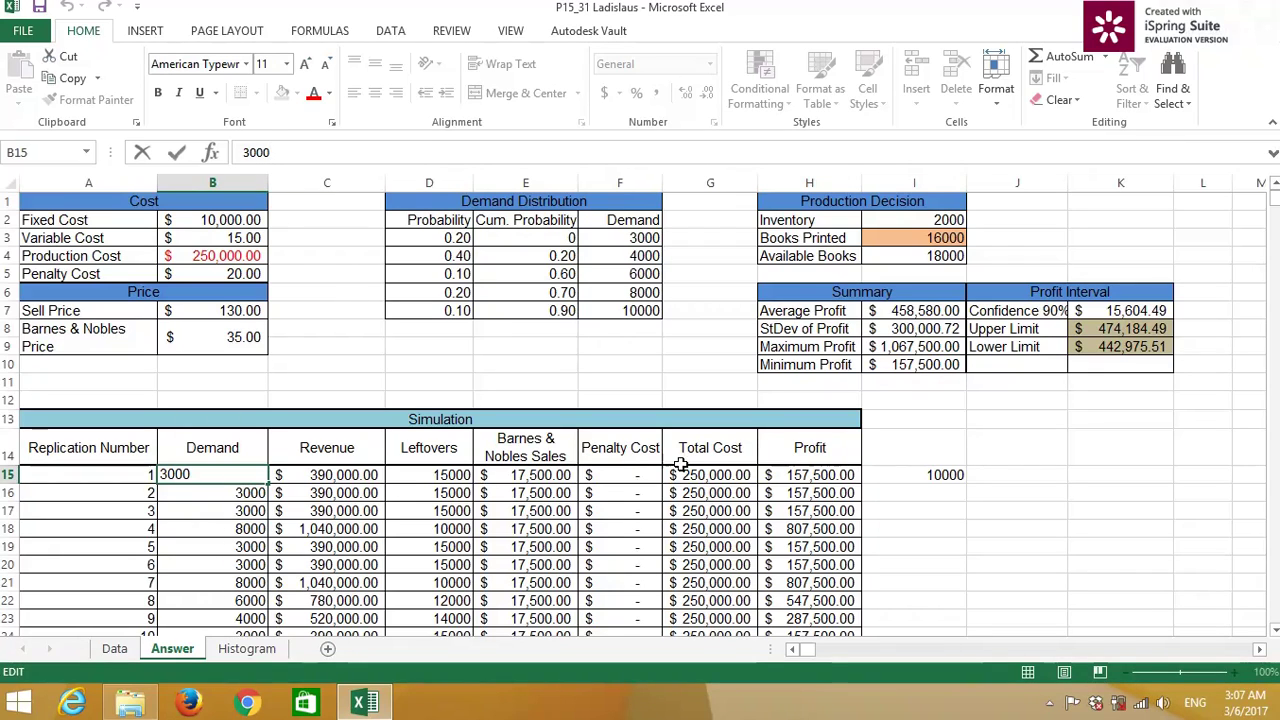
Step: Clear the trial VLOOKUP formula from cell I15
left_click(952, 477)
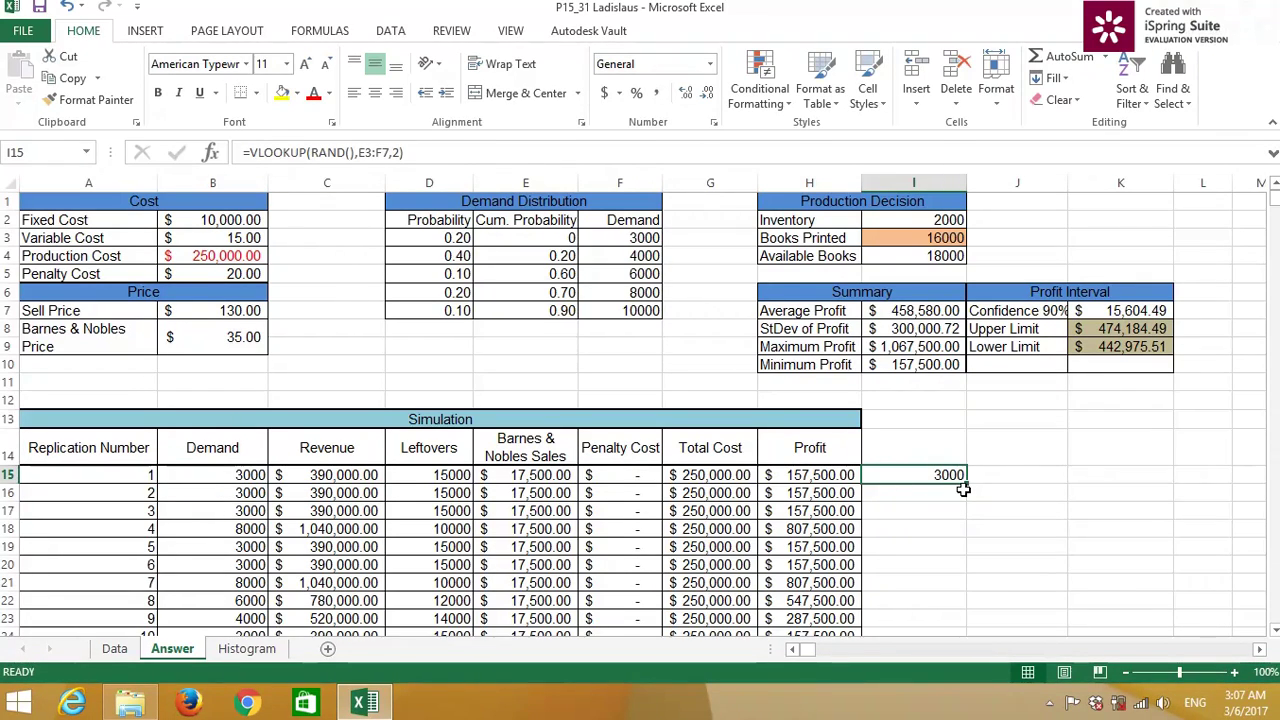
key("BackSpace")
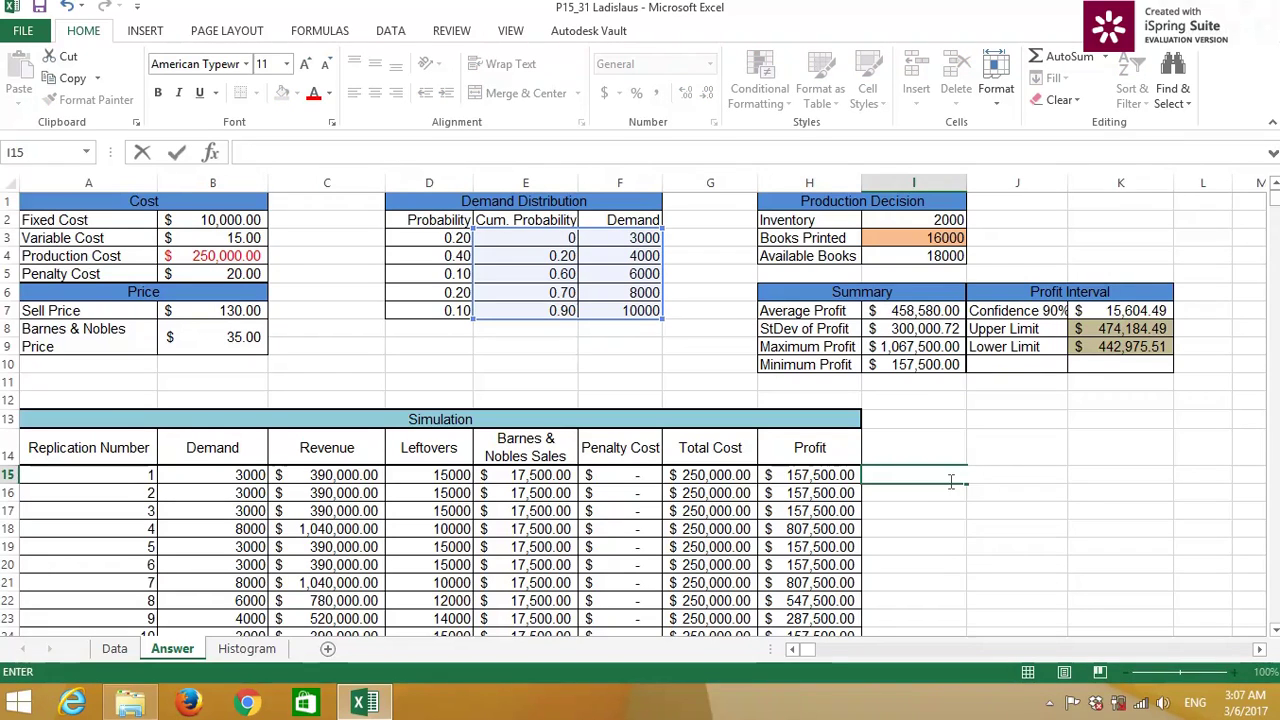
left_click(932, 448)
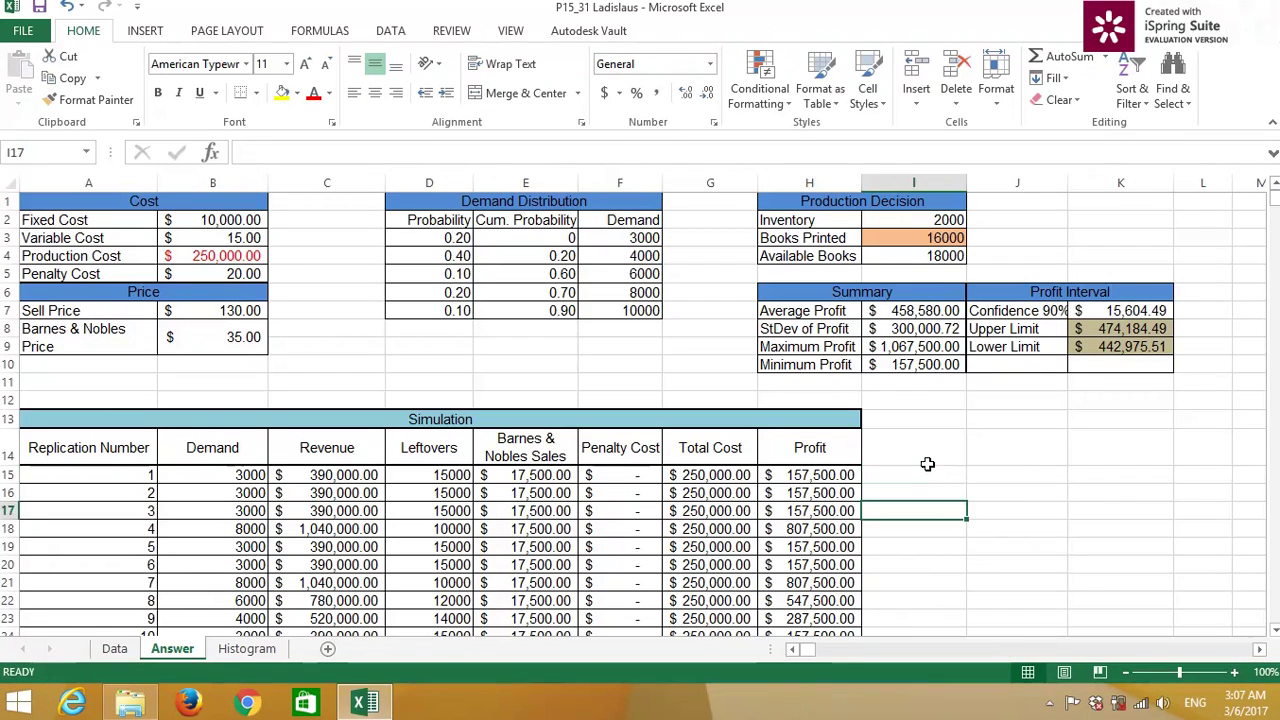
left_click(933, 478)
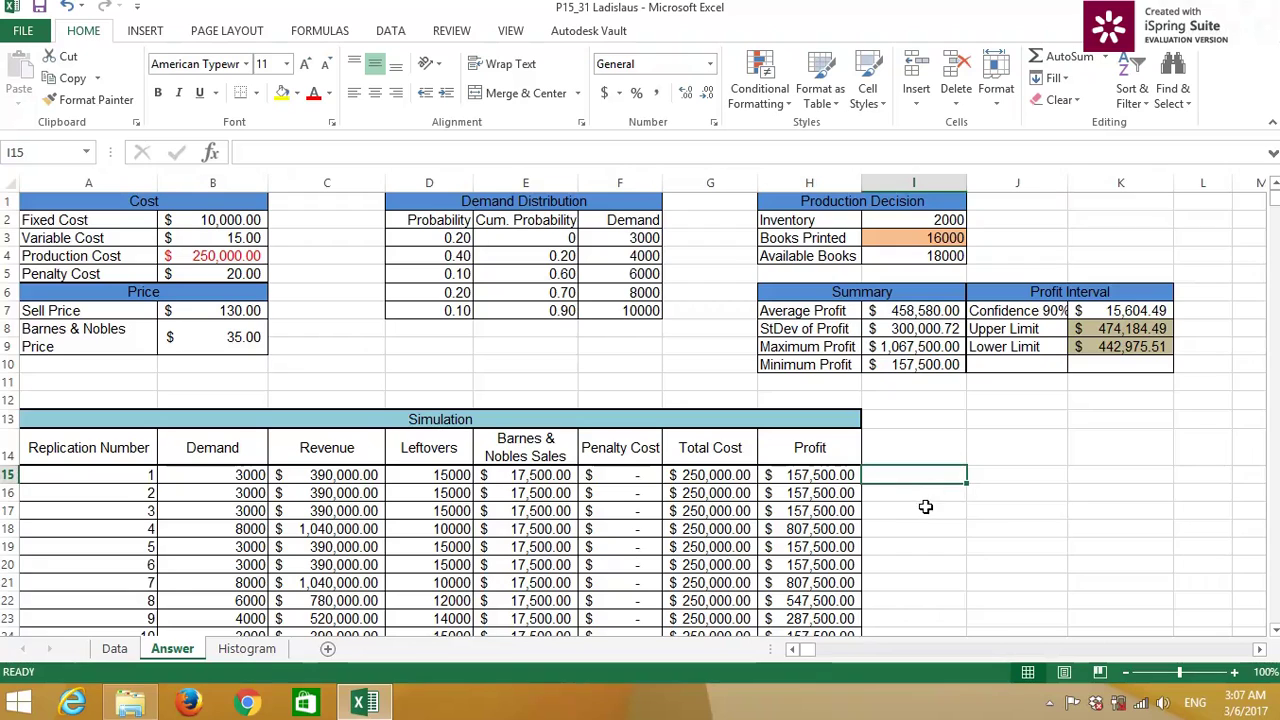
Step: Examine how the replication 1 Revenue formula in C15 multiplies the sell price in B7 by a MIN function
left_click(326, 476)
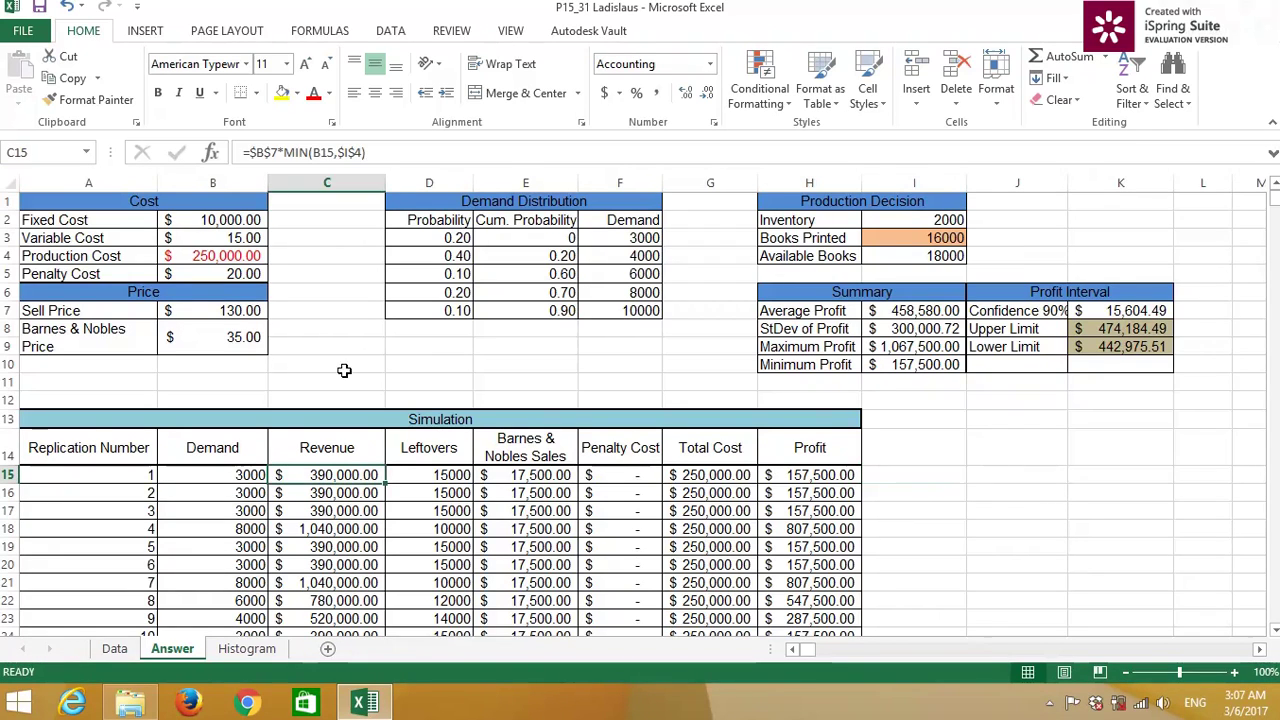
left_click(271, 152)
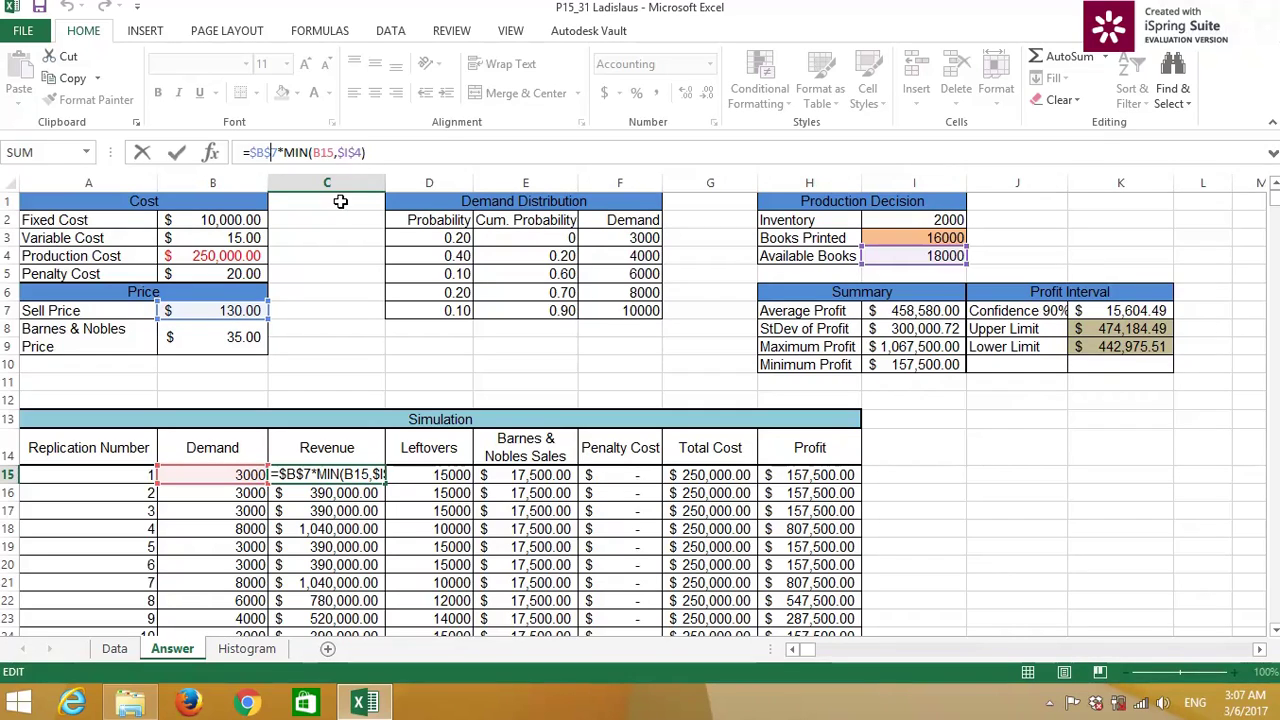
left_click(313, 152)
left_click(301, 152)
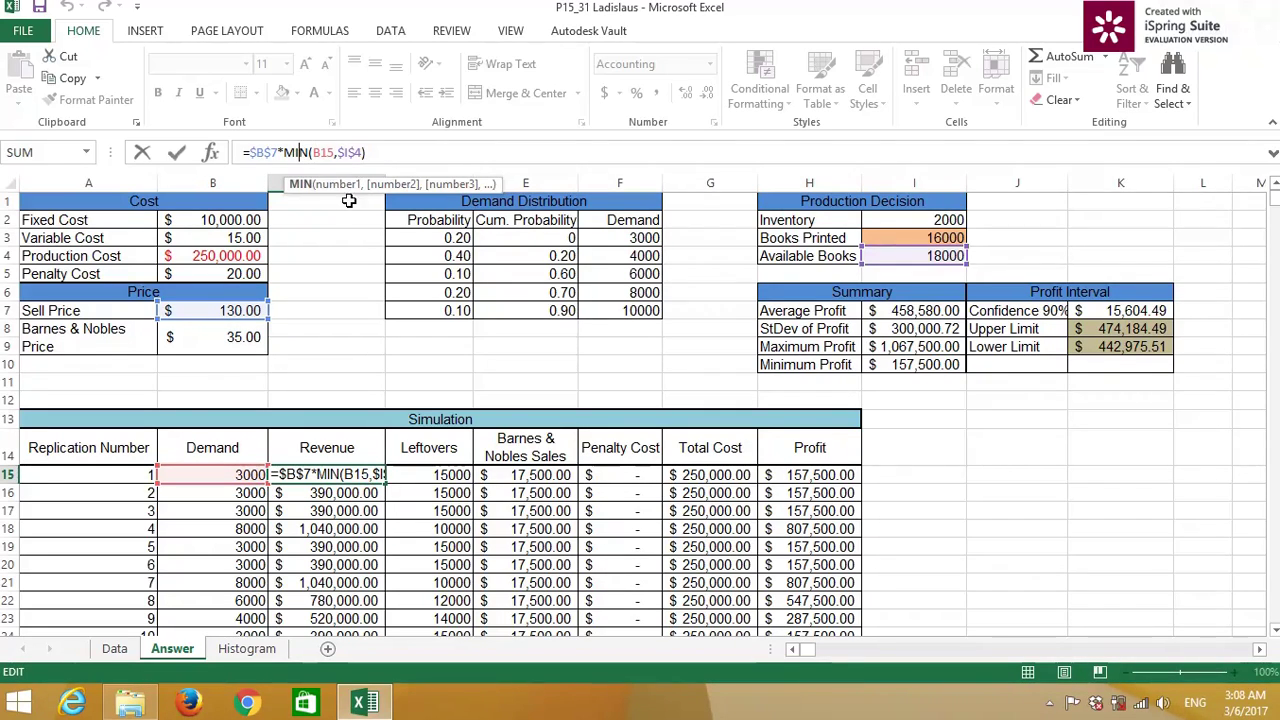
left_click(334, 152)
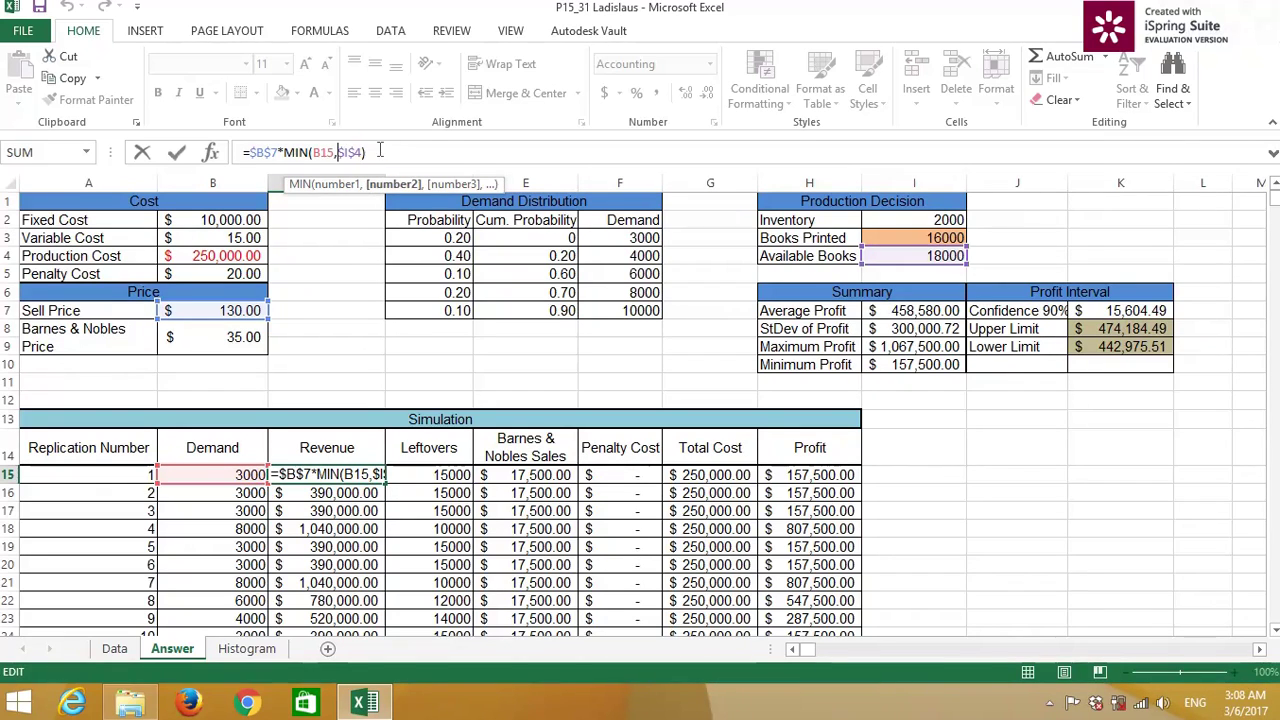
type(",")
Step: Compare the two MIN arguments of the Revenue formula in C15, demand B15 and available books I4, then close the formula
left_click(323, 152)
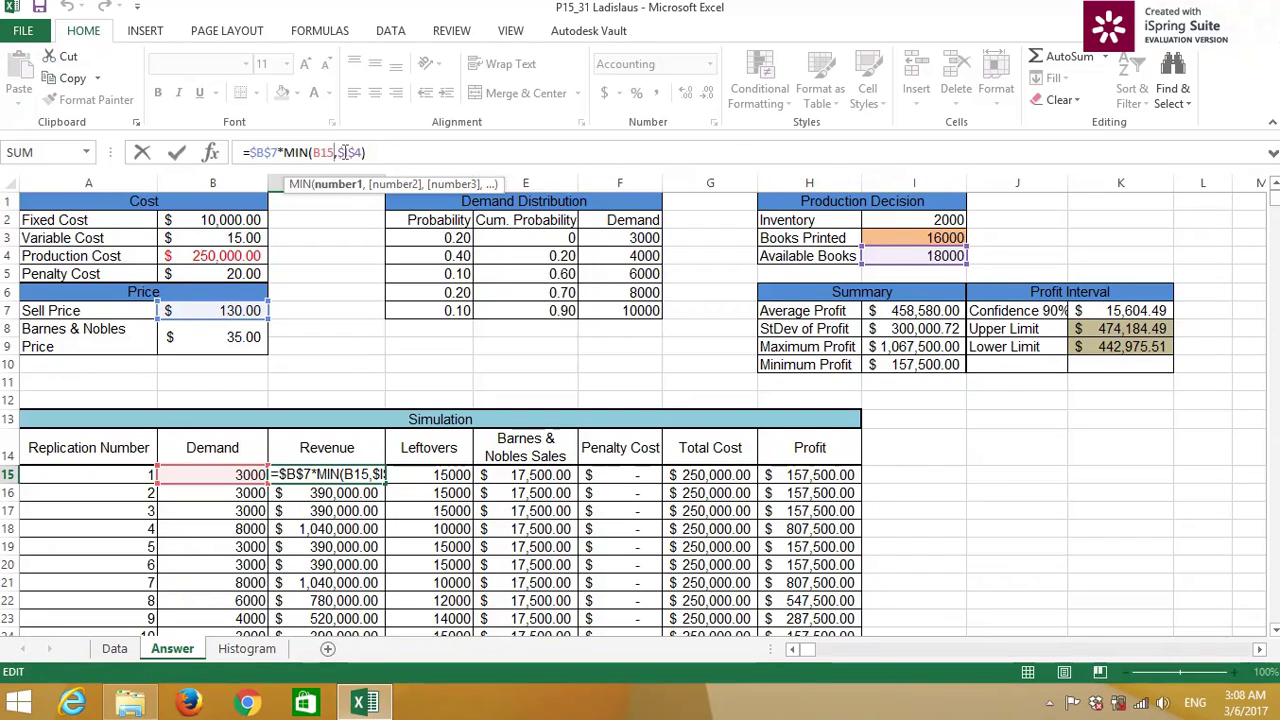
left_click(349, 152)
left_click(318, 152)
left_click(350, 152)
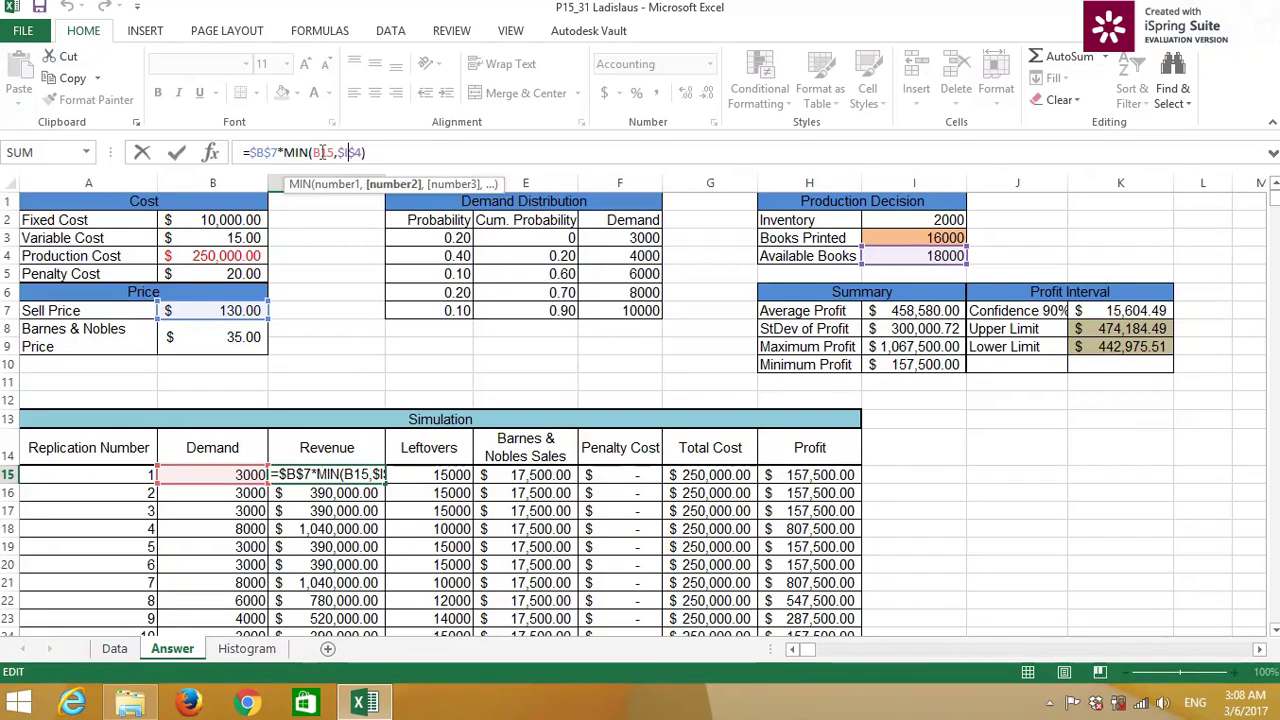
left_click(316, 152)
left_click(349, 153)
left_click(324, 153)
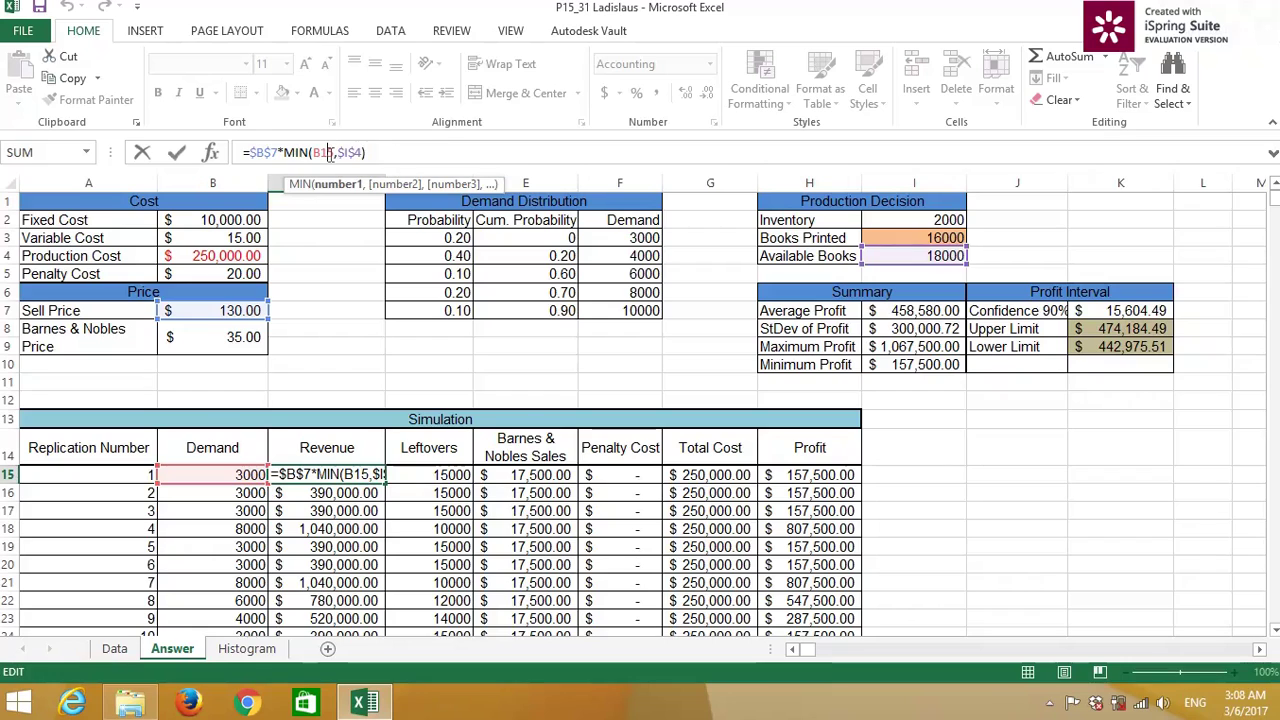
left_click(349, 153)
left_click(327, 153)
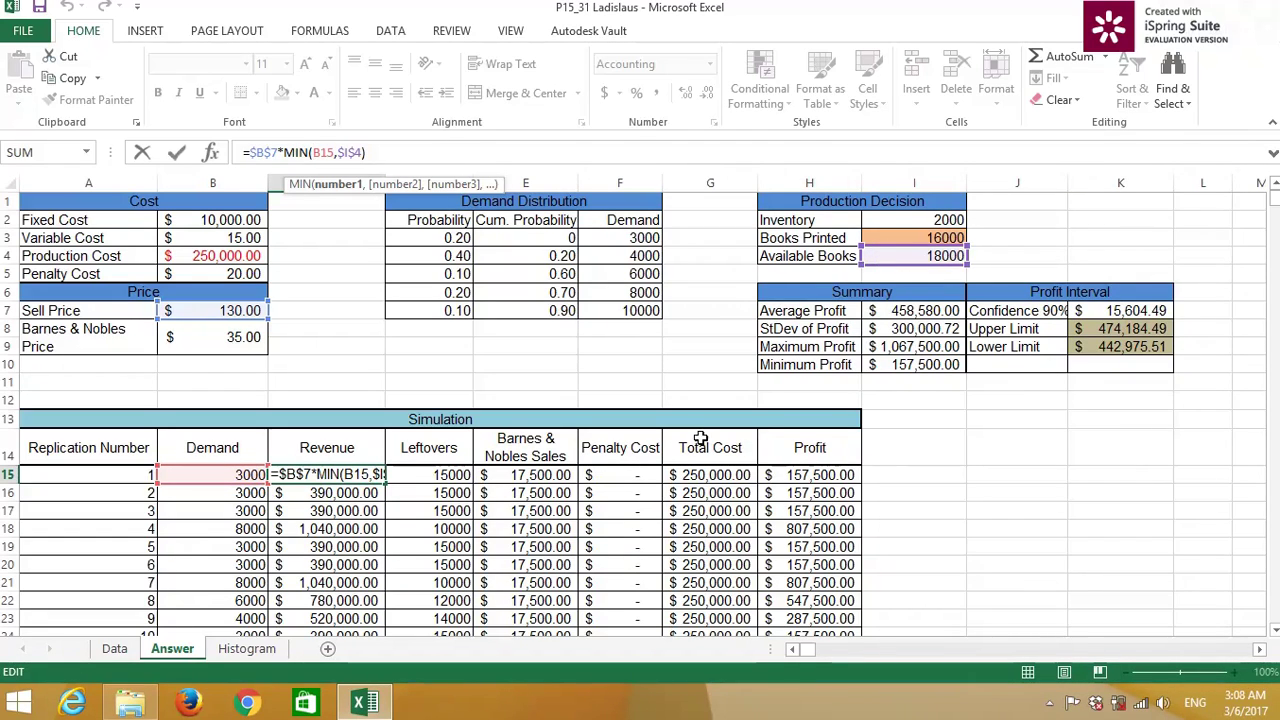
left_click(336, 152)
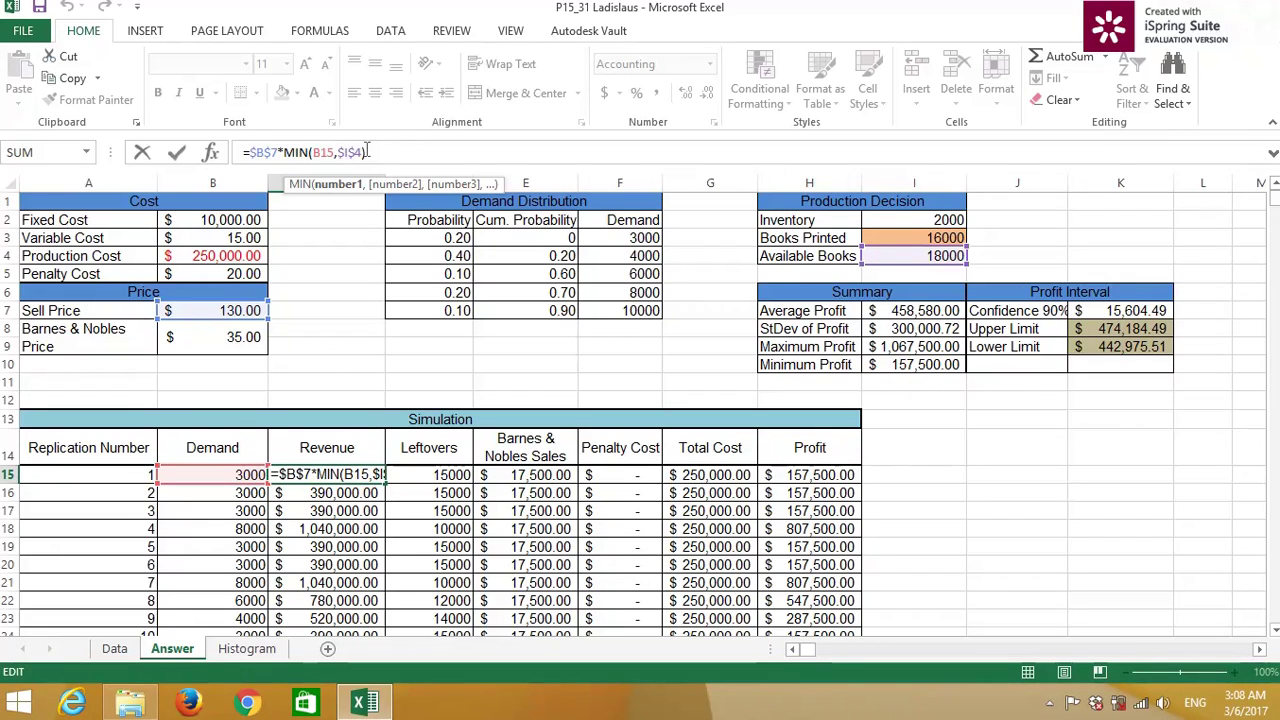
left_click(376, 151)
key("Return")
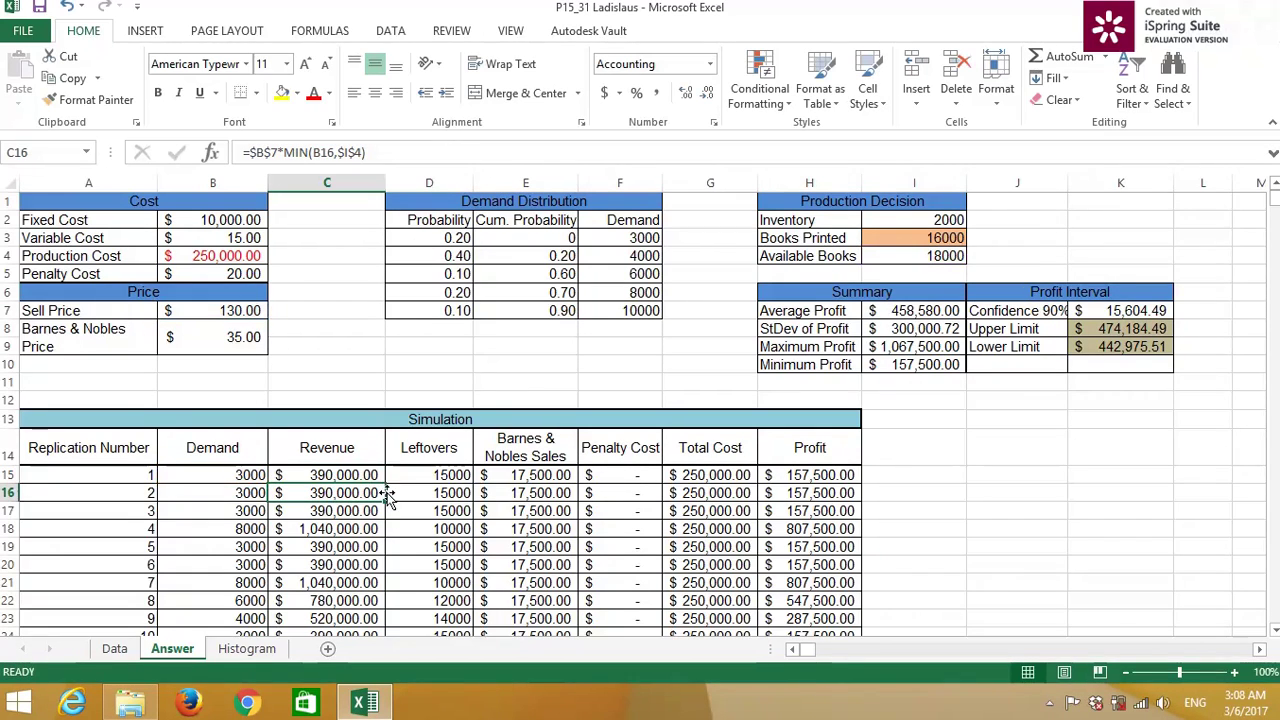
left_click(335, 477)
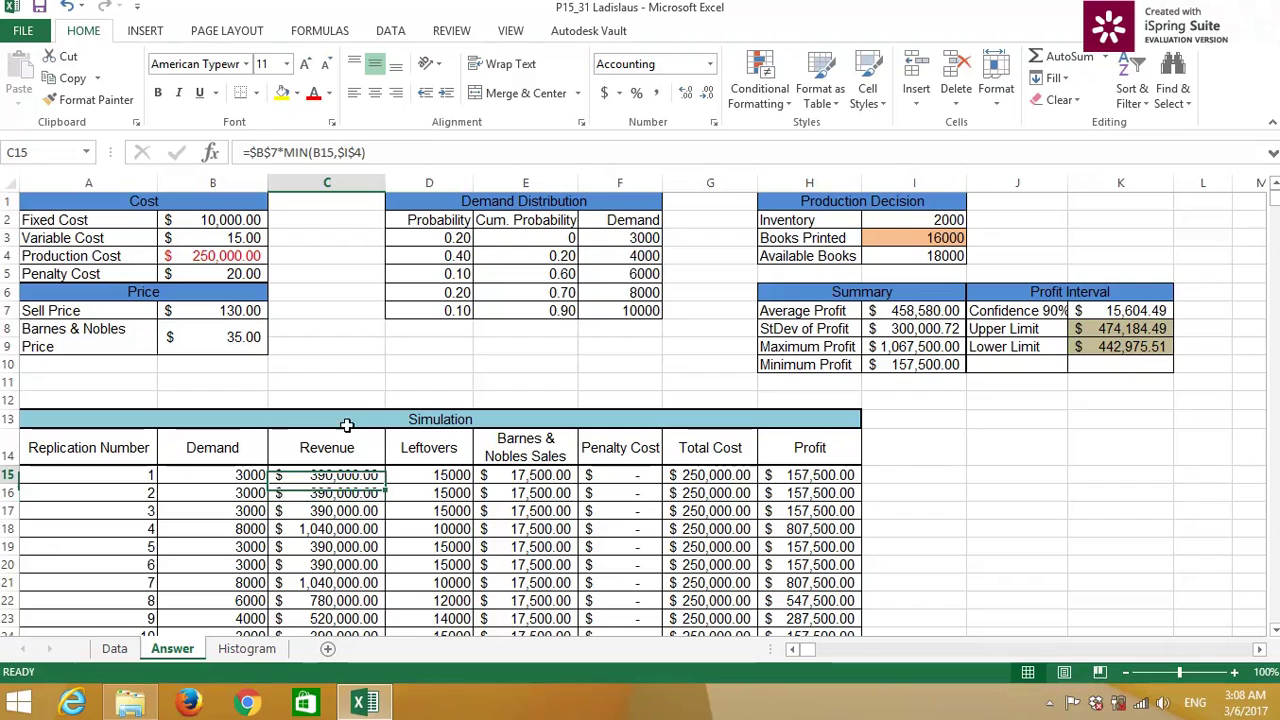
Step: Examine the Leftovers IF formula in D15 and the available books and demand cells it refers to, I4 and B15
left_click(437, 477)
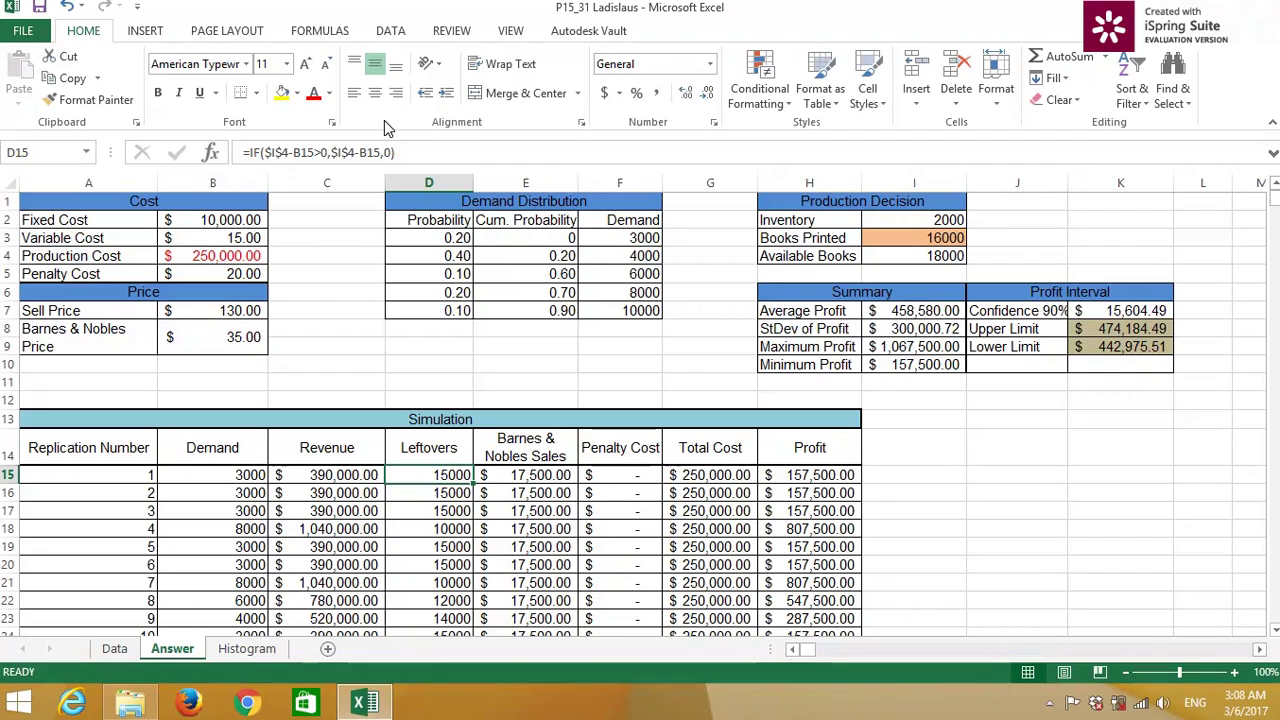
left_click(252, 153)
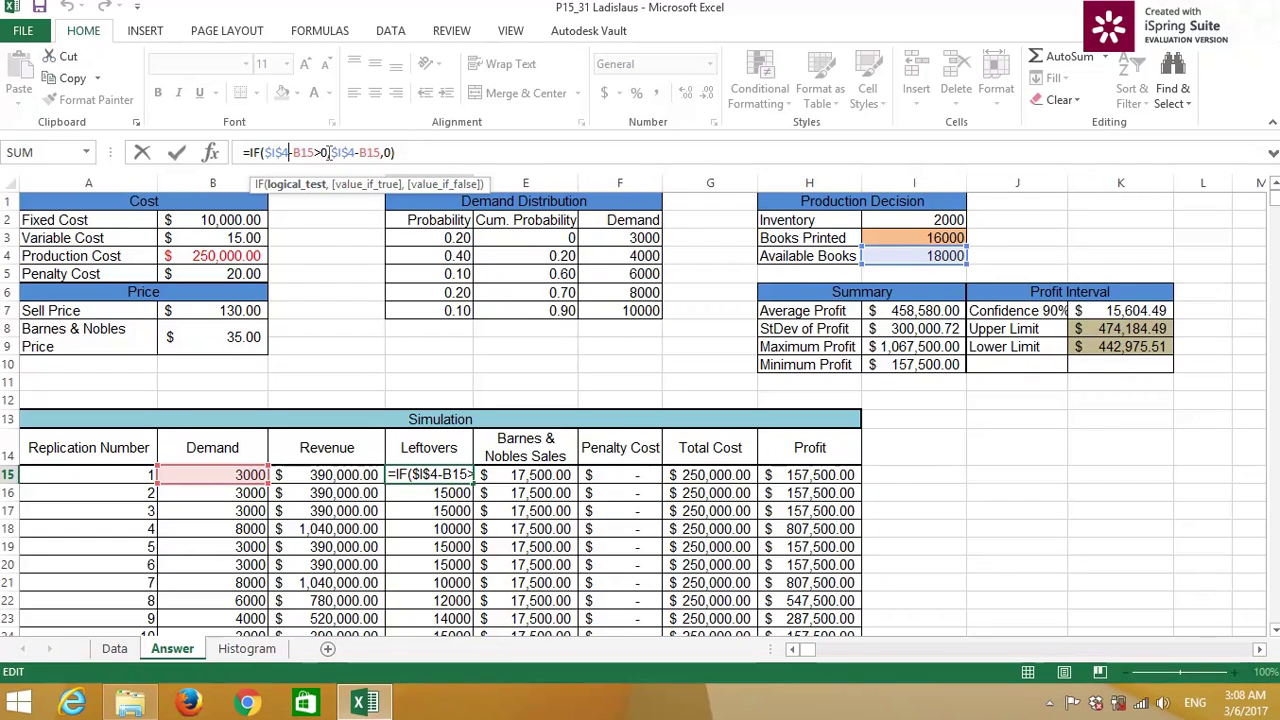
left_click(360, 152)
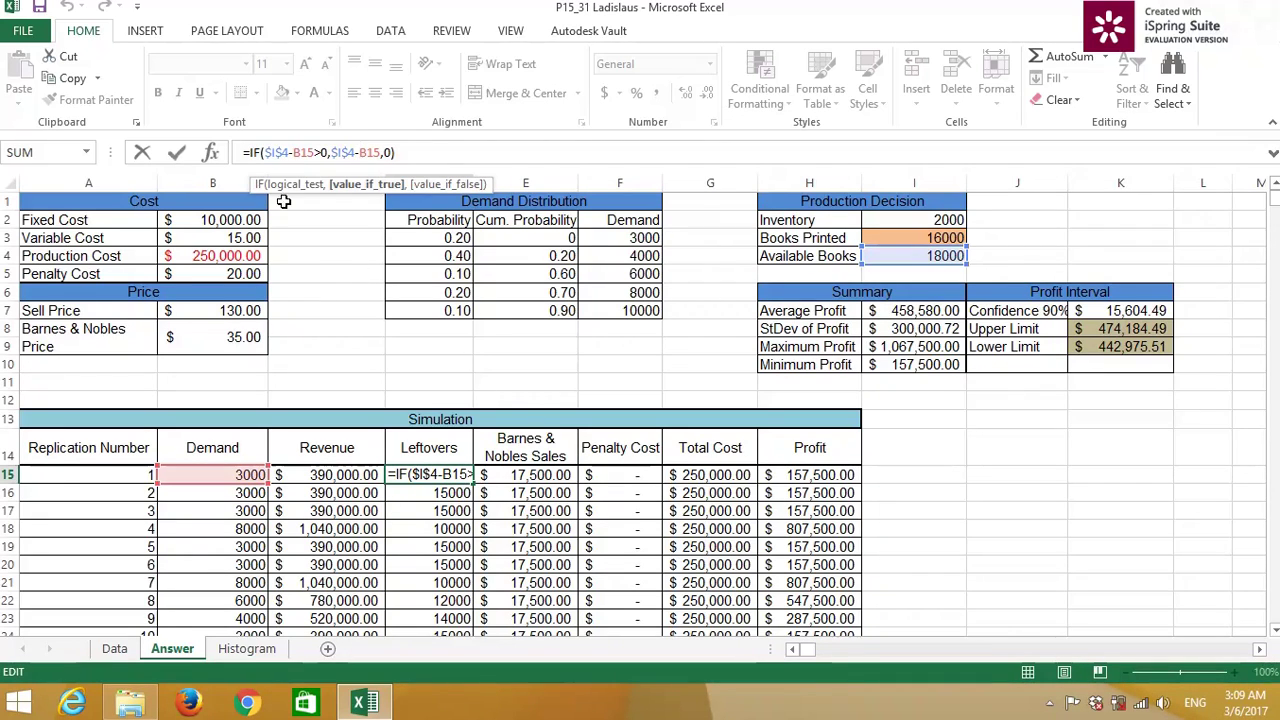
left_click(309, 152)
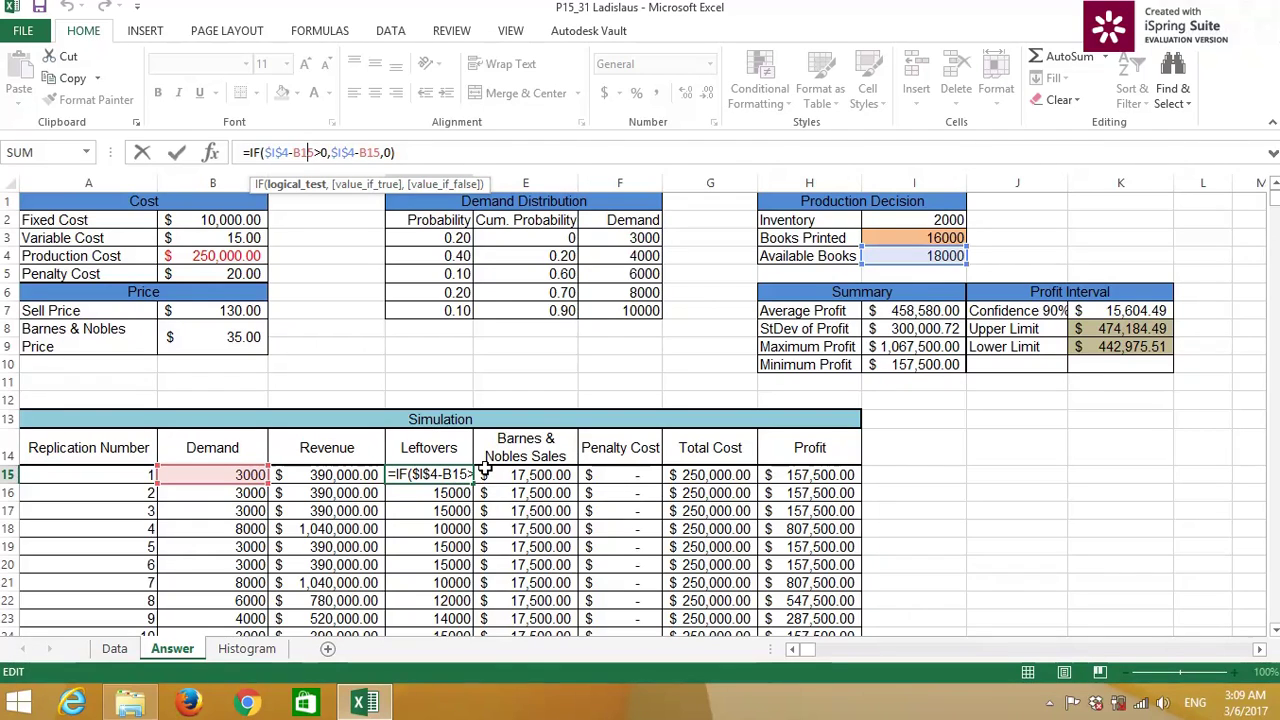
key("Return")
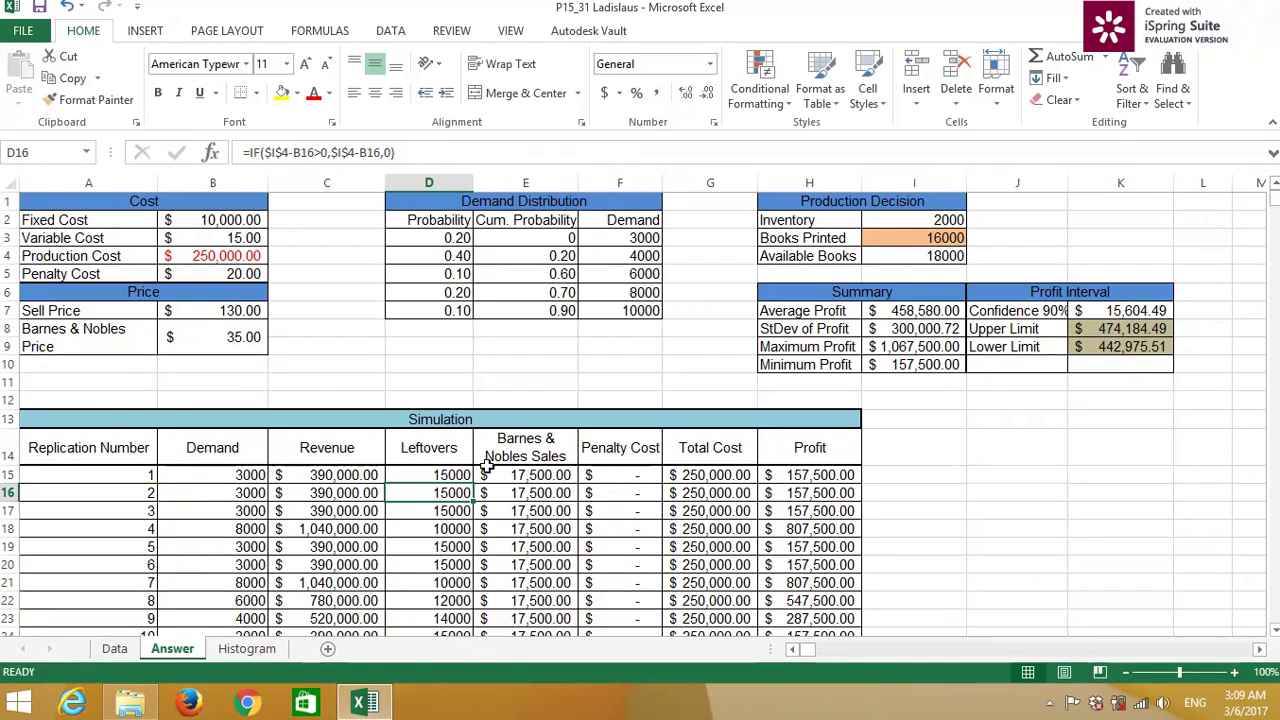
left_click(914, 256)
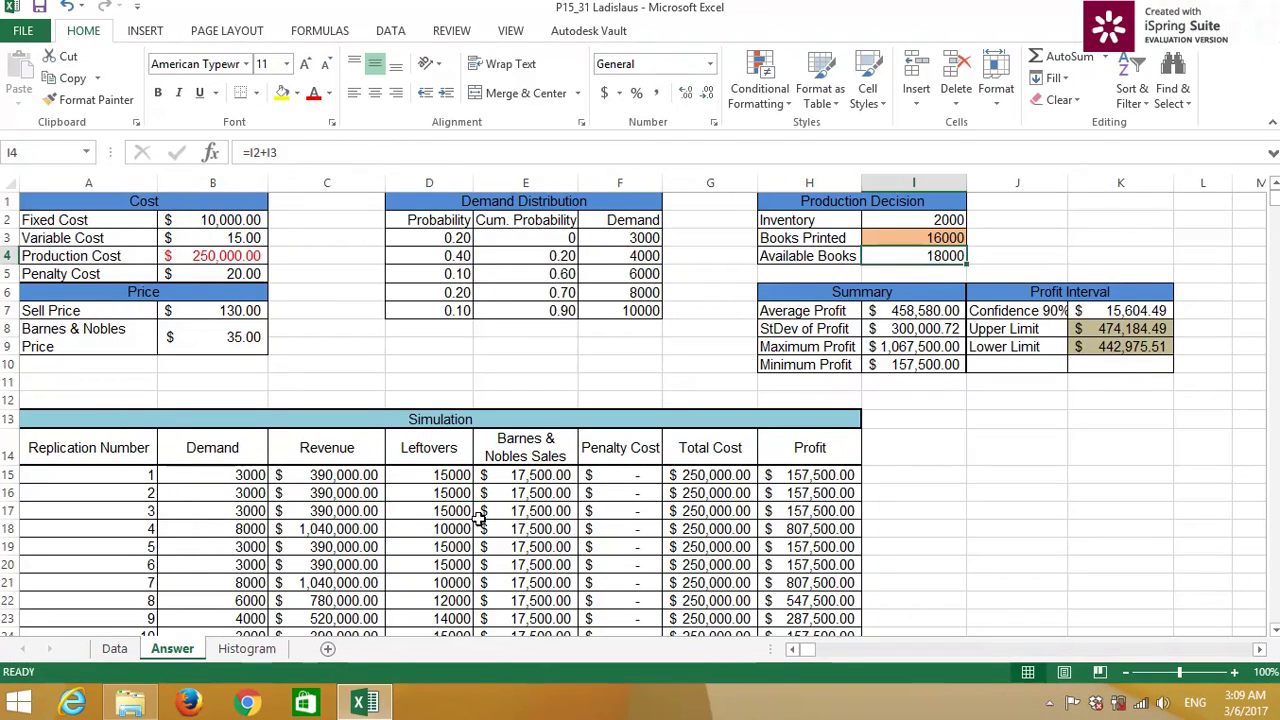
left_click(252, 476)
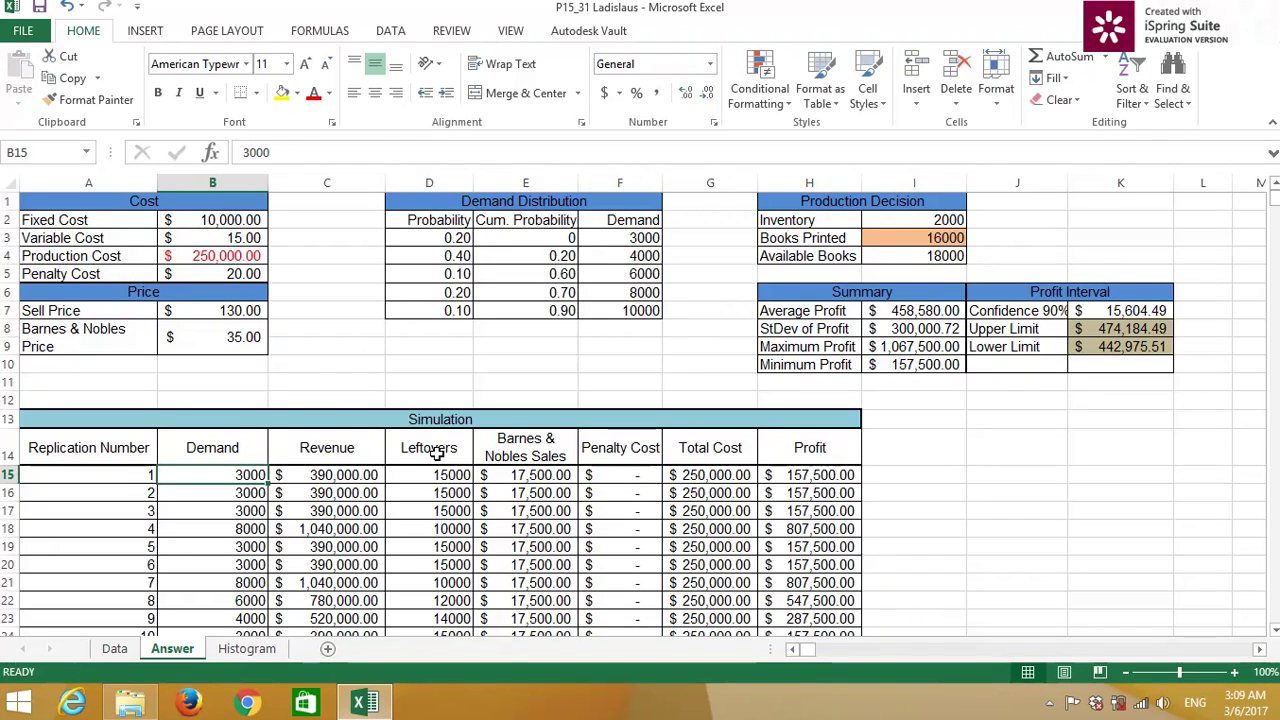
Step: Examine the 500-book condition and the value-if-true part of the Barnes & Nobles Sales formula in E15
left_click(555, 475)
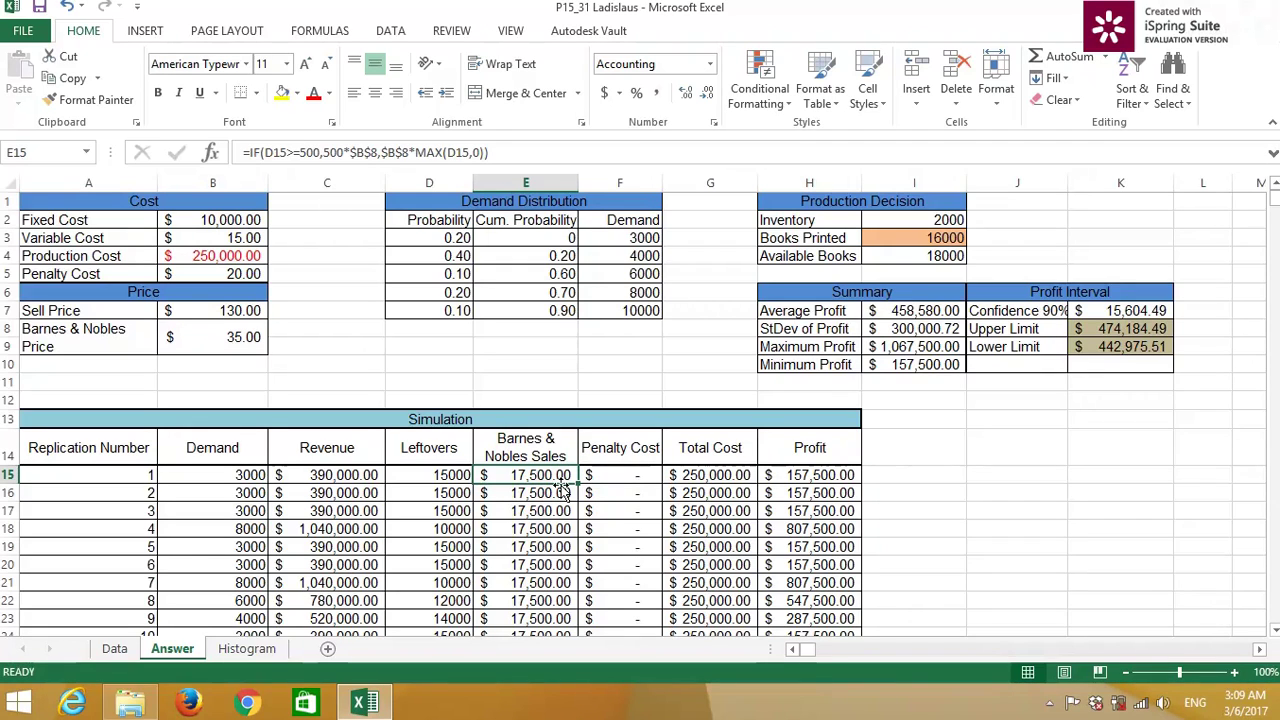
key("ctrl+c")
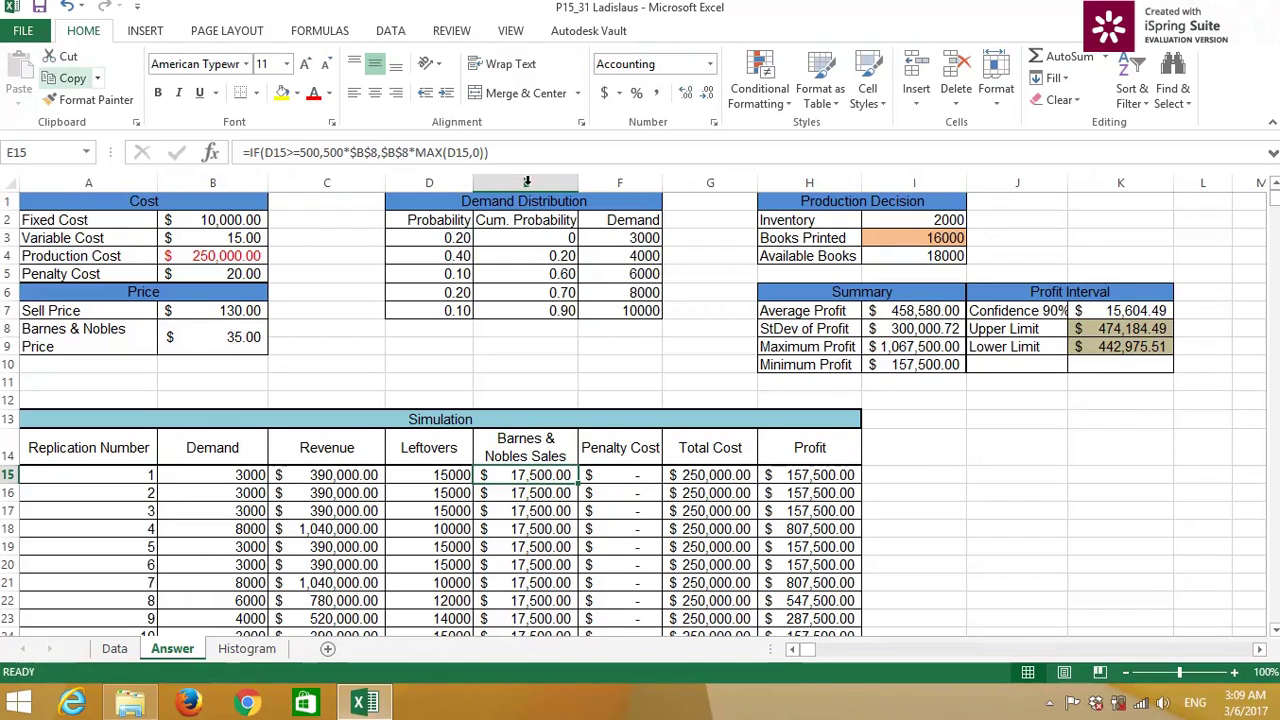
left_click(373, 152)
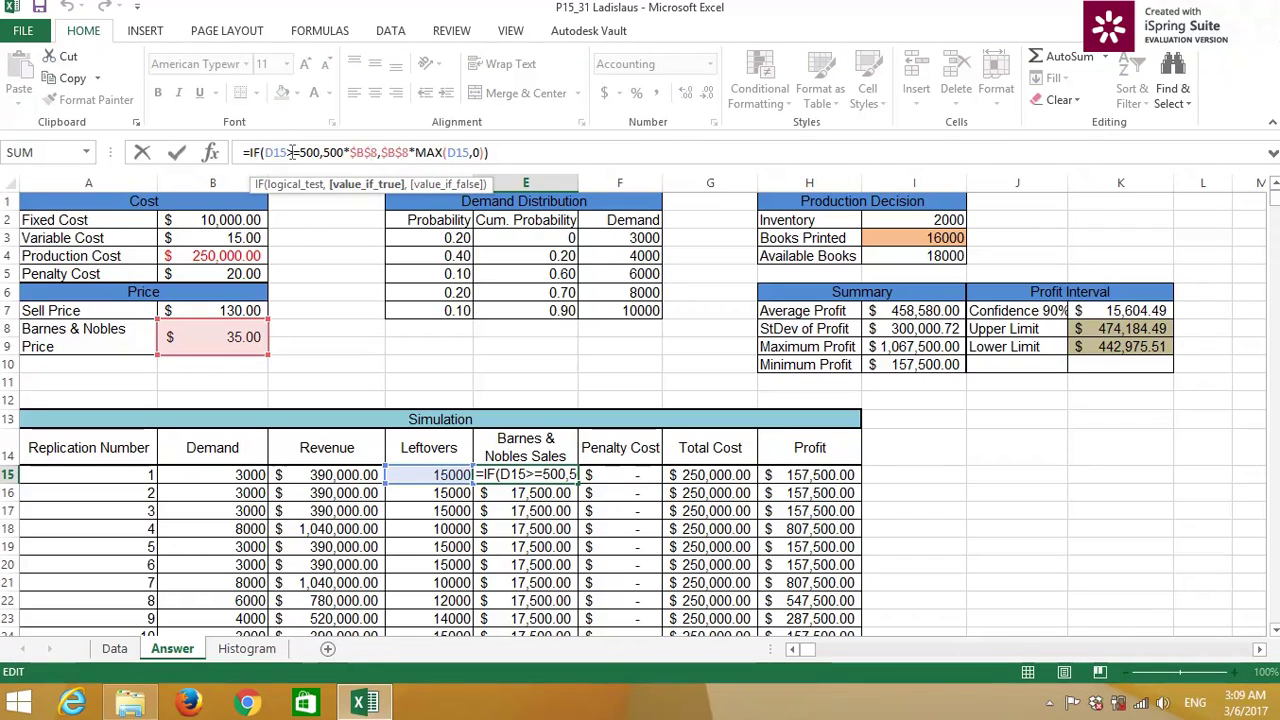
left_click(284, 153)
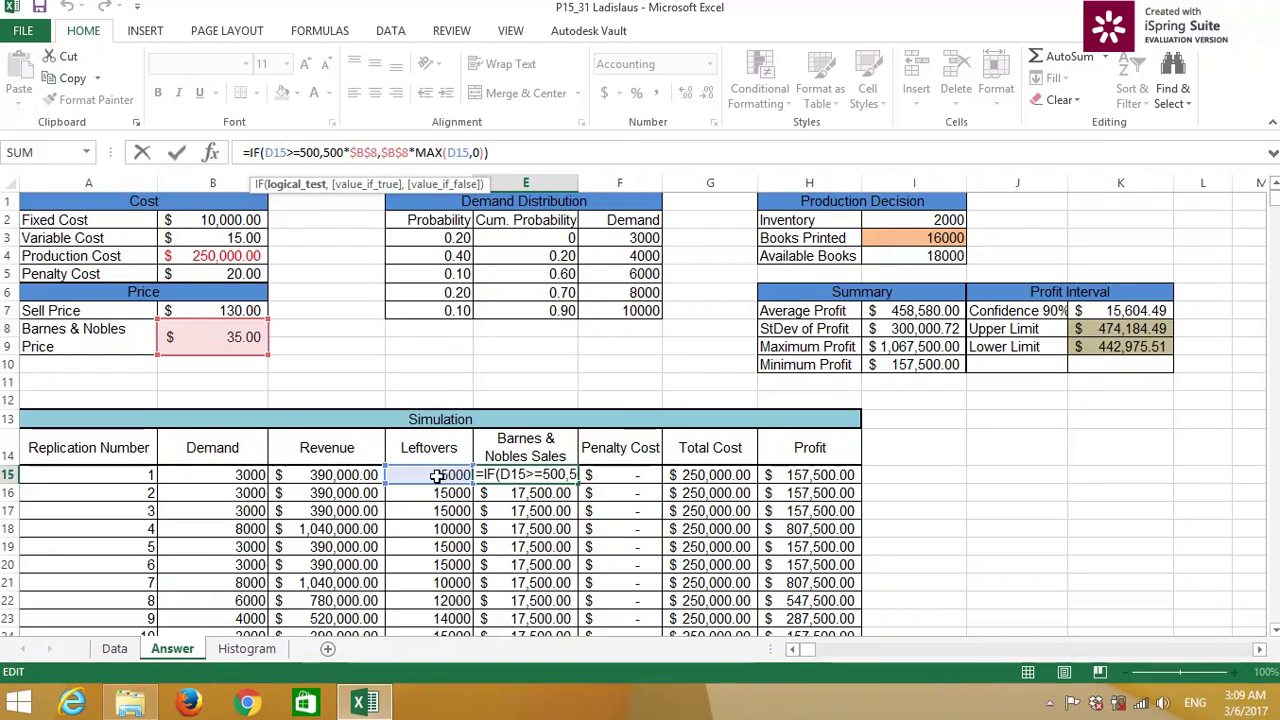
left_click(294, 152)
left_click(344, 152)
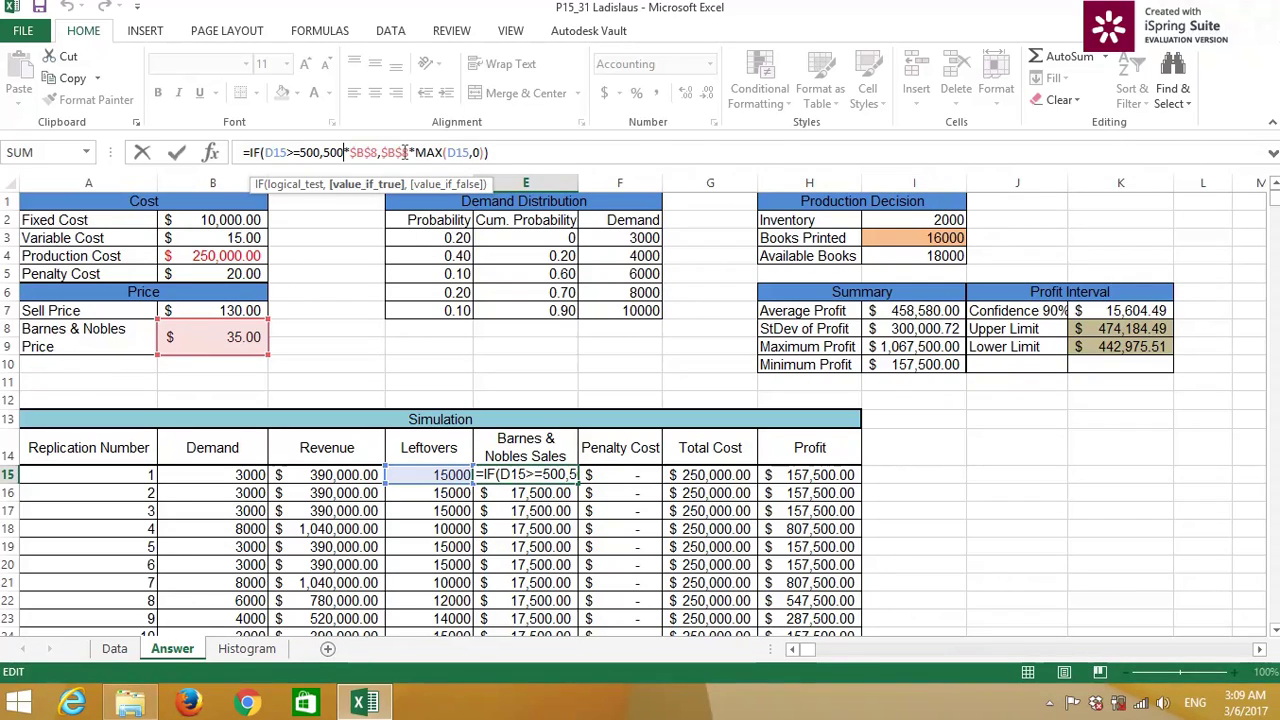
Step: Examine the value-if-false part of the E15 formula, including the MAX arguments D15 and 0, and close the formula
left_click(411, 152)
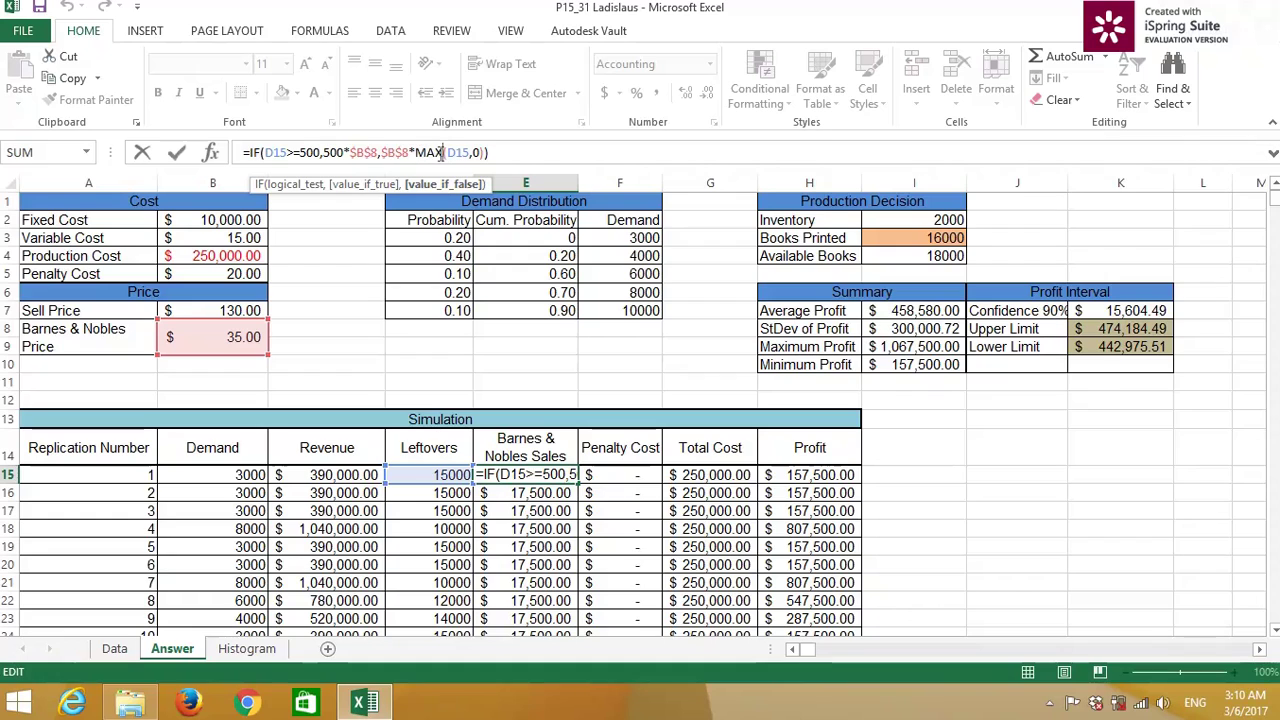
left_click(476, 152)
left_click(465, 152)
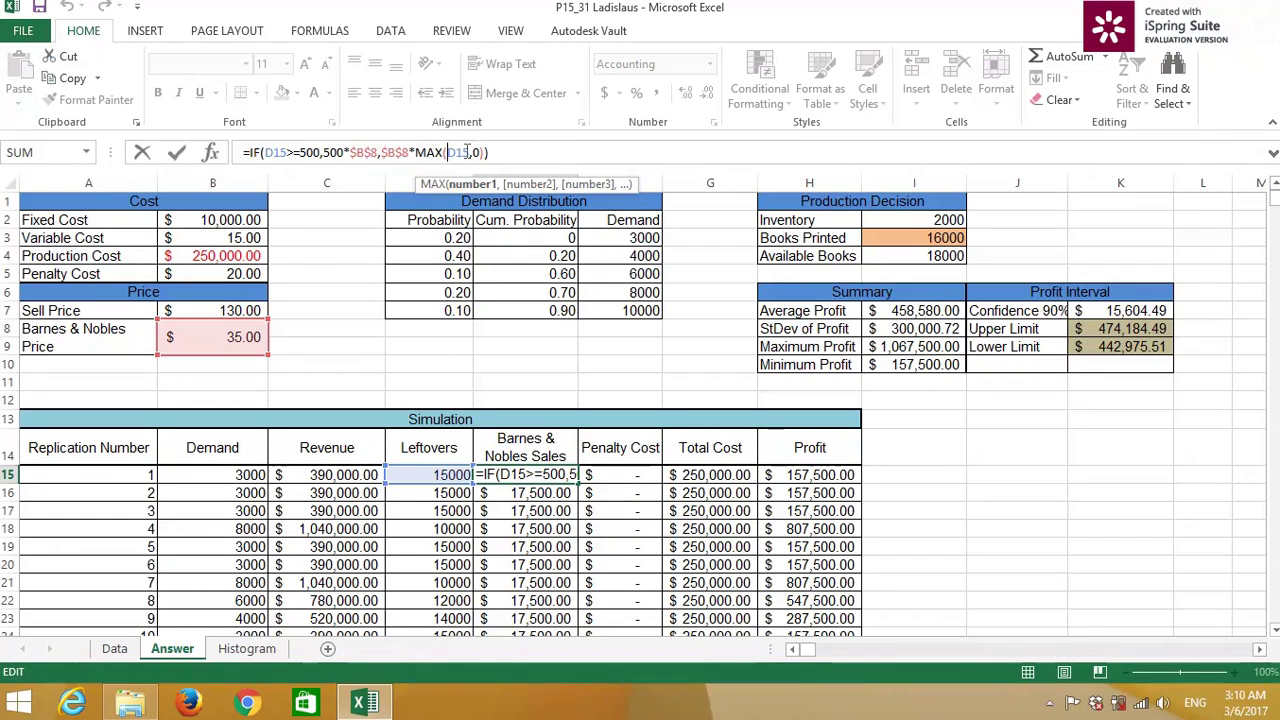
left_click(478, 152)
left_click(462, 153)
left_click(477, 152)
left_click(462, 152)
left_click(477, 152)
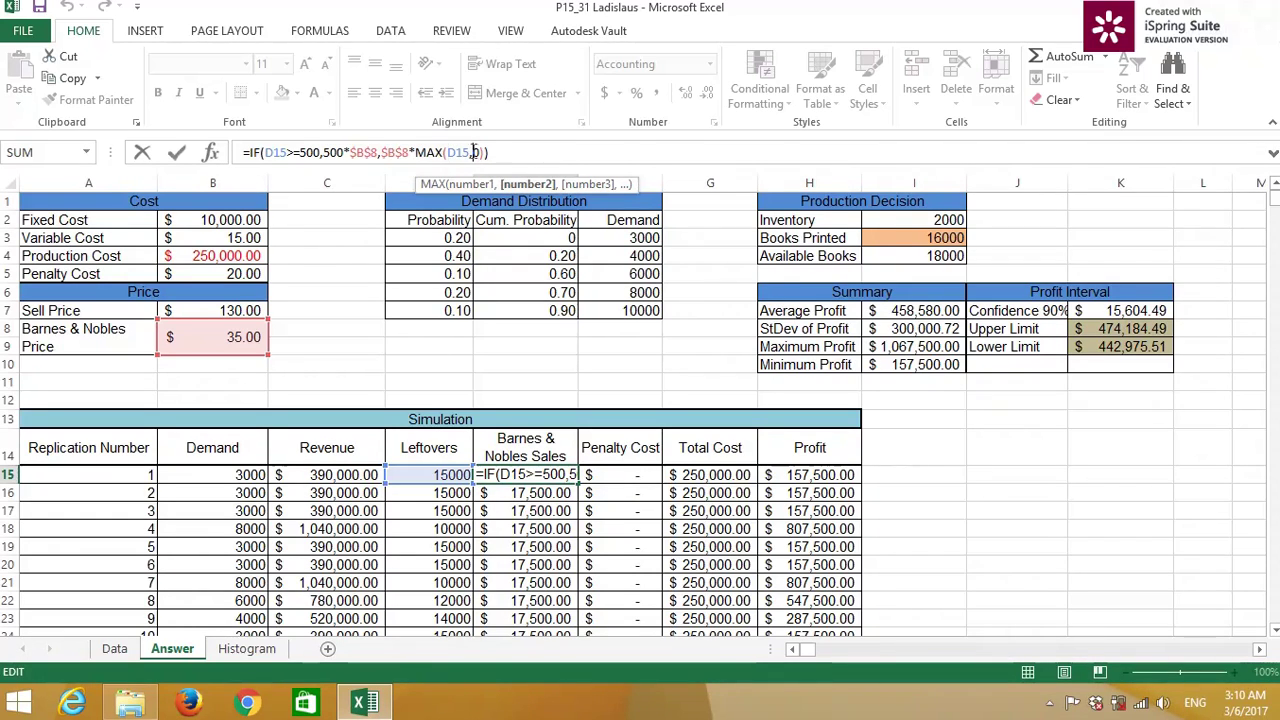
left_click(461, 152)
left_click(481, 152)
key("Return")
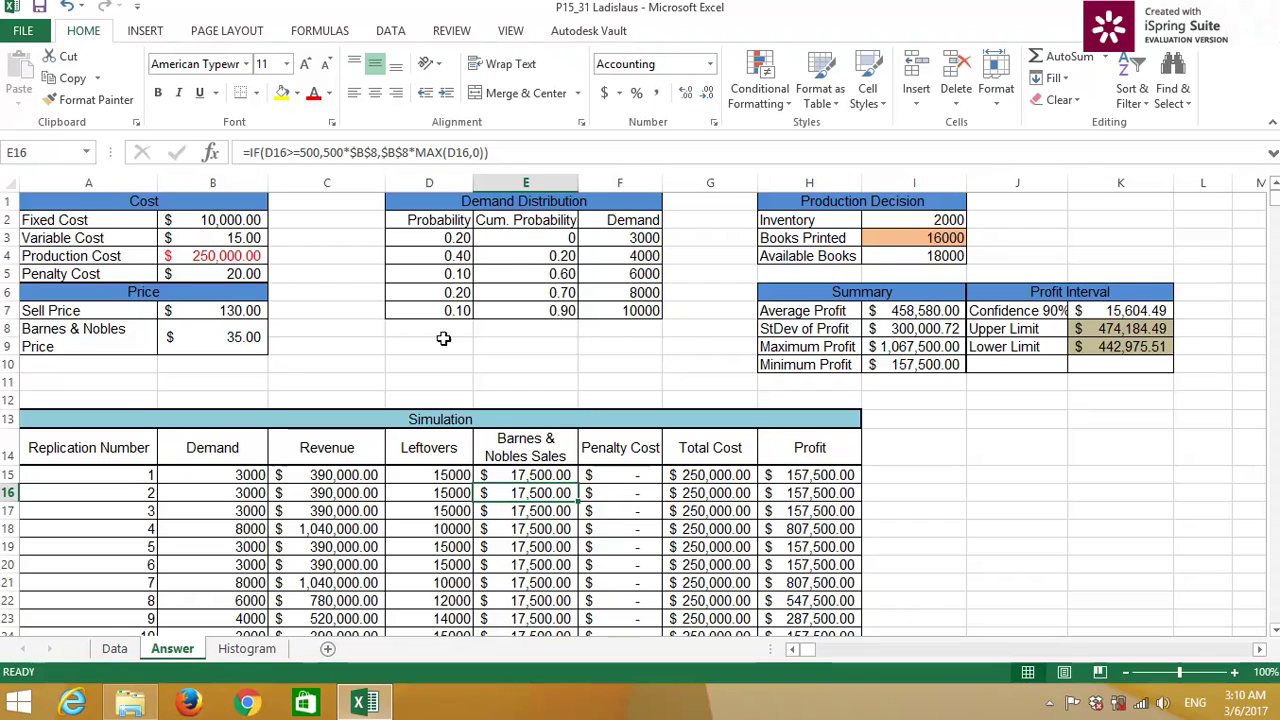
left_click(418, 155)
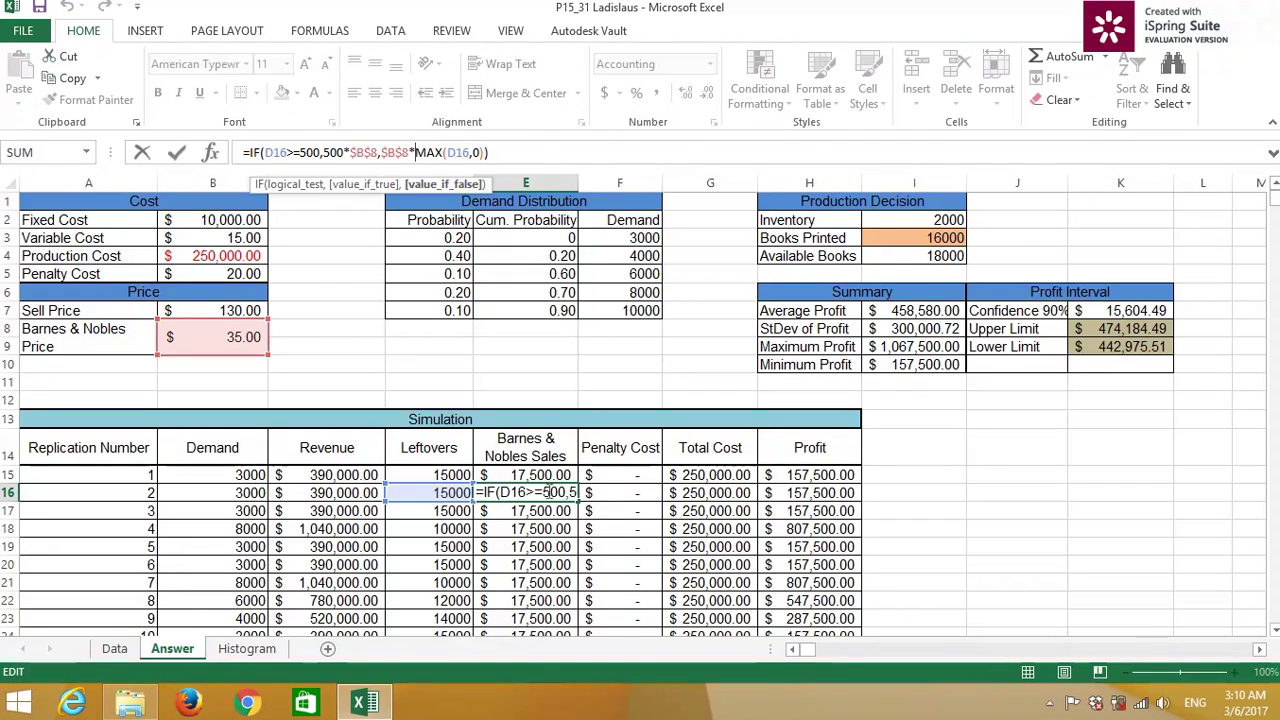
left_click(543, 476)
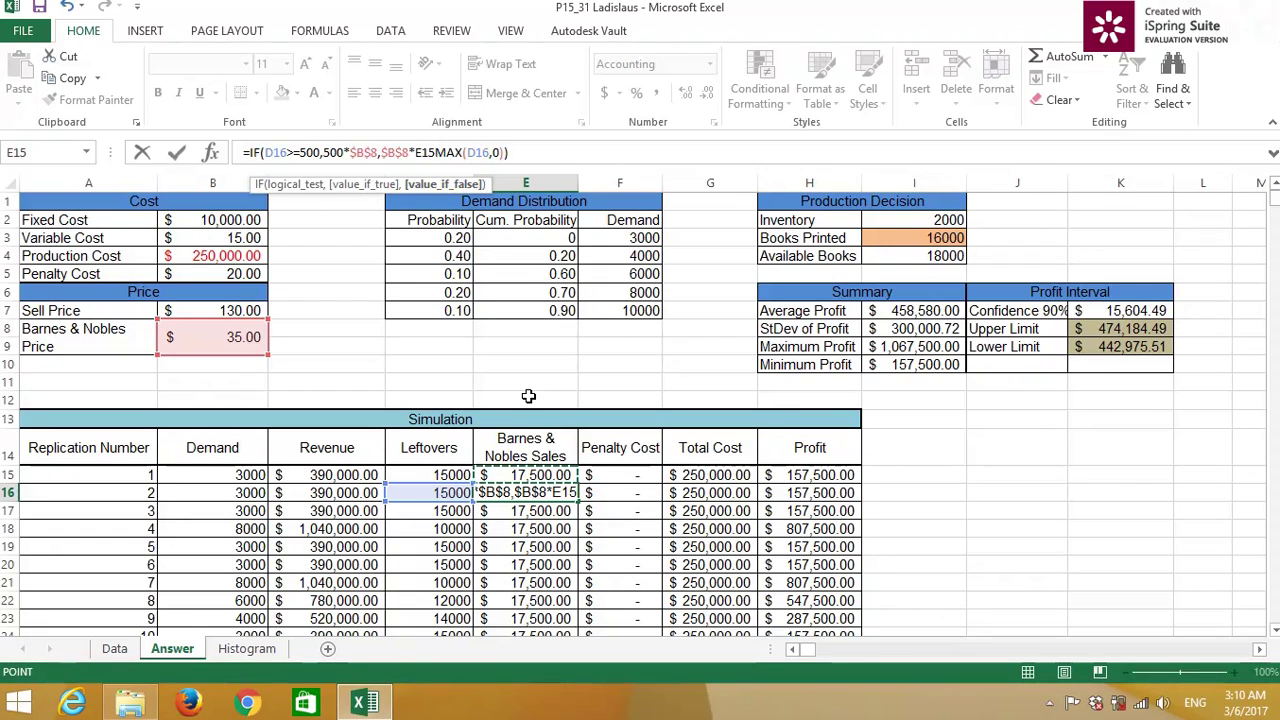
key("BackSpace")
key("BackSpace")
key("BackSpace")
key("Return")
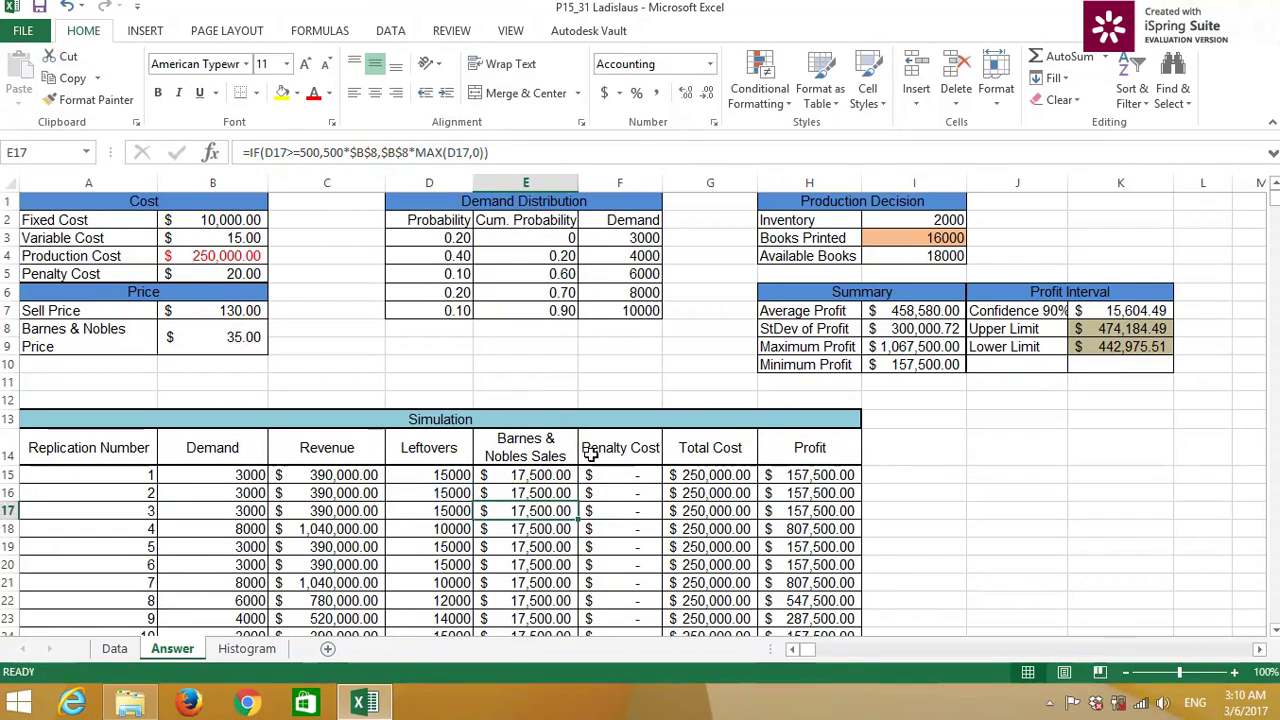
Step: Examine the Penalty Cost formula in F15, covering the penalty cost in B5 and the MIN of available books minus demand and 0
left_click(567, 474)
key("Right")
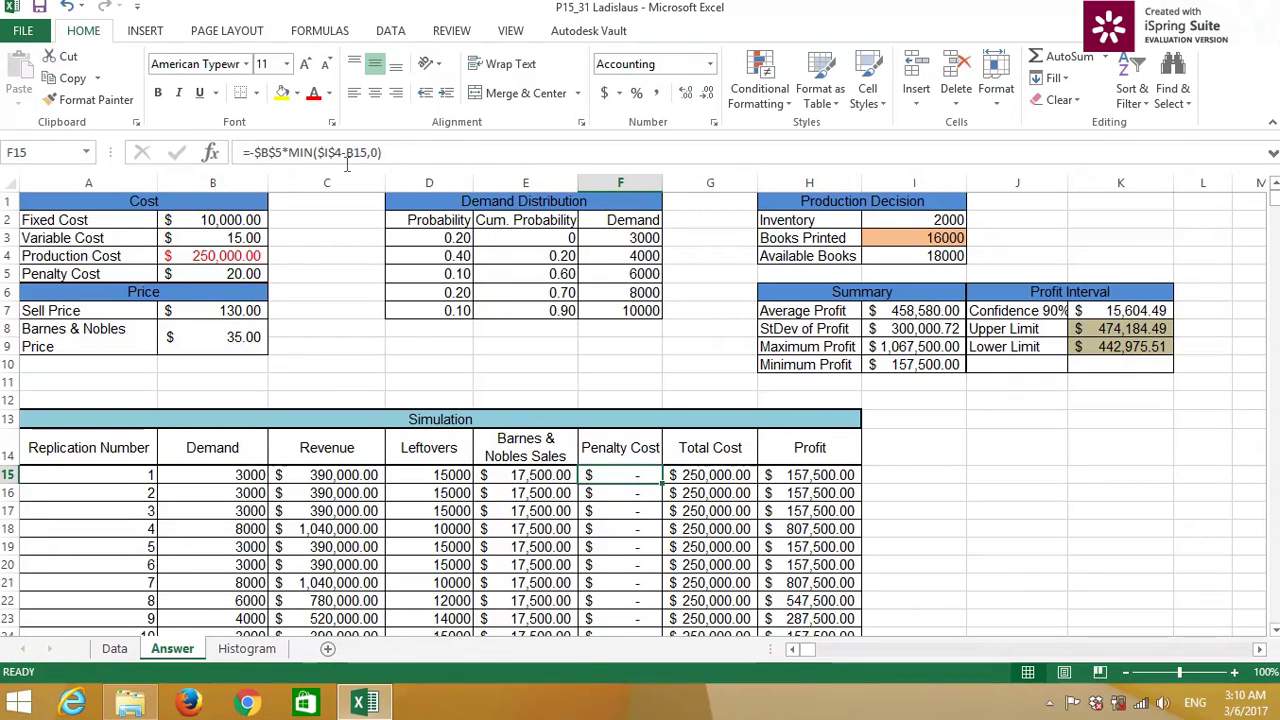
left_click(266, 152)
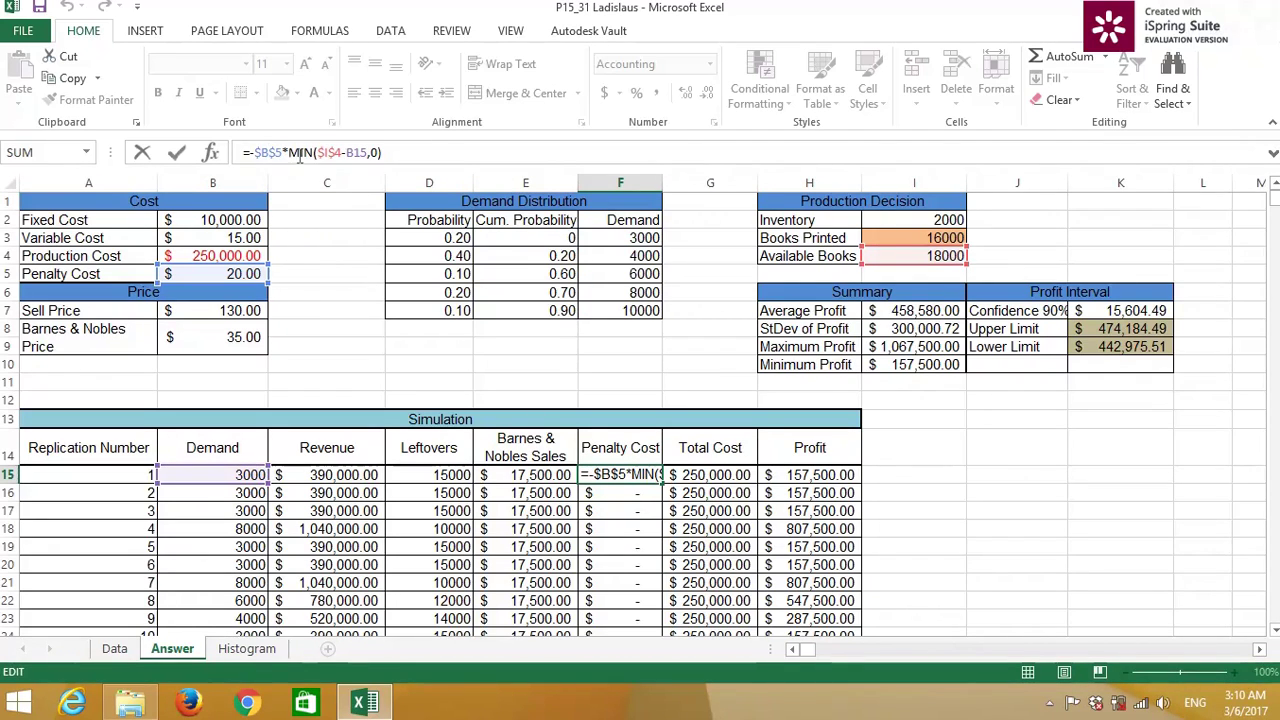
left_click(336, 152)
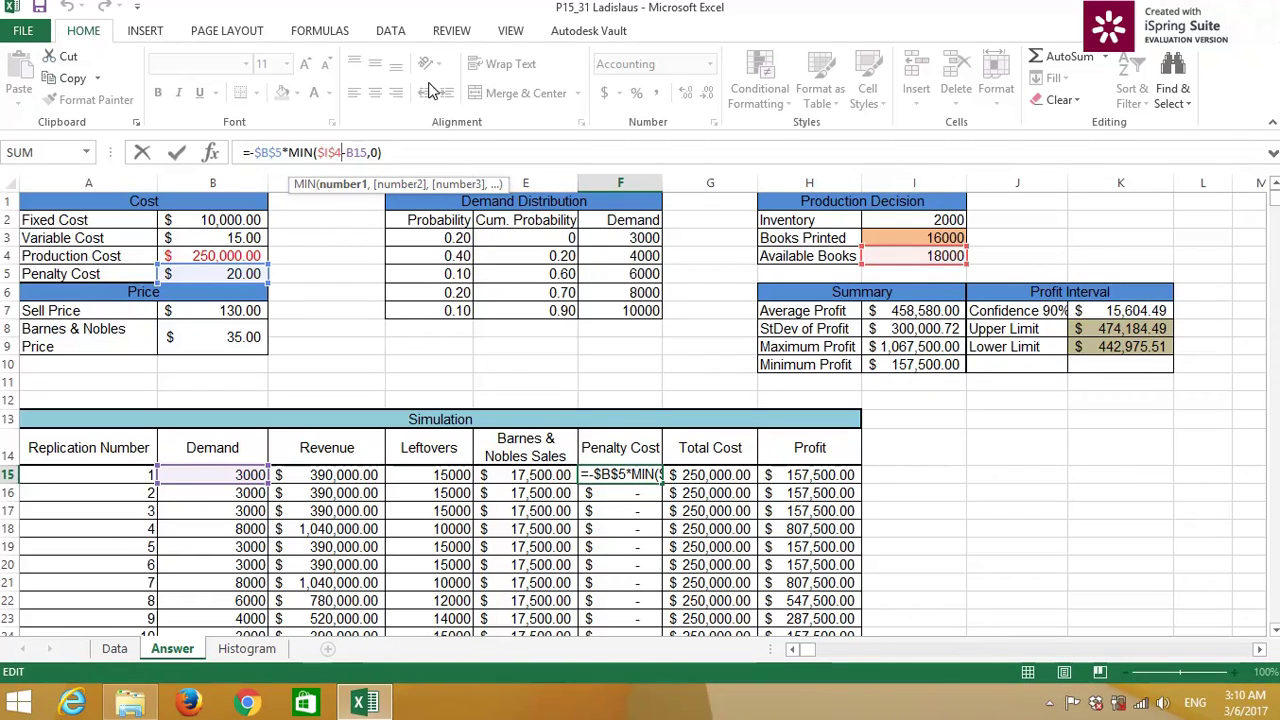
left_click(378, 153)
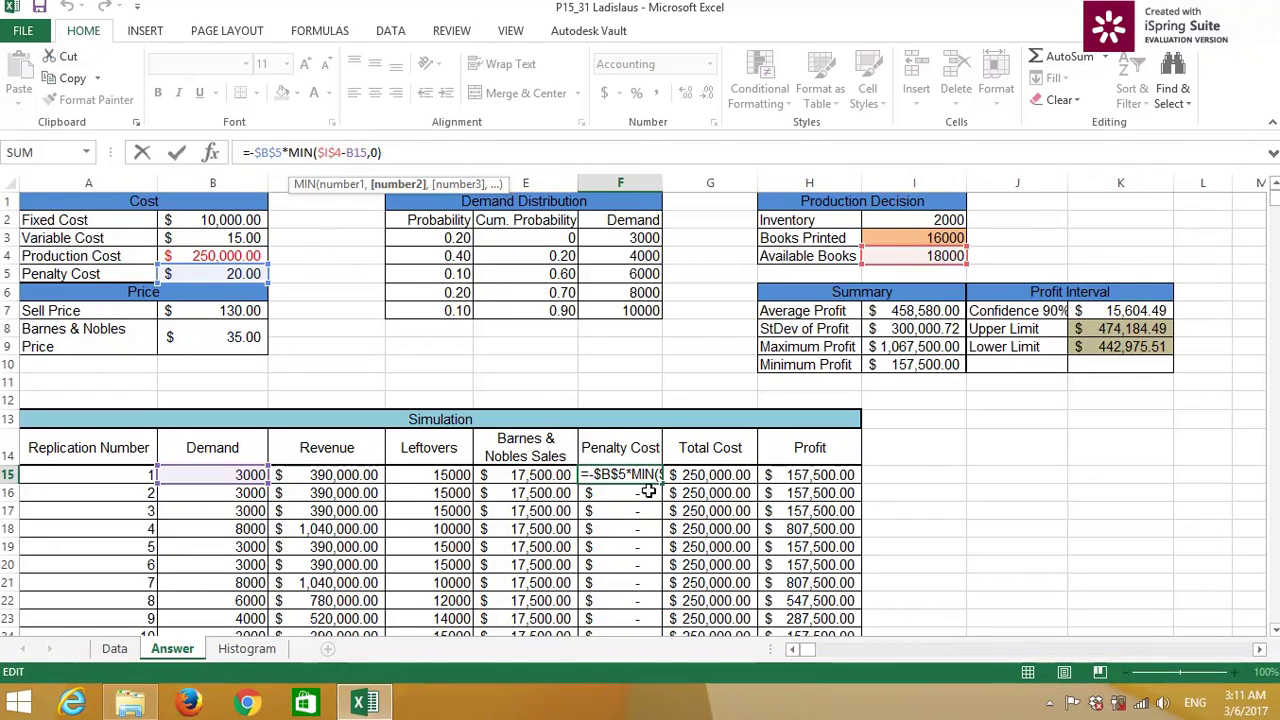
key("Return")
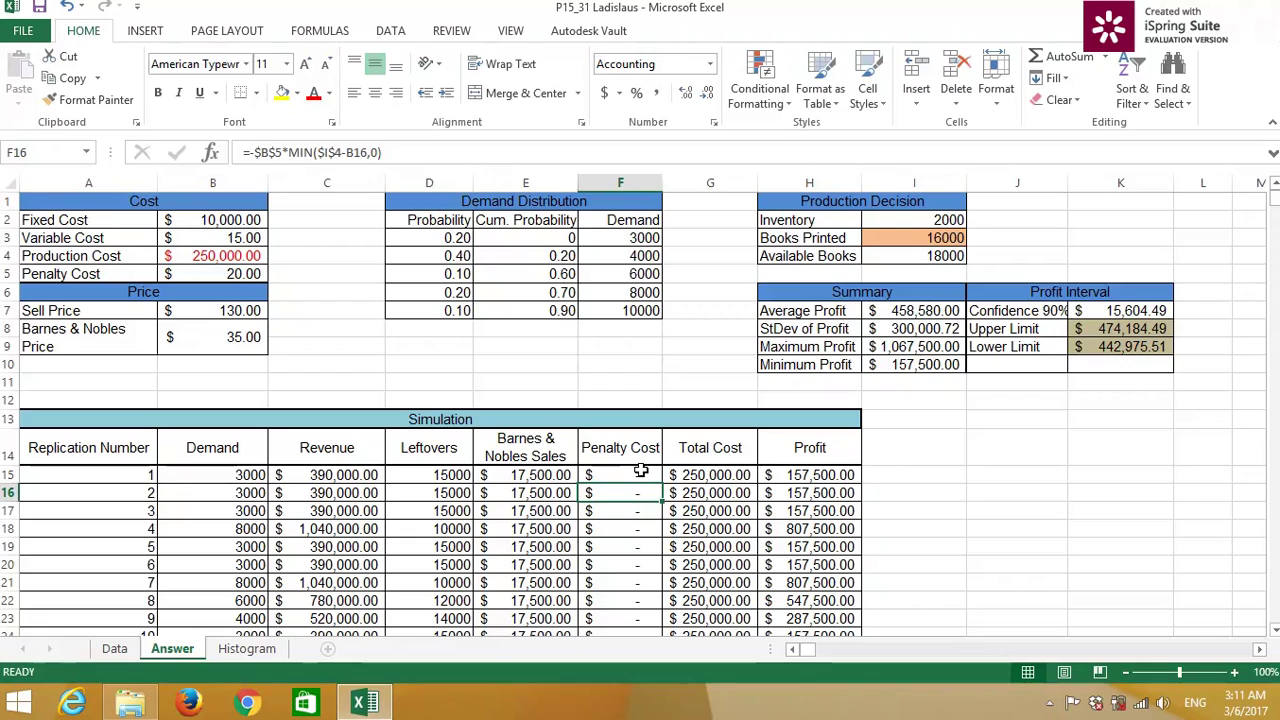
Step: Examine the Total Cost formula in G15, which adds the penalty cost in F15 to the production cost in B4
left_click(640, 470)
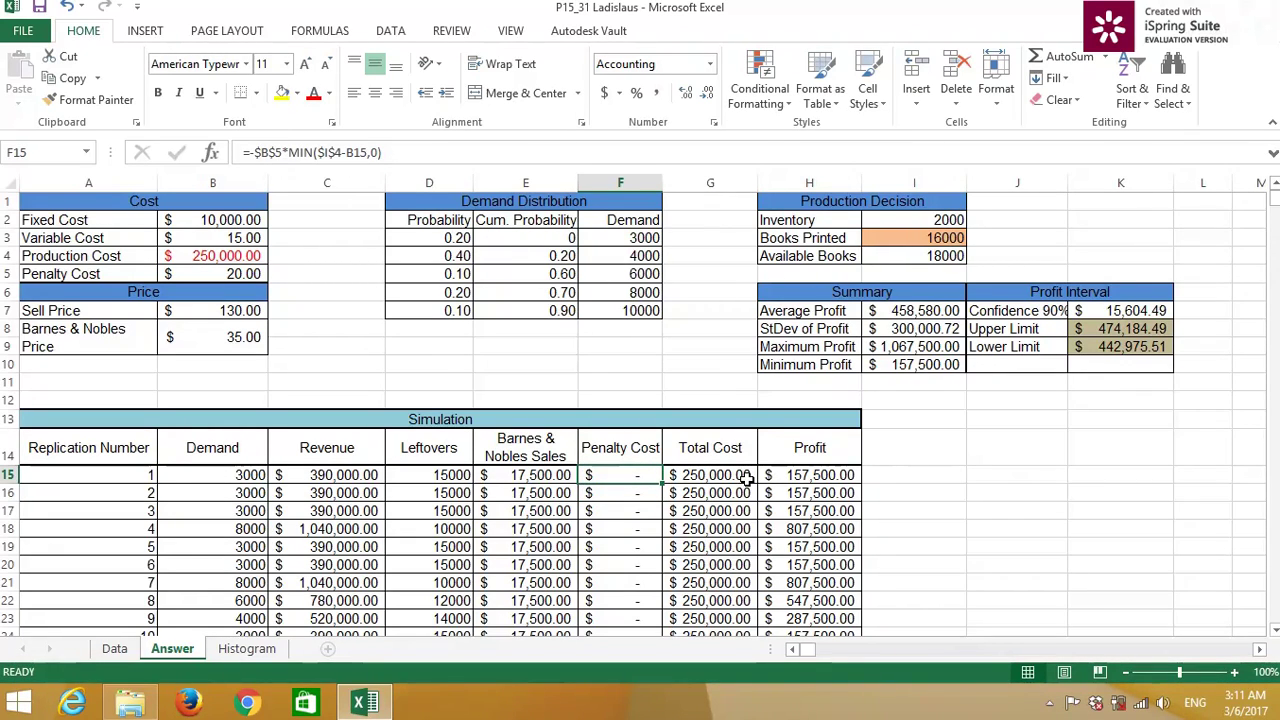
left_click(747, 478)
left_click(296, 153)
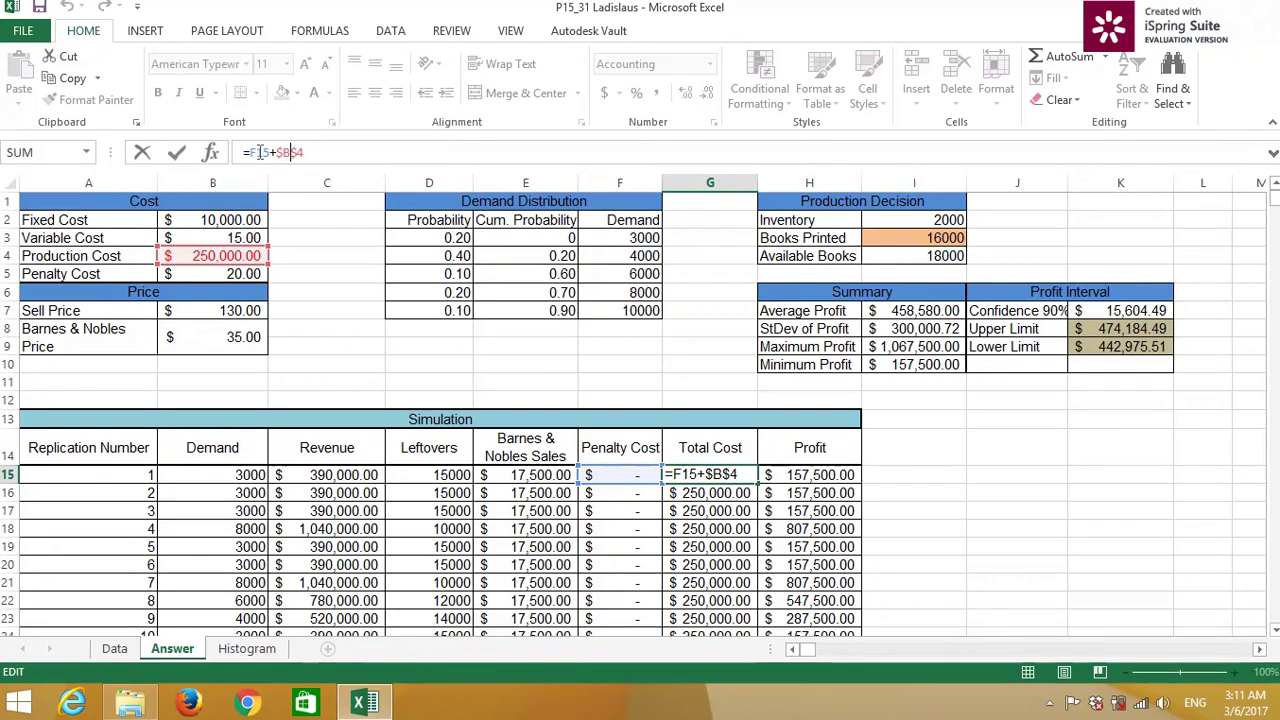
left_click(253, 152)
key("Return")
Step: Examine the Production Cost formula in B4 and the fixed cost, variable cost and books printed cells it refers to
left_click(254, 256)
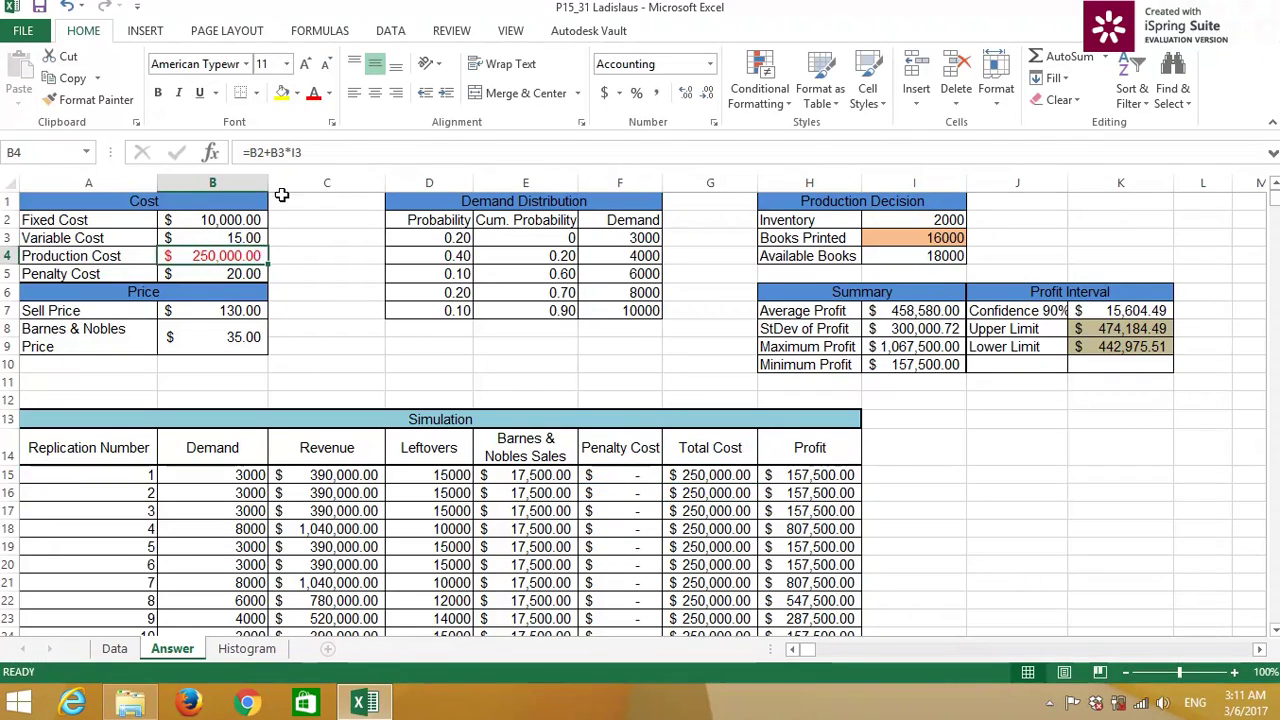
double_click(170, 255)
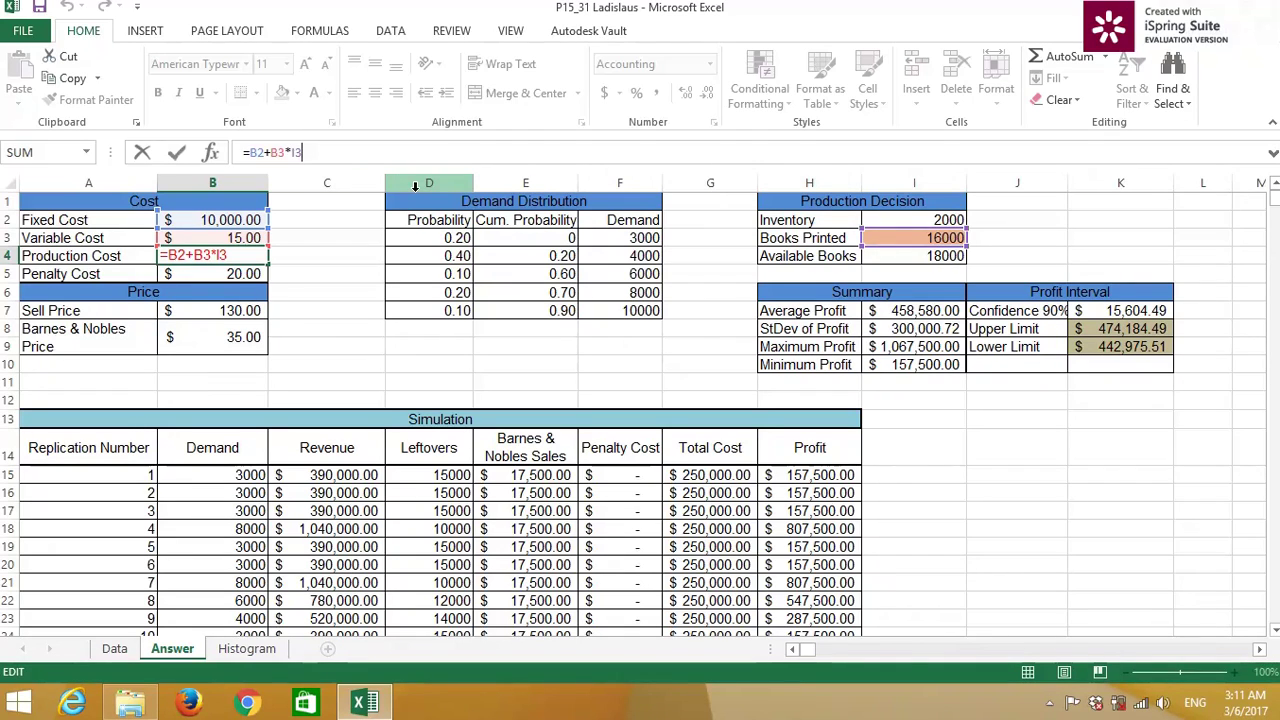
key("Return")
Step: Examine the Profit formula in H15, covering its revenue, Barnes & Nobles sales and total cost references
left_click(820, 476)
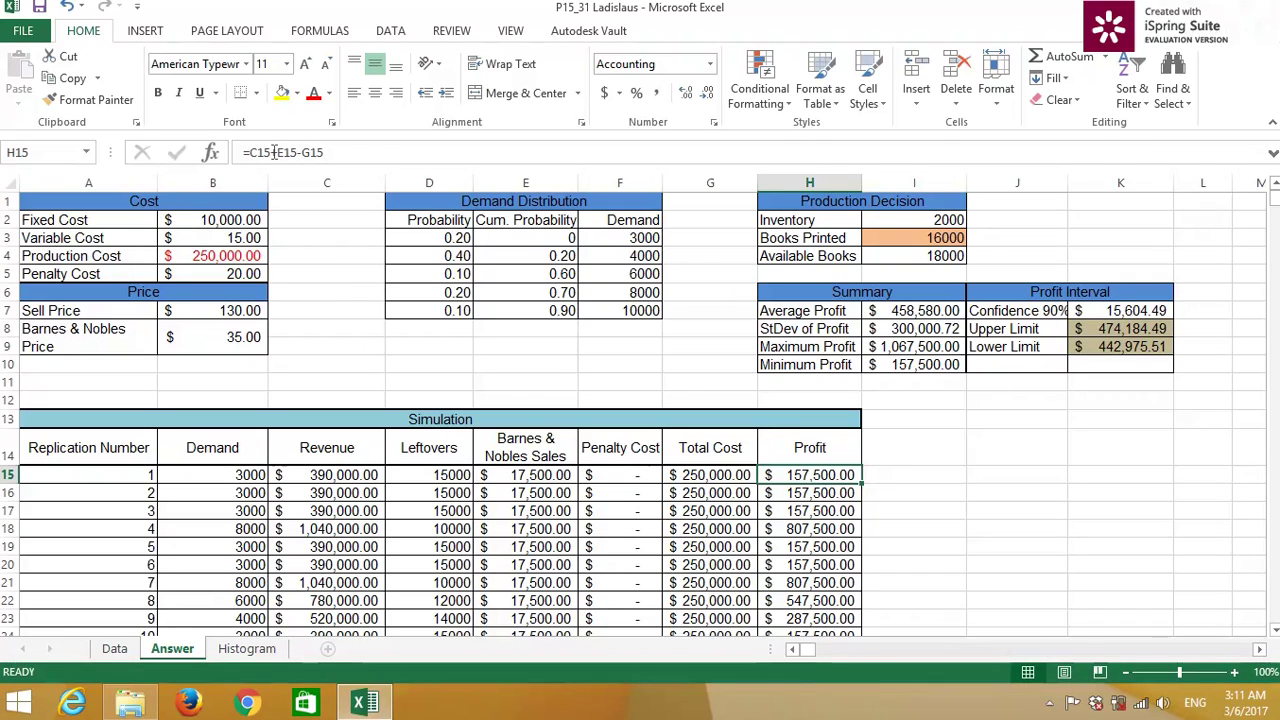
left_click(268, 154)
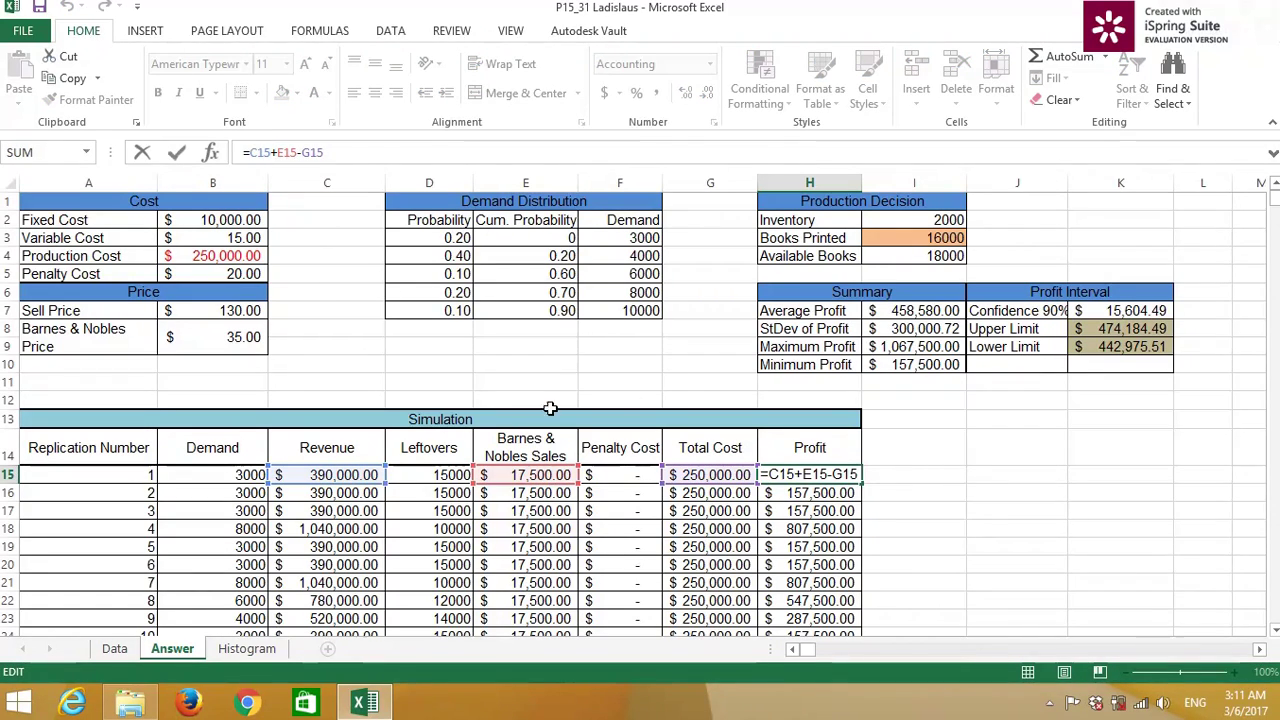
left_click(303, 152)
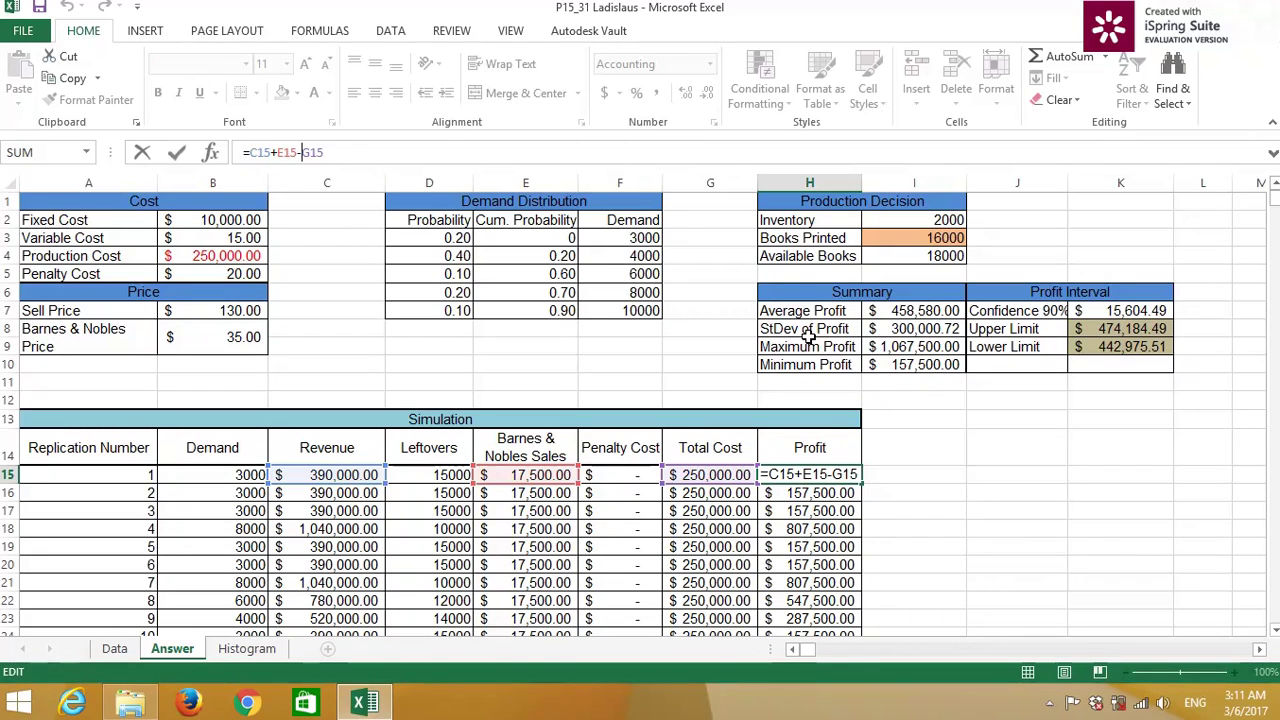
key("Return")
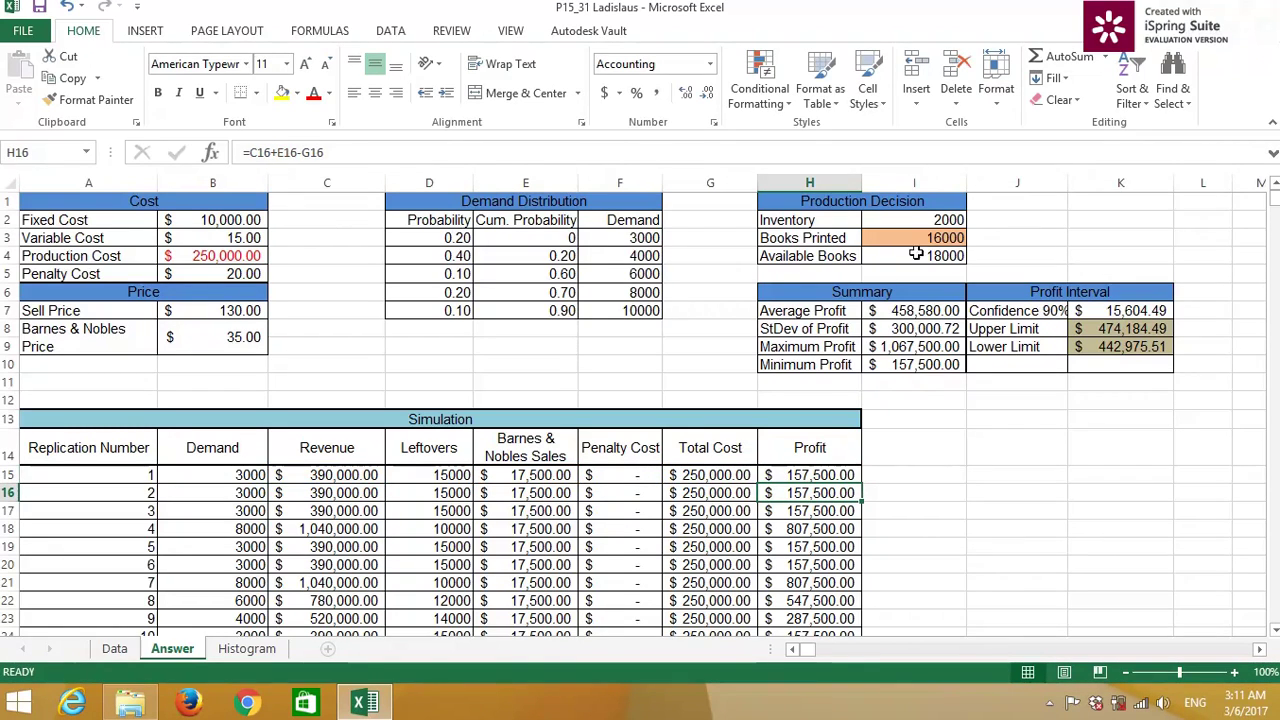
Step: Enter 2000 in C11 and 16000 in E11 as temporary notes about the number of books printed
left_click(912, 238)
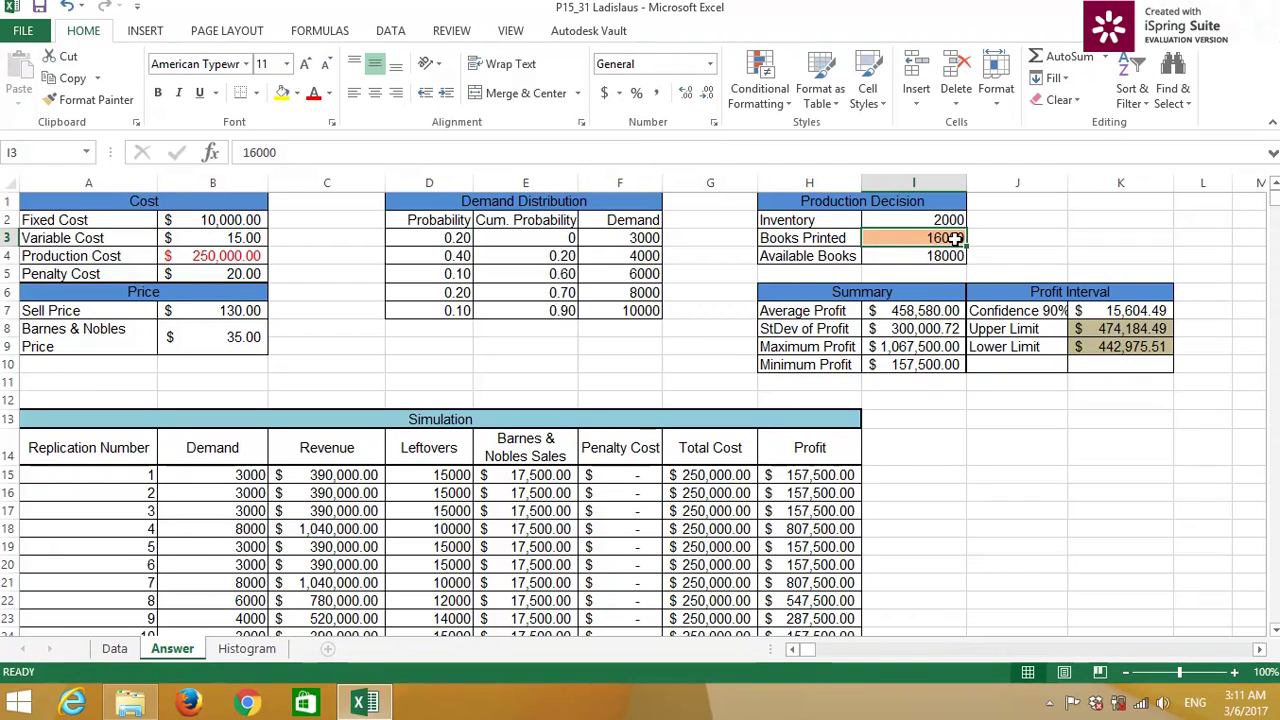
left_click(298, 381)
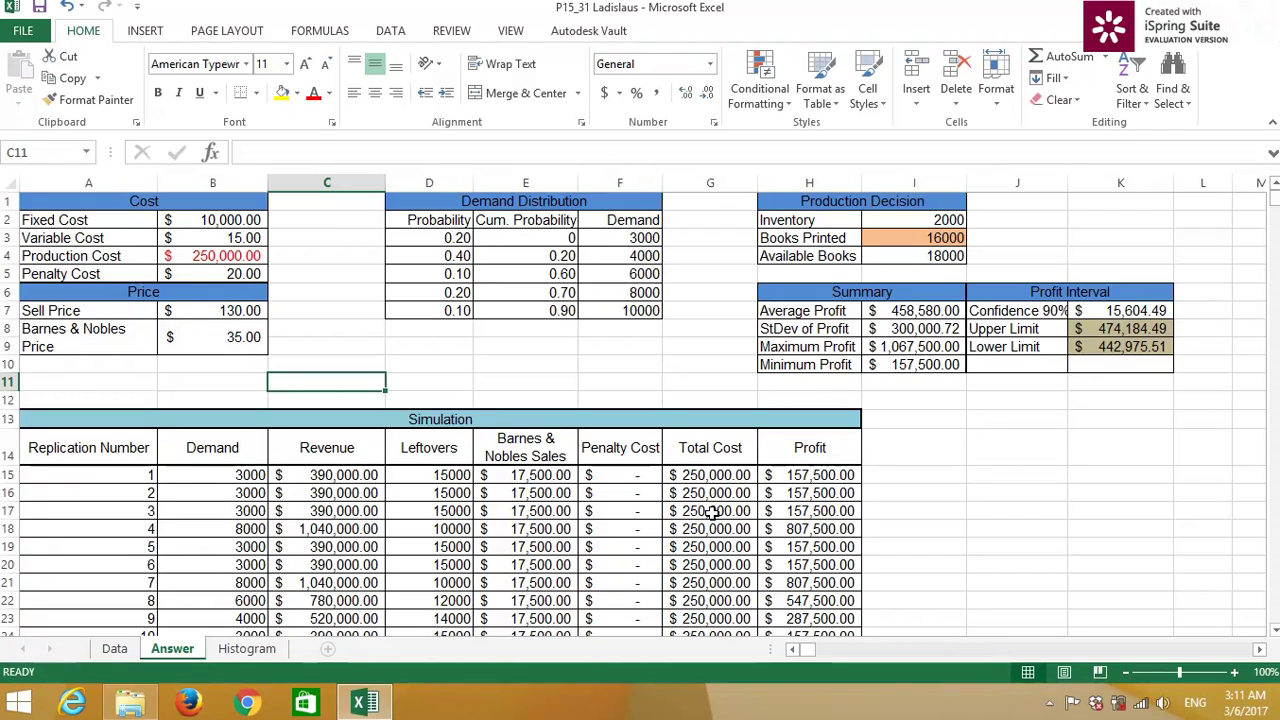
type("2000")
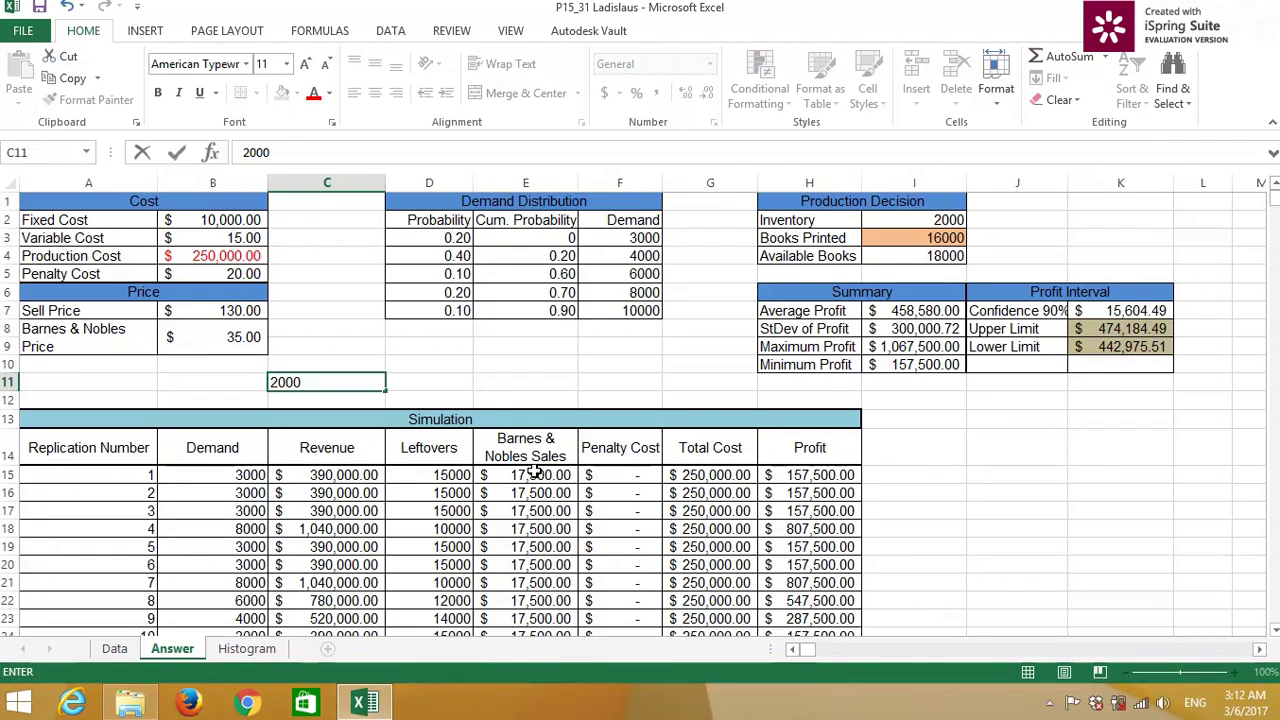
left_click(503, 378)
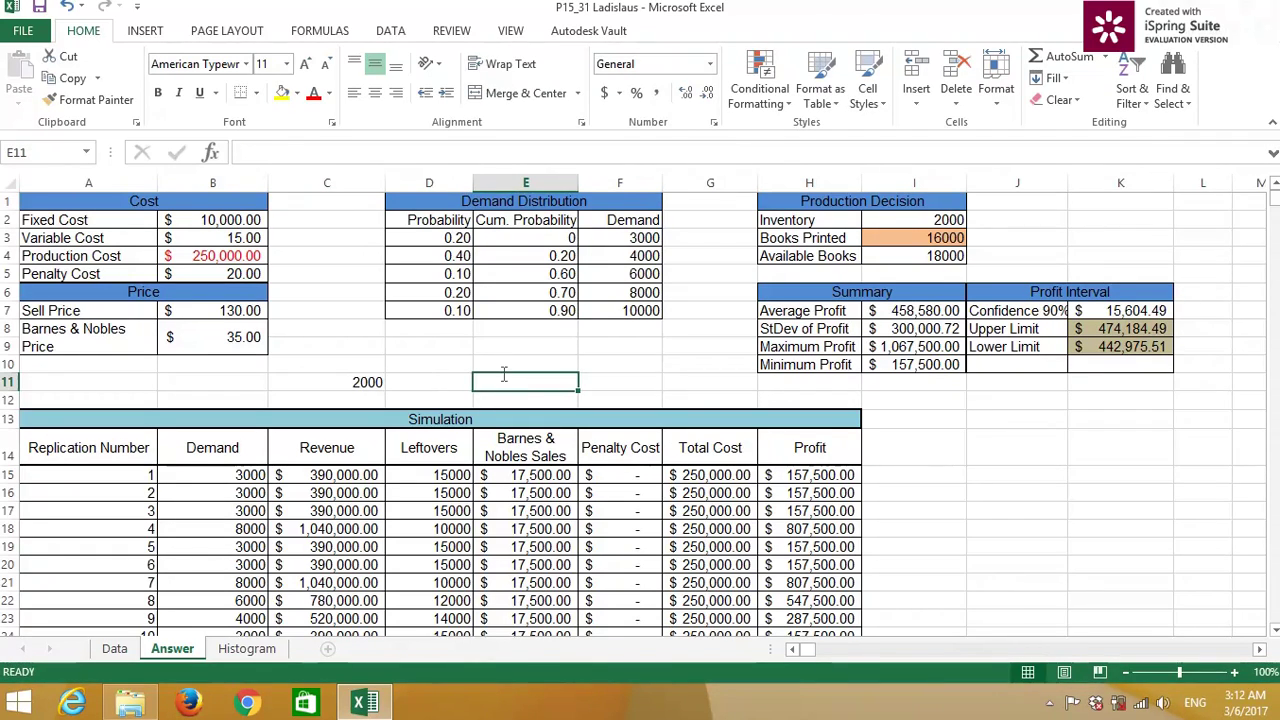
type("16000")
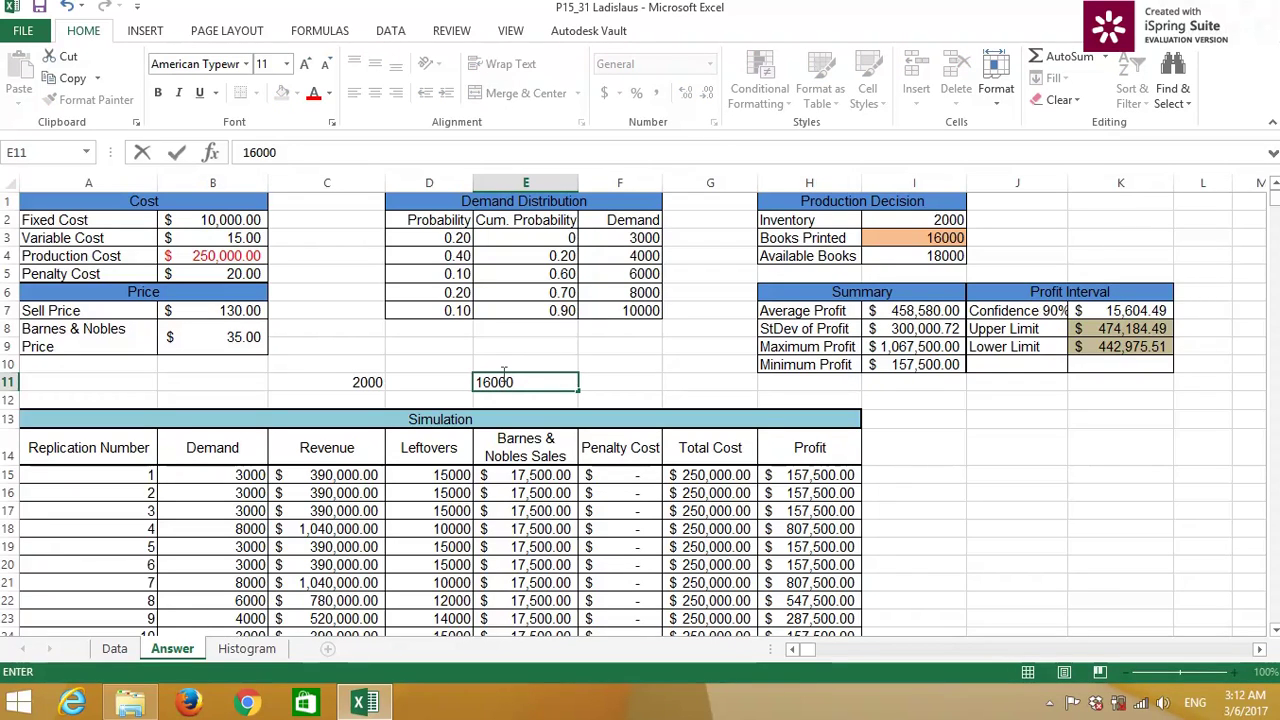
left_click(417, 384)
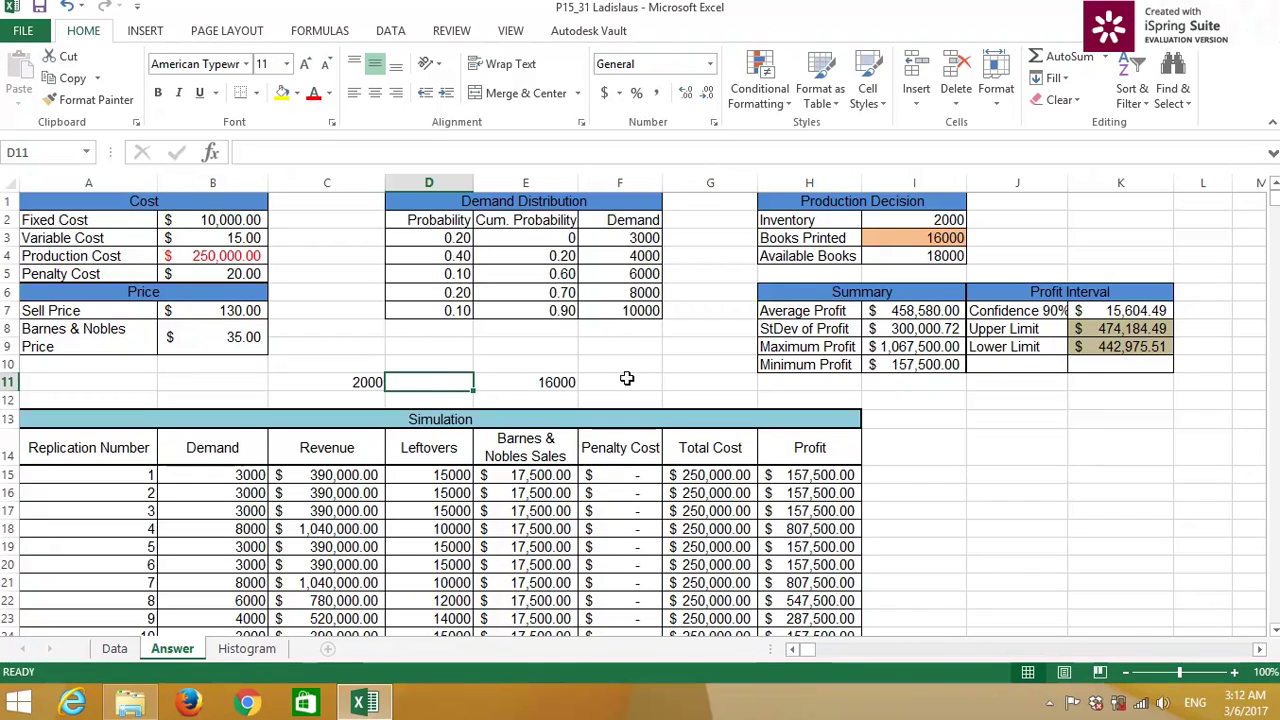
left_click(903, 238)
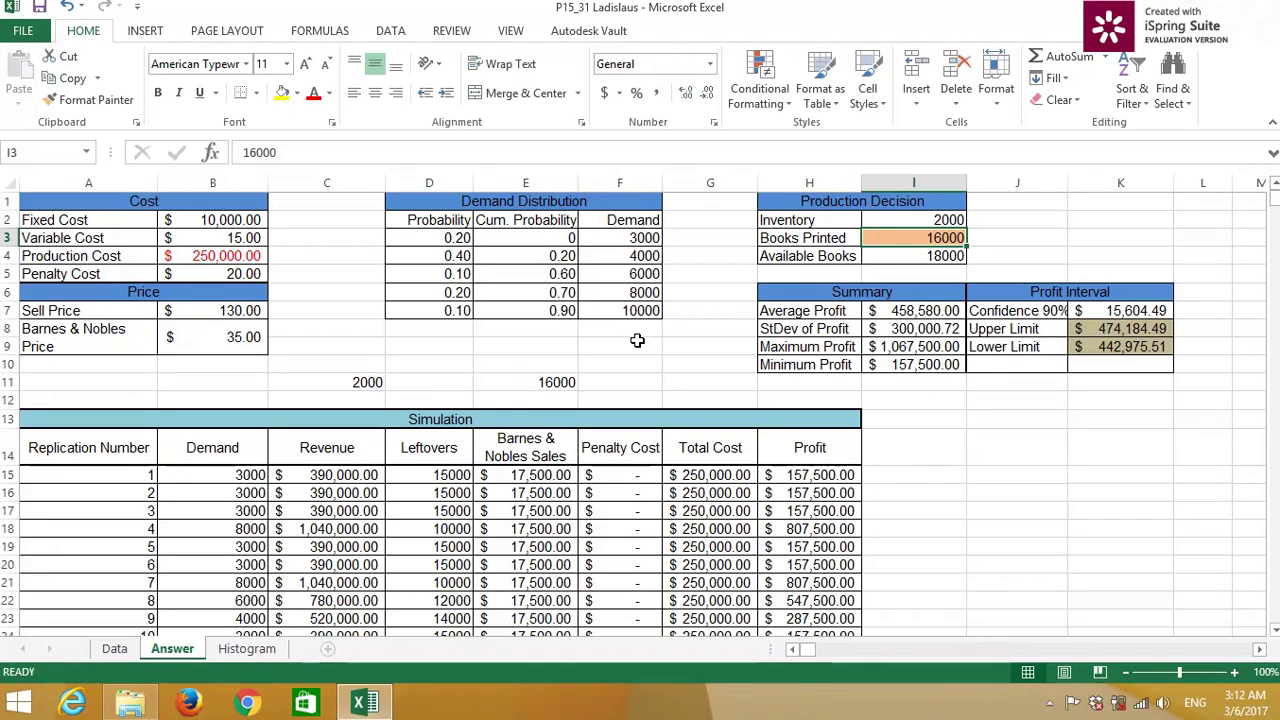
Step: Clear the temporary numbers from E11 and C11
left_click(520, 390)
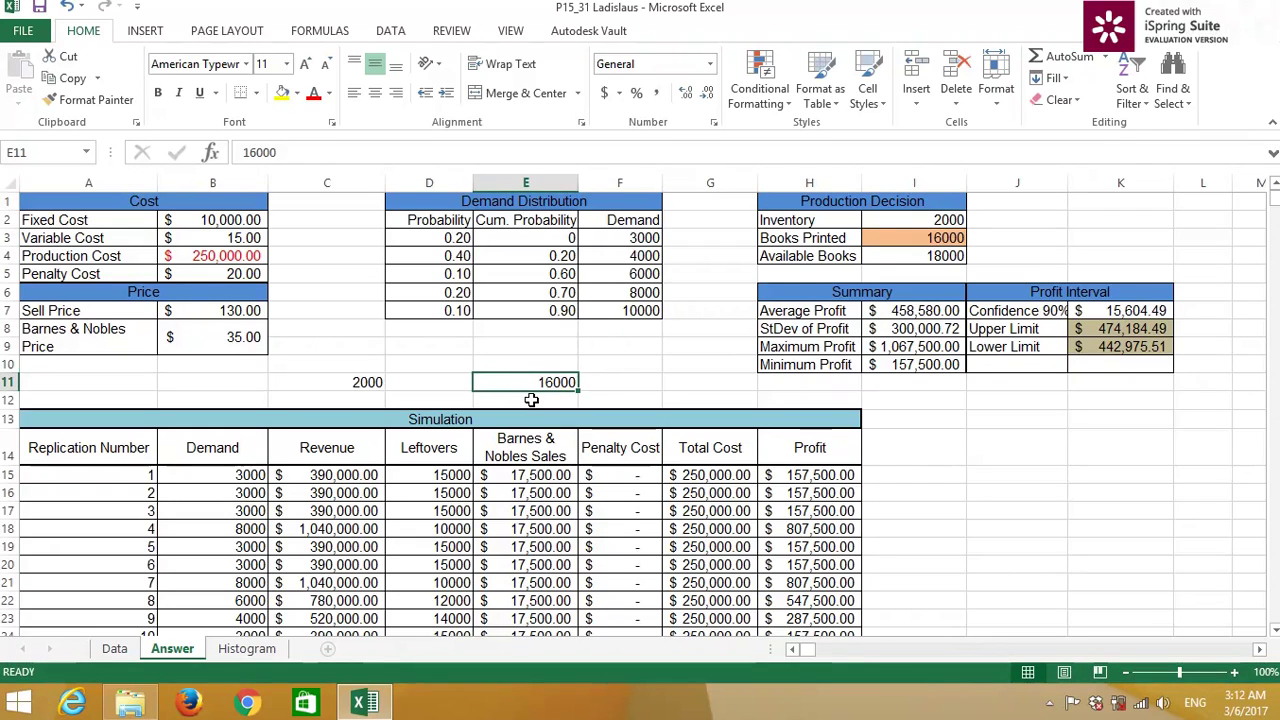
key("BackSpace")
left_click(368, 386)
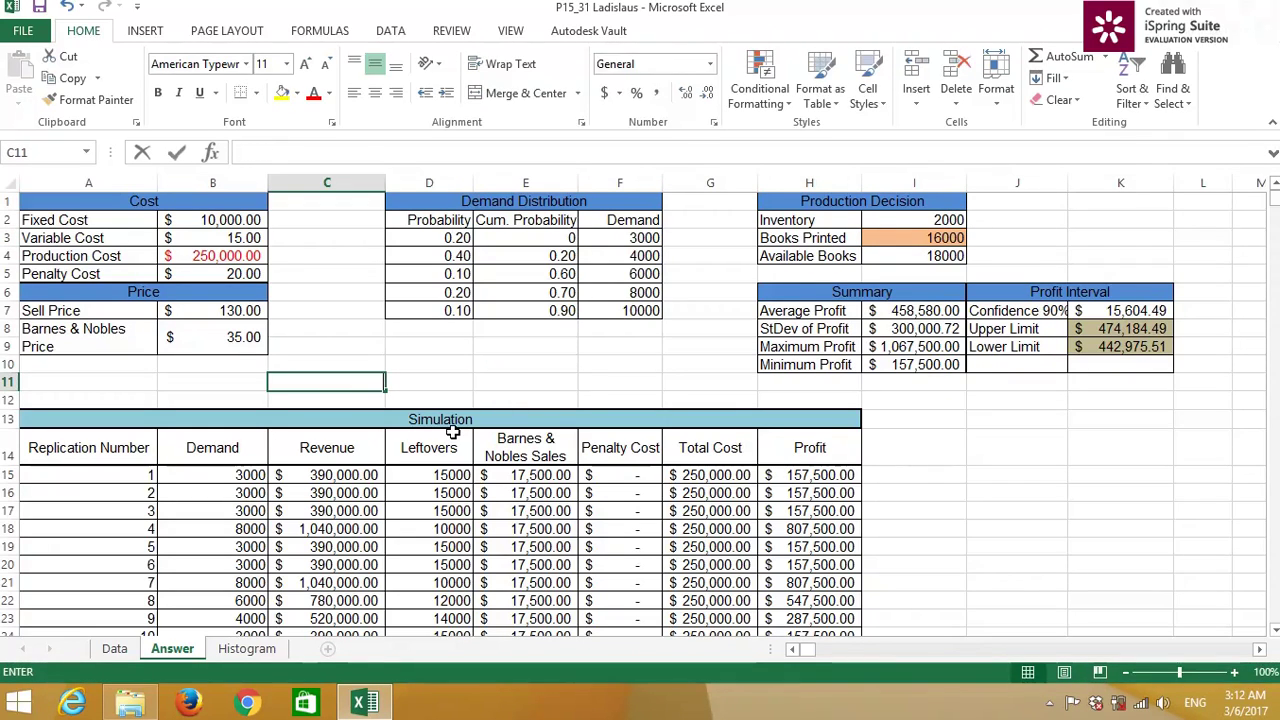
key("BackSpace")
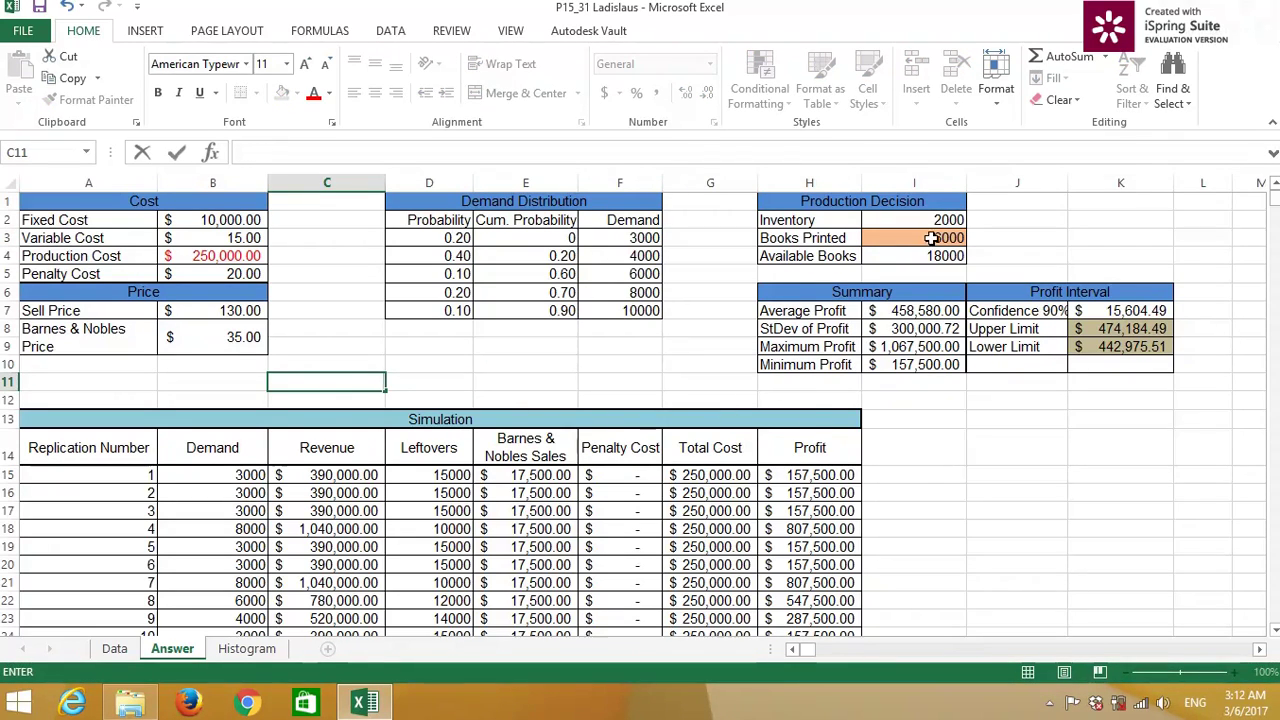
Step: Examine the books printed and available books in I3 and I4, and the AVERAGE formula over H15:H1014 in I7
left_click(932, 238)
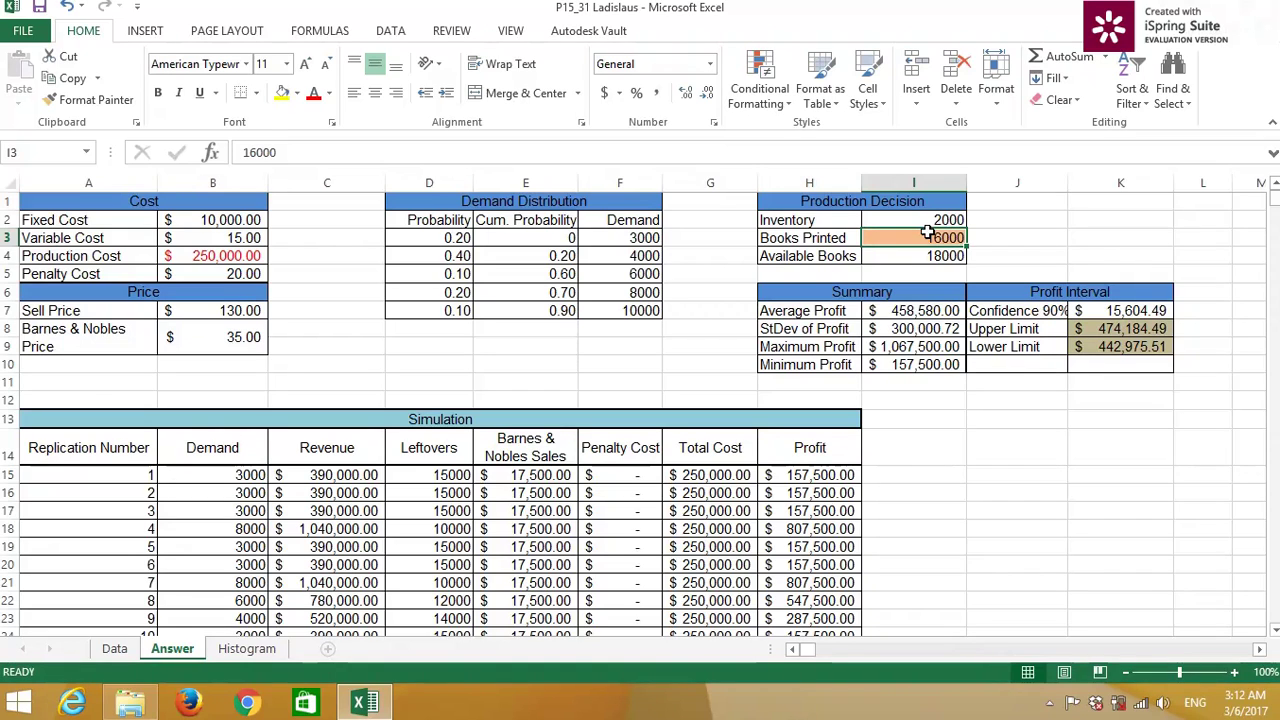
key("Down")
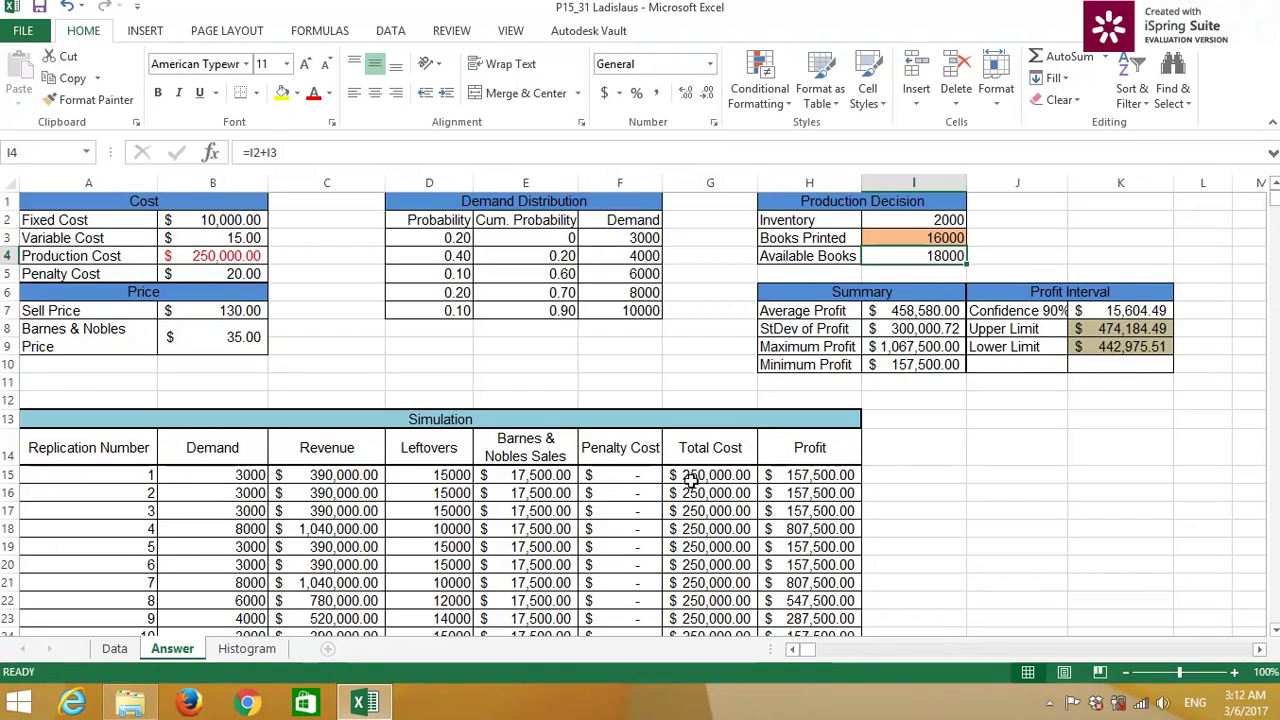
left_click(872, 311)
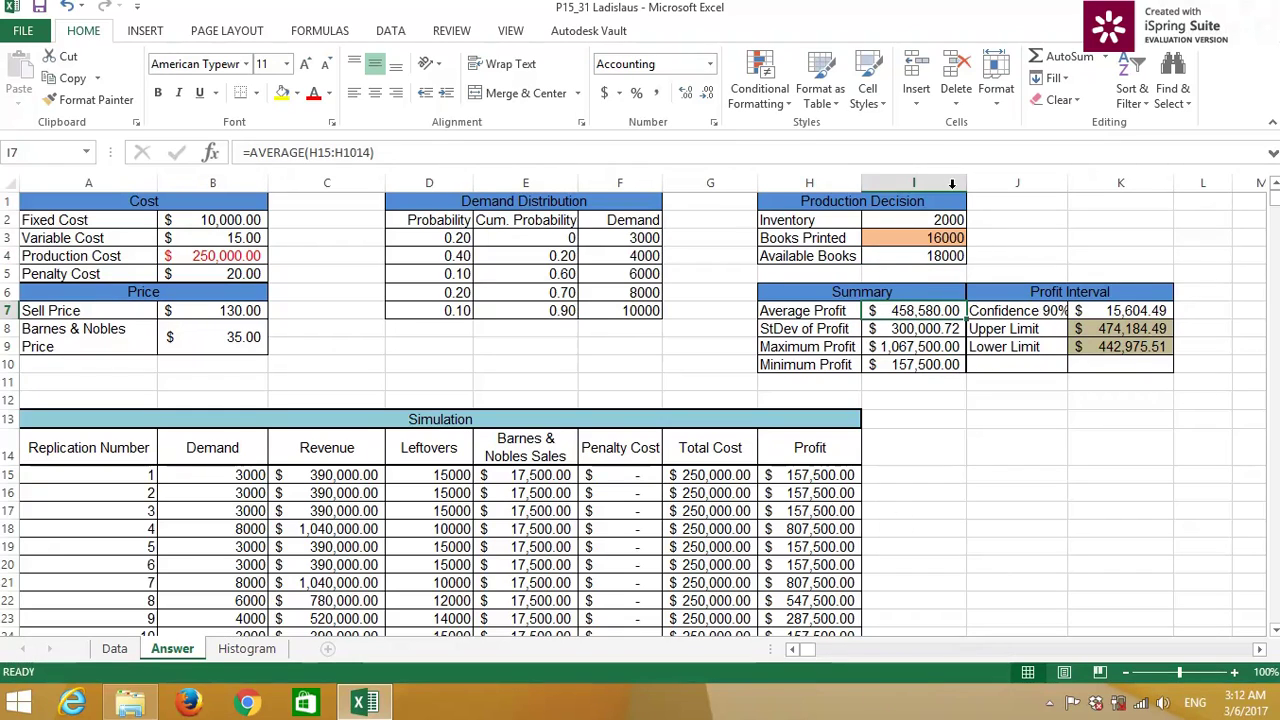
left_click(896, 254)
left_click(910, 311)
left_click(318, 150)
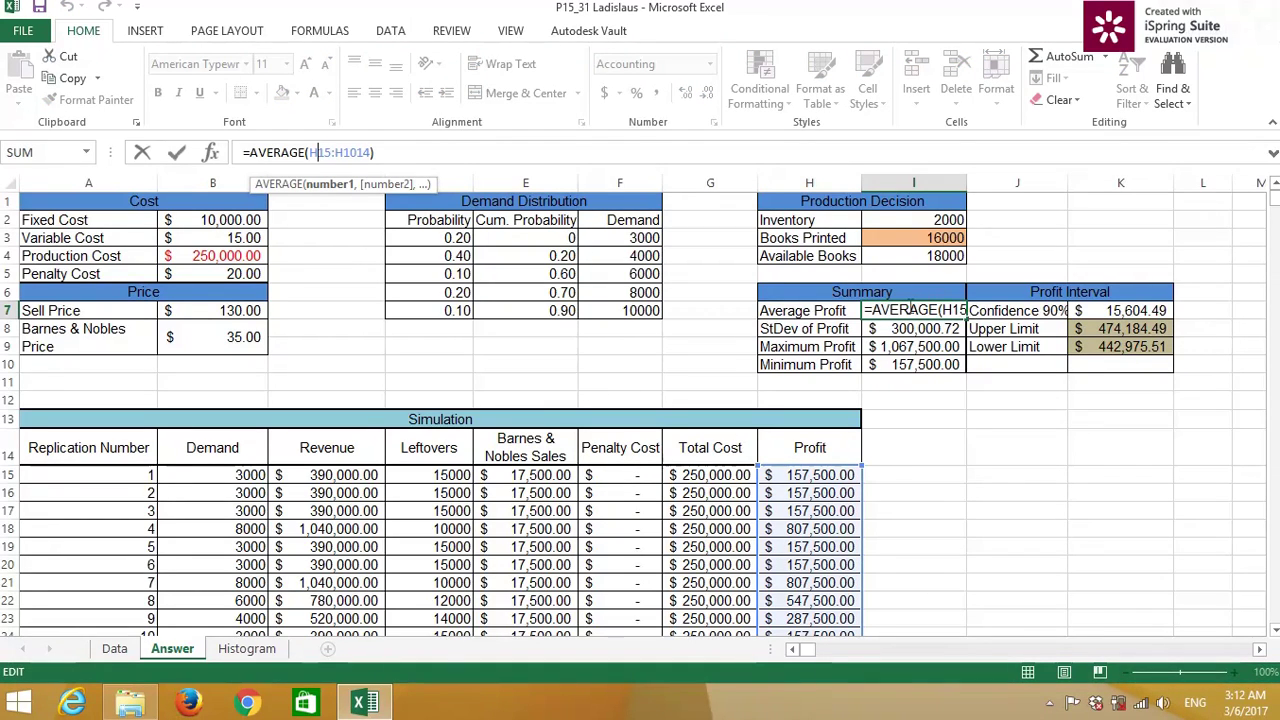
key("Return")
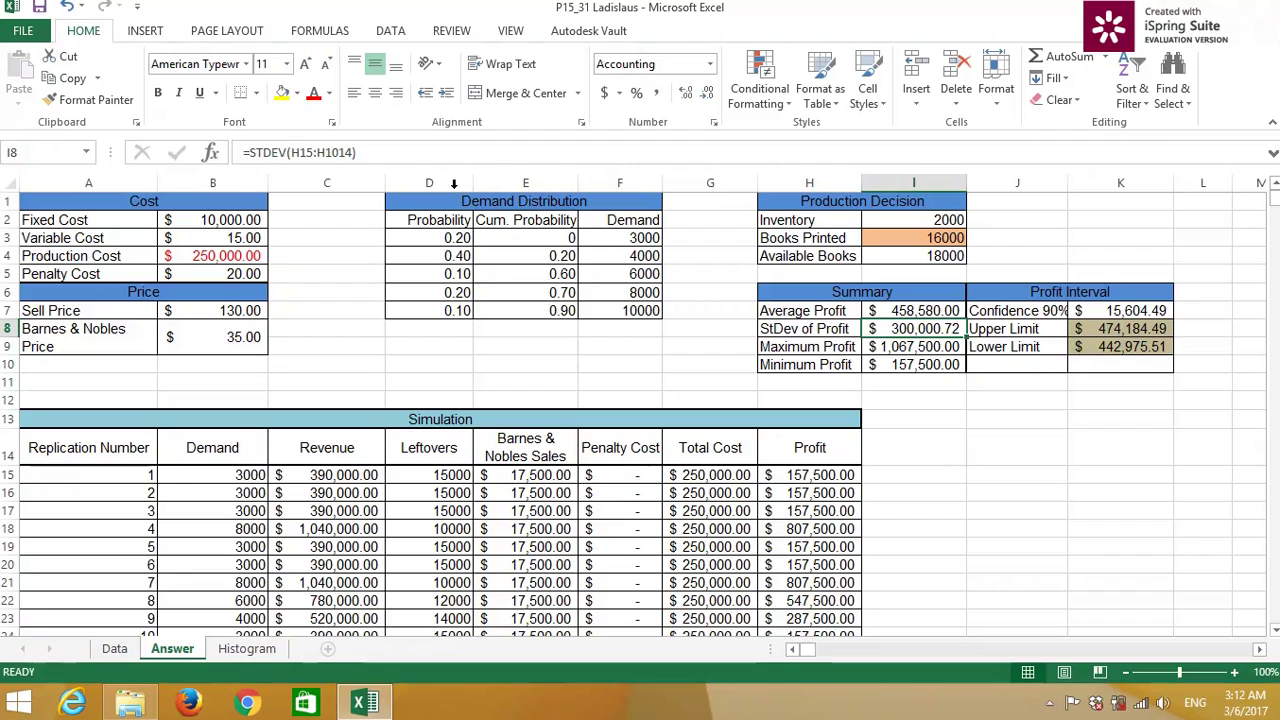
Step: Examine the standard deviation, maximum and minimum profit formulas over H15:H1014 in cells I8 to I10
left_click(340, 153)
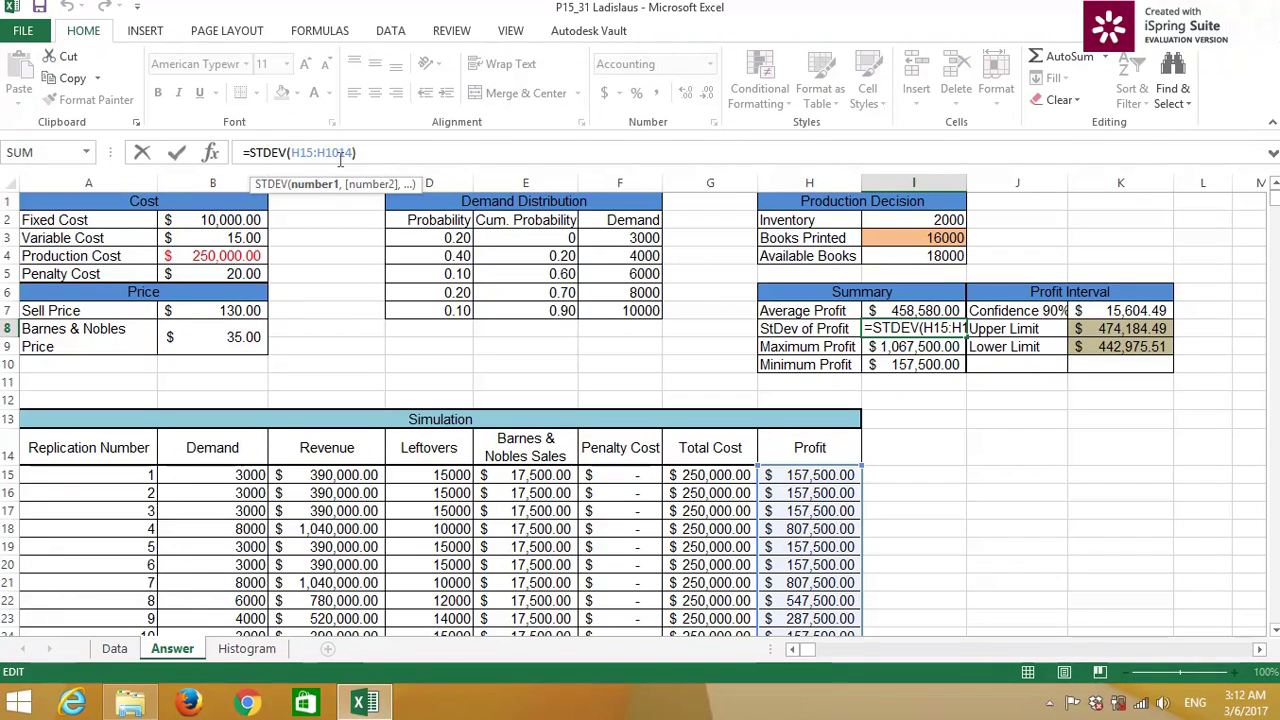
key("Return")
key("Return")
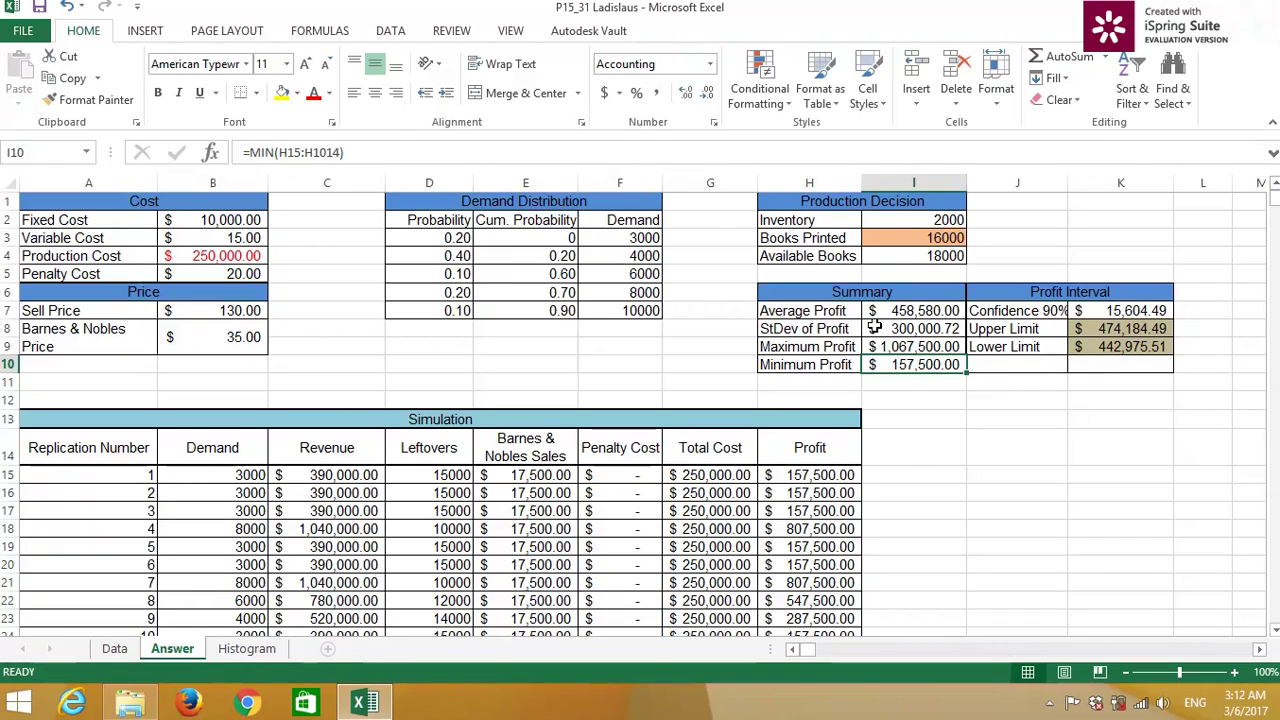
left_click(918, 345)
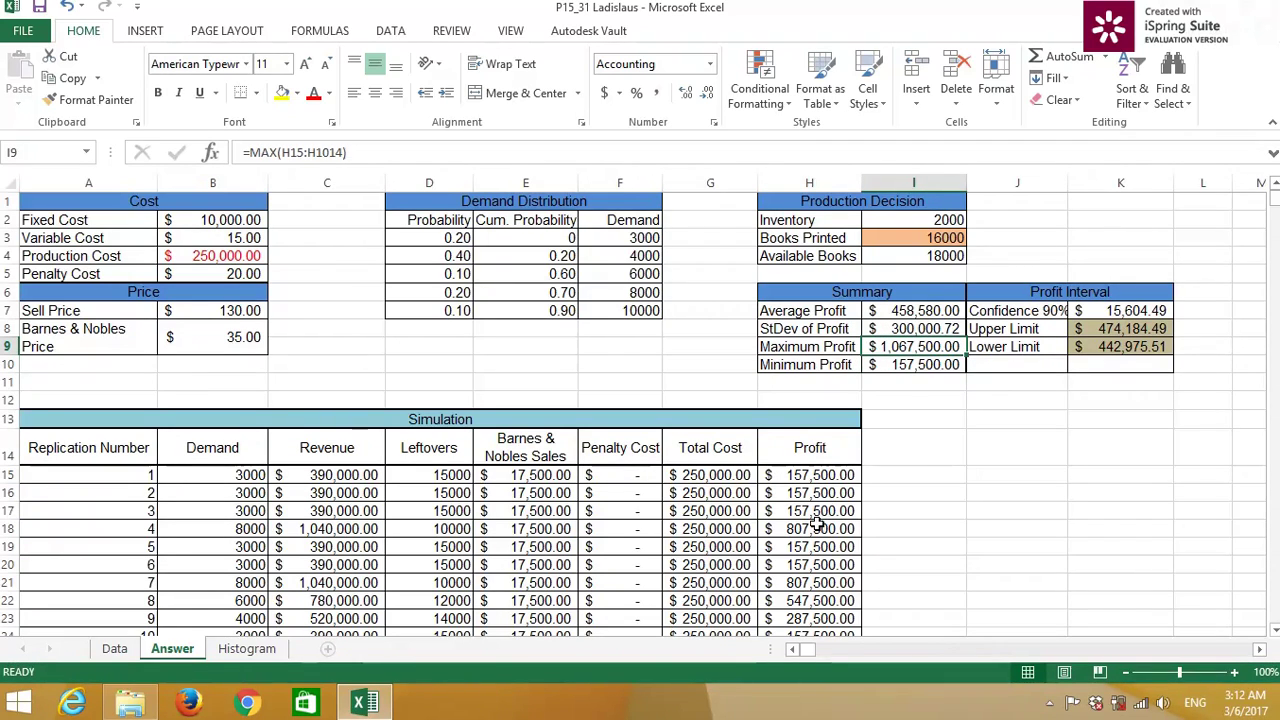
left_click(932, 365)
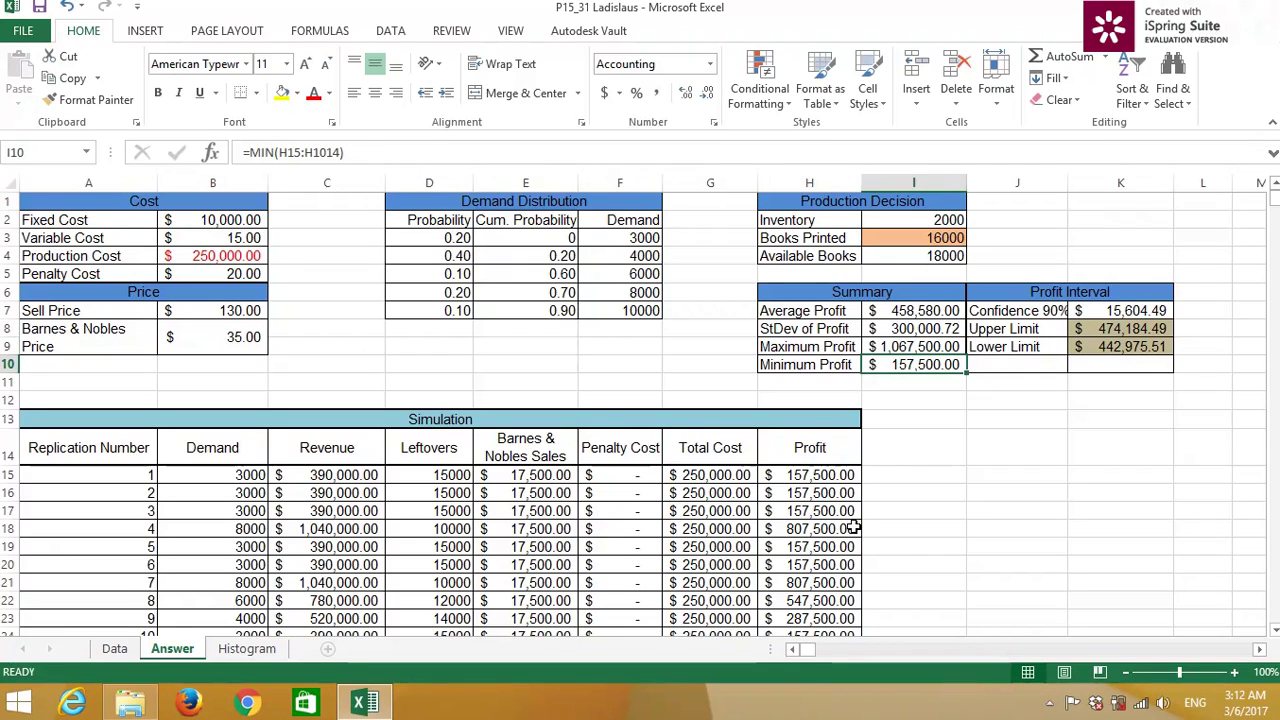
Step: Examine the CONFIDENCE formula in K7, covering its alpha of 0.1, standard deviation reference I8 and size of 1000
left_click(1121, 310)
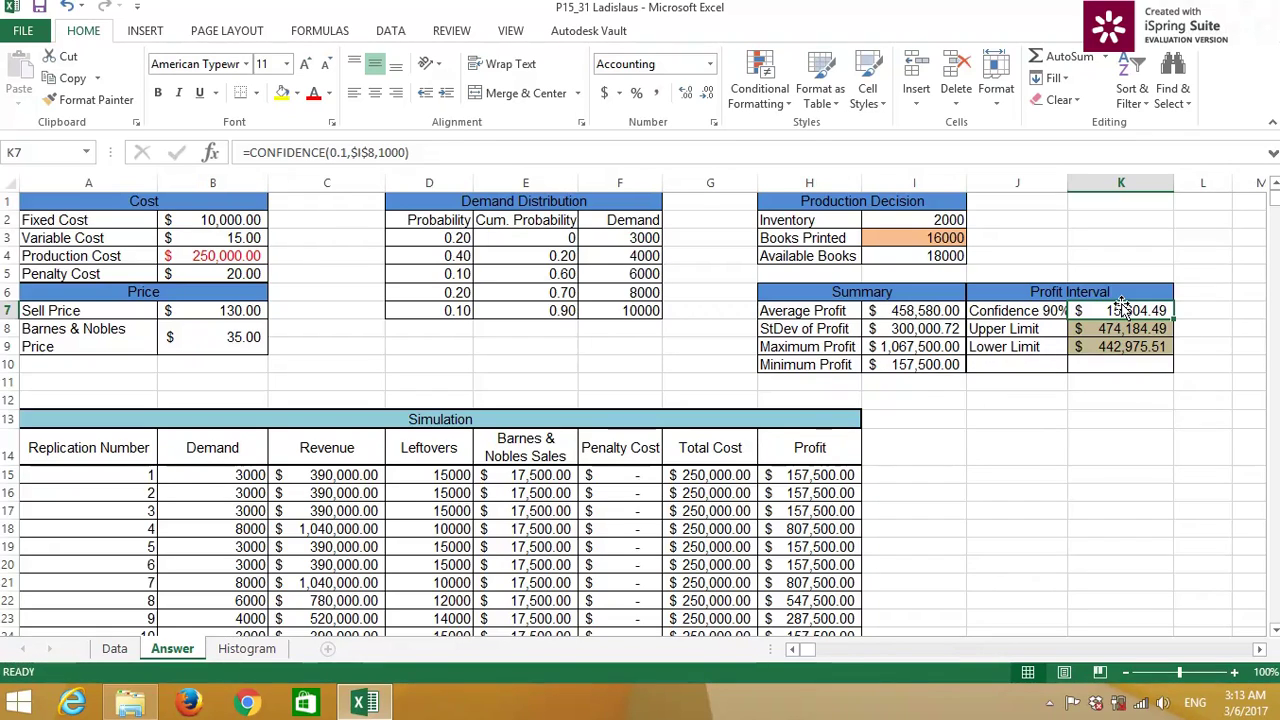
left_click(340, 152)
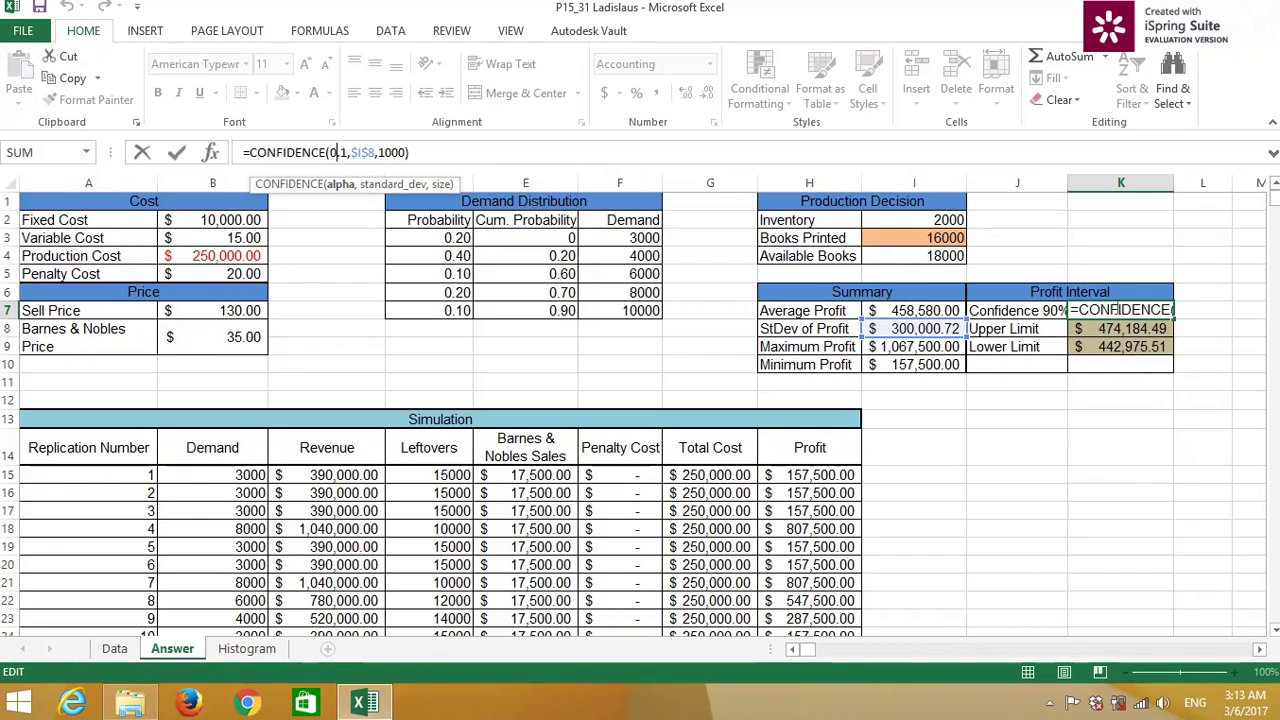
left_click(339, 153)
left_click(366, 153)
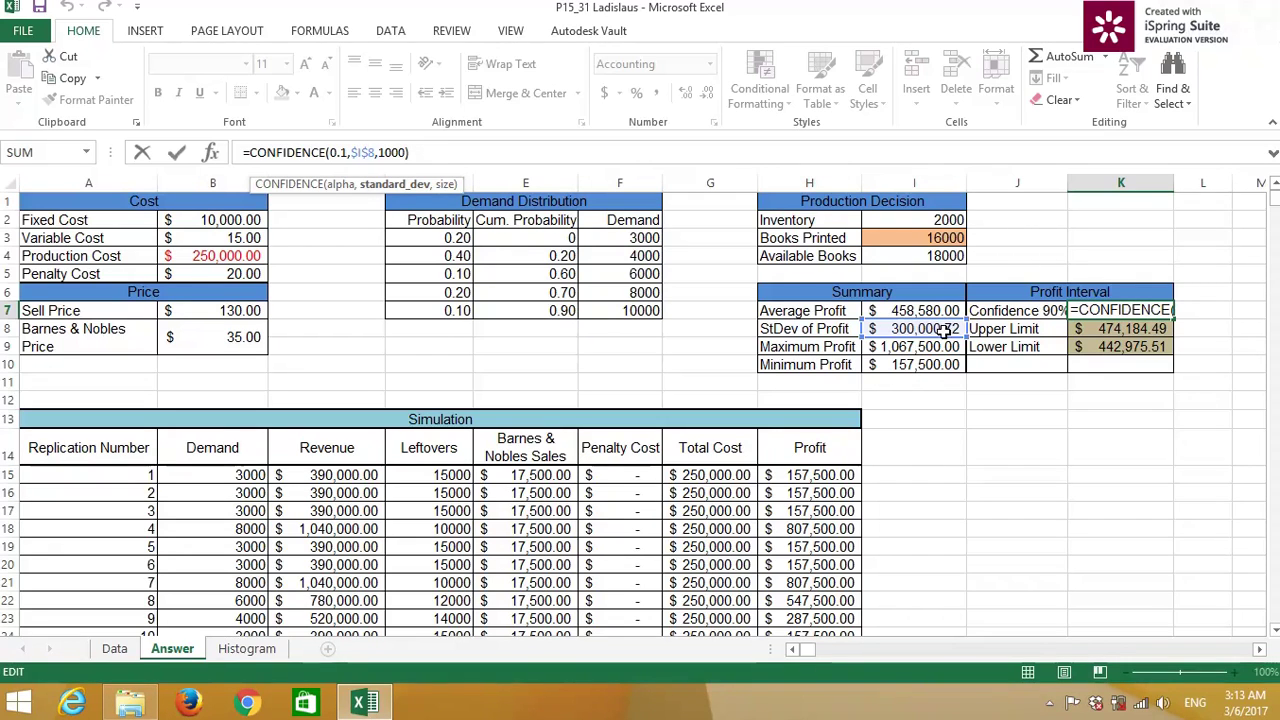
left_click(385, 153)
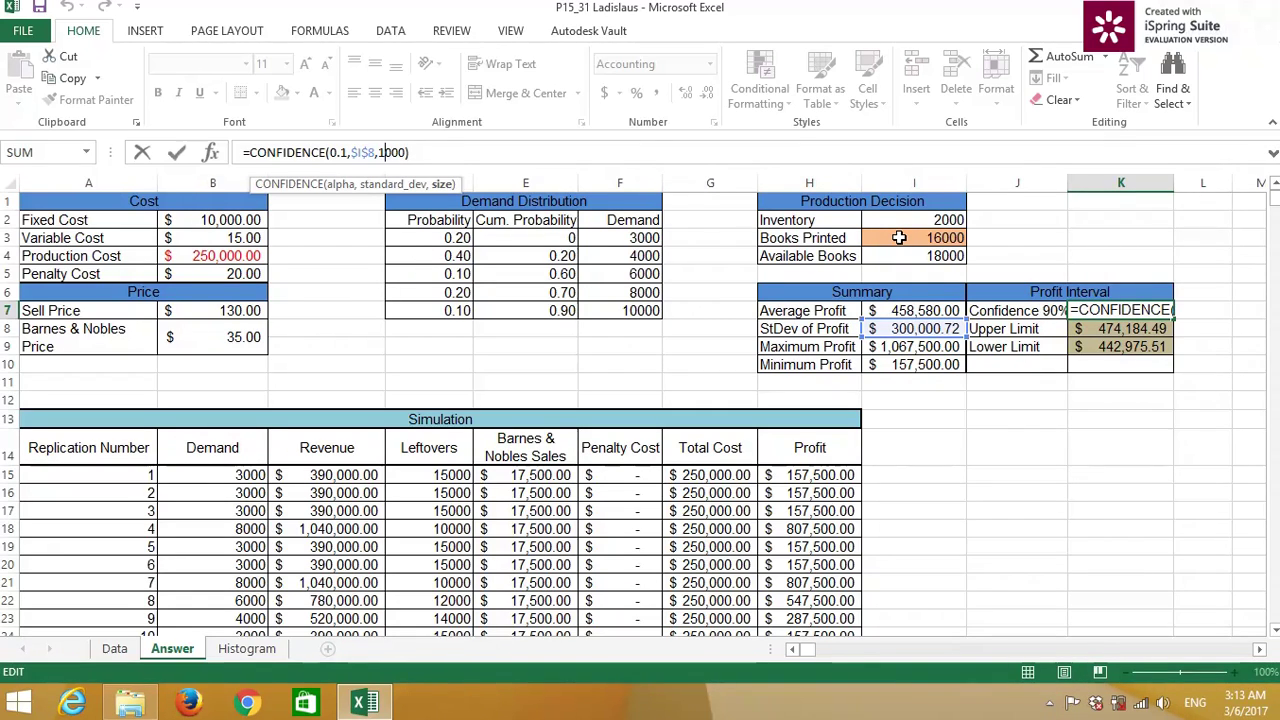
key("Return")
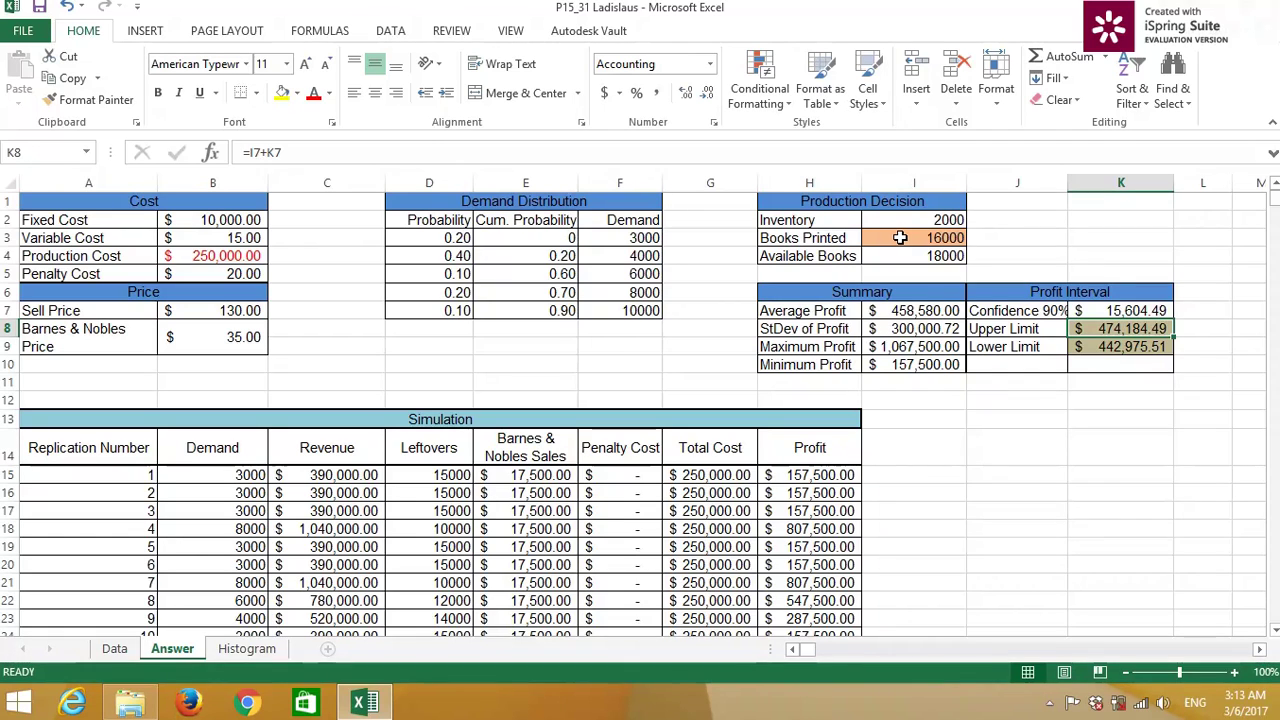
Step: Examine the upper and lower profit limit formulas in K8 and K9, which combine I7 with K7
left_click(1126, 348)
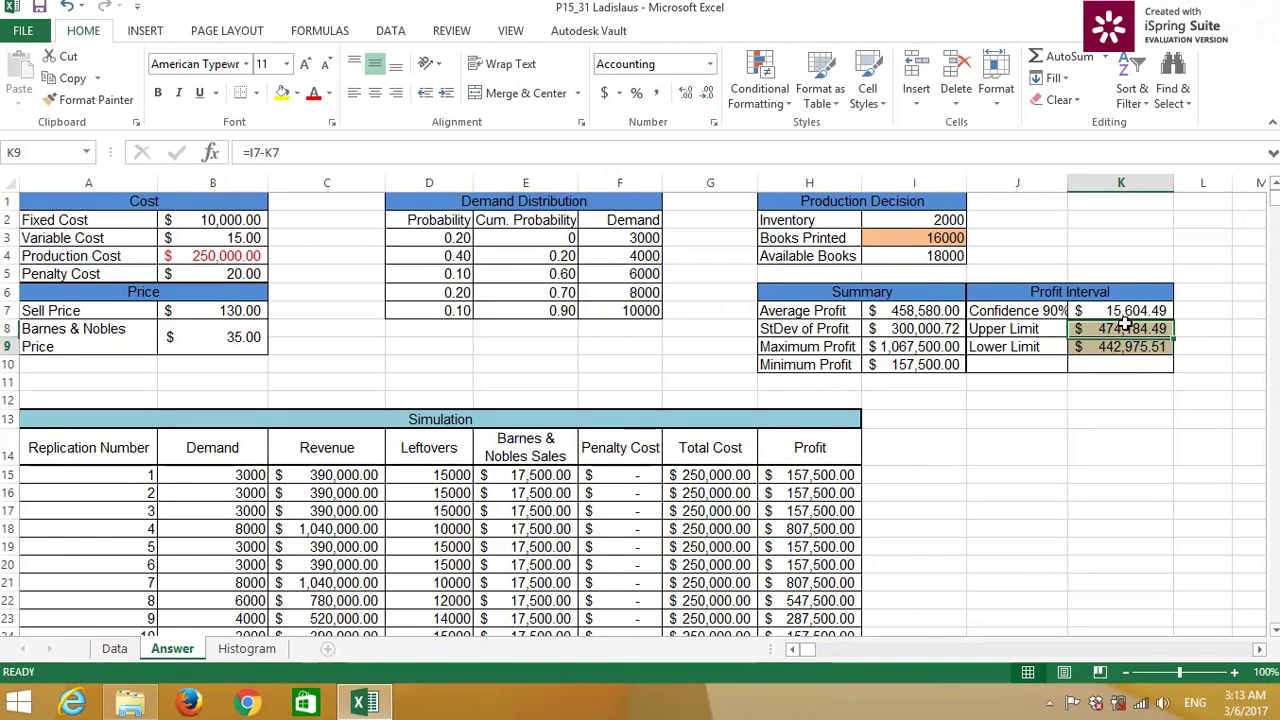
left_click_drag(1125, 325, 1135, 351)
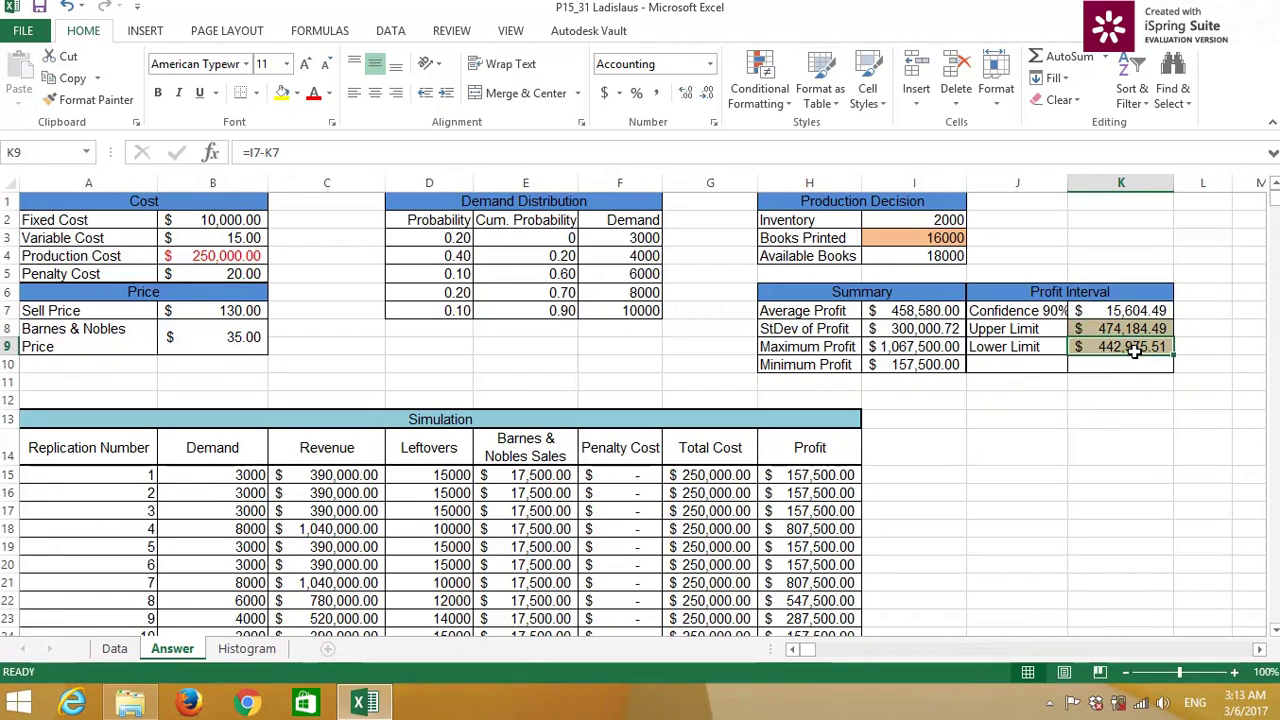
key("Up")
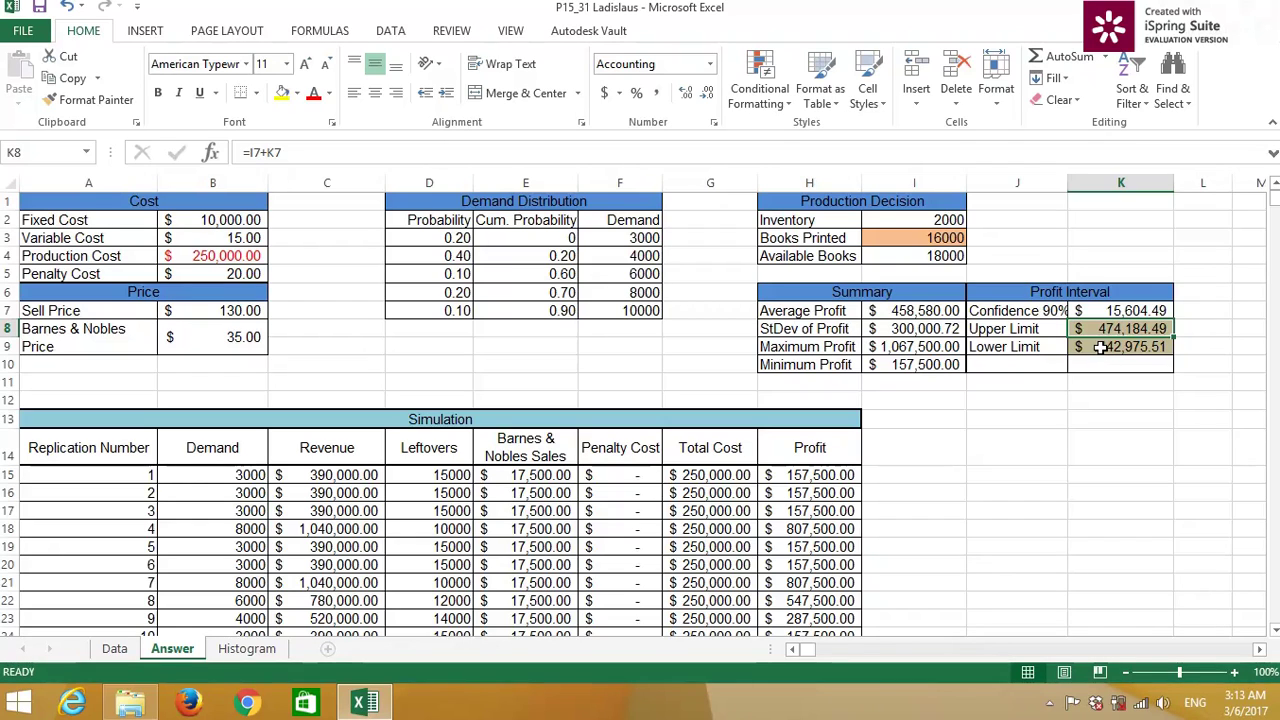
key("Return")
key("ctrl+c")
key("Escape")
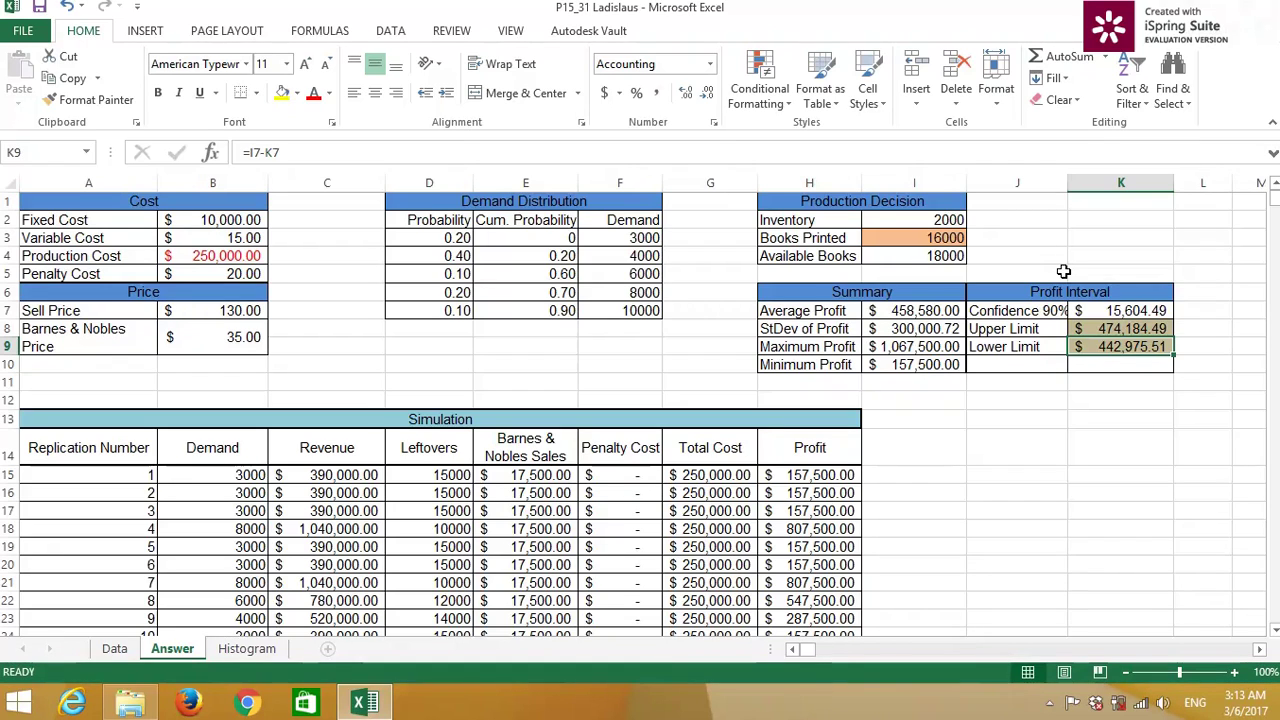
Step: Set the books printed in I3 to 2000 and check the upper and lower profit limits in K8 and K9
left_click(916, 237)
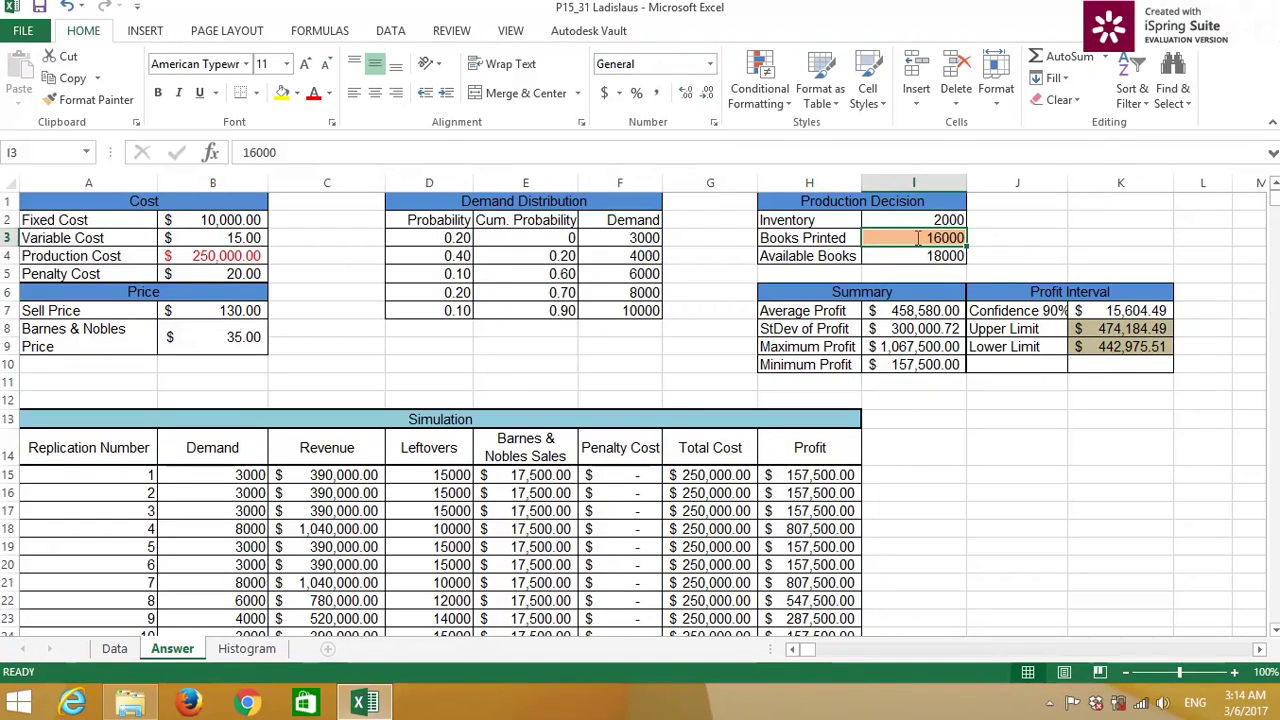
key("BackSpace")
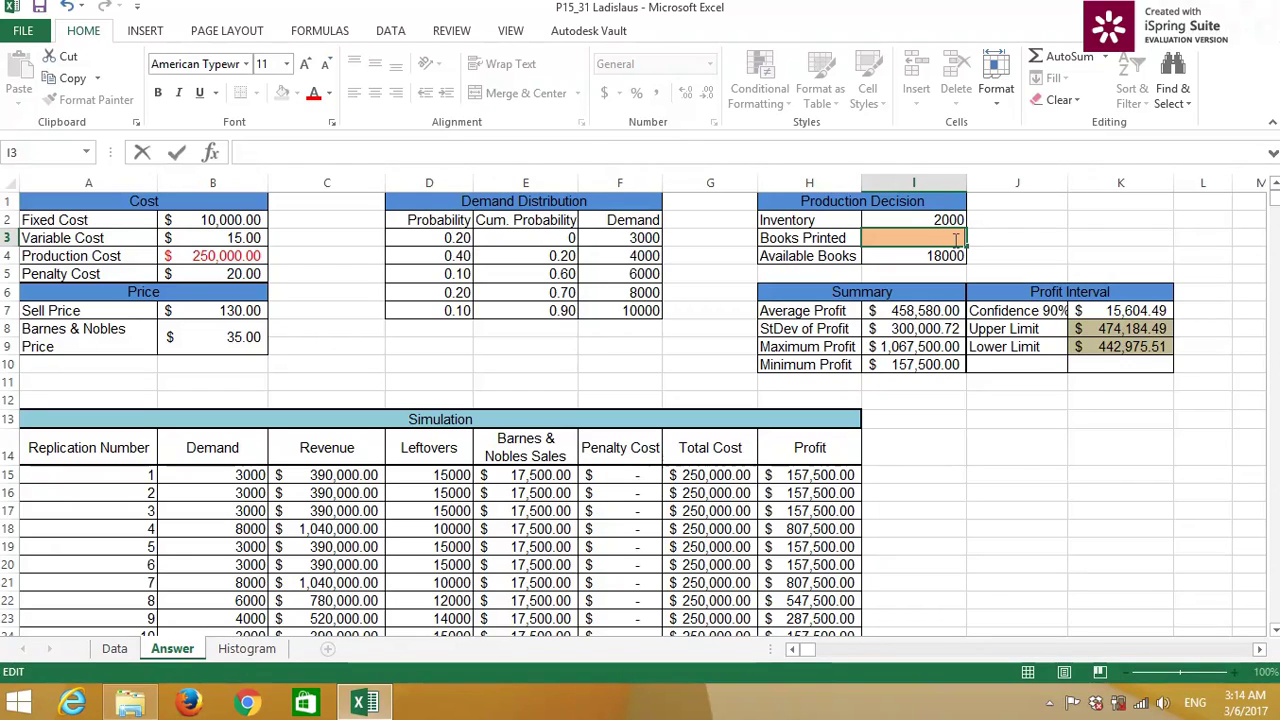
type("000")
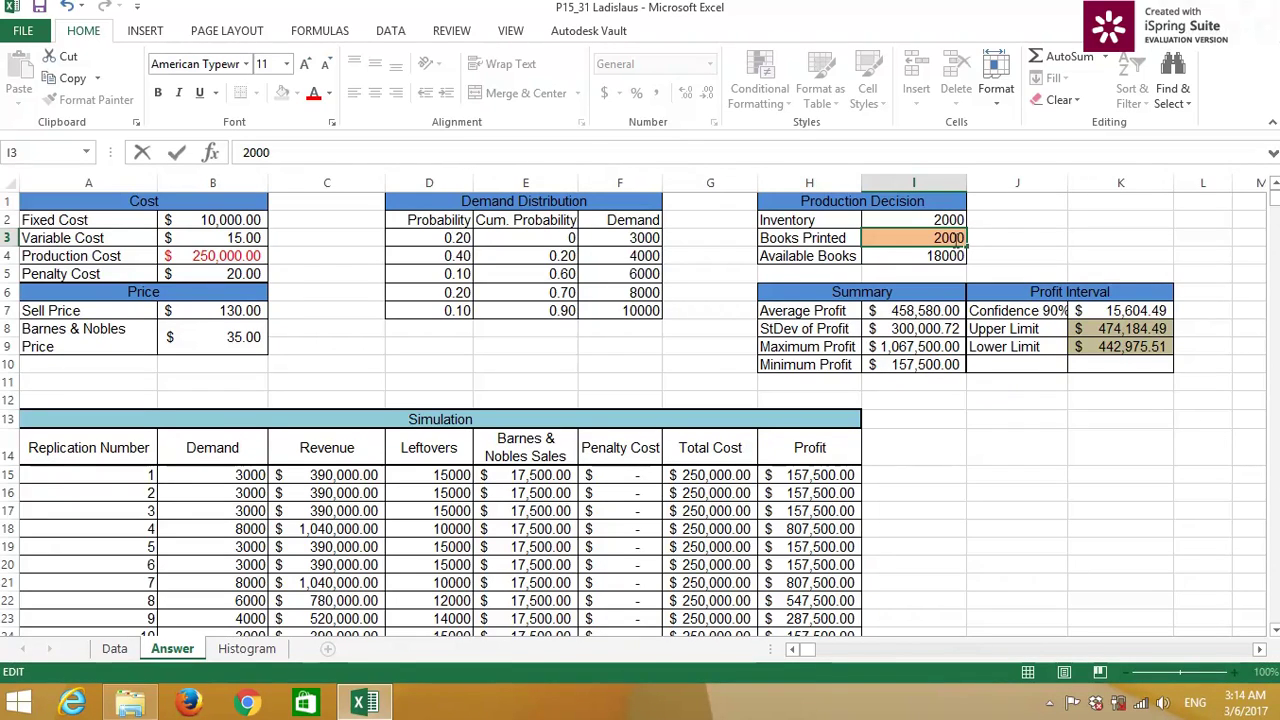
key("Return")
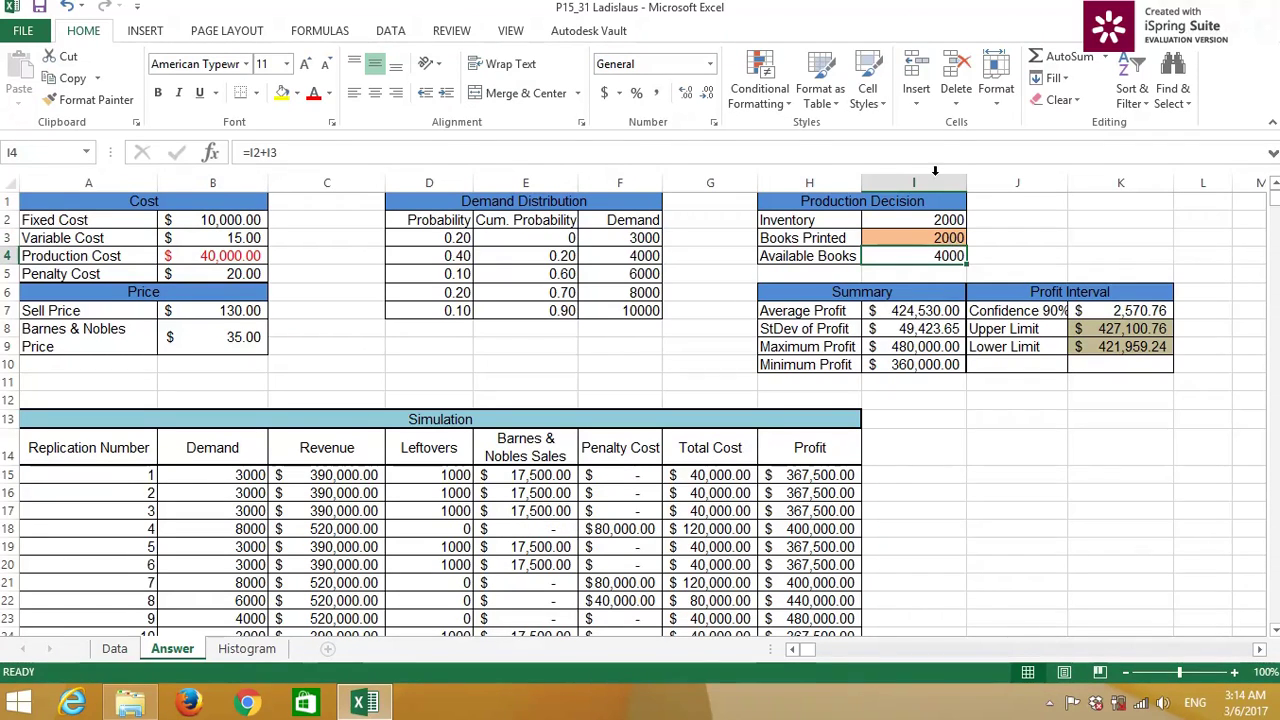
left_click(1122, 328)
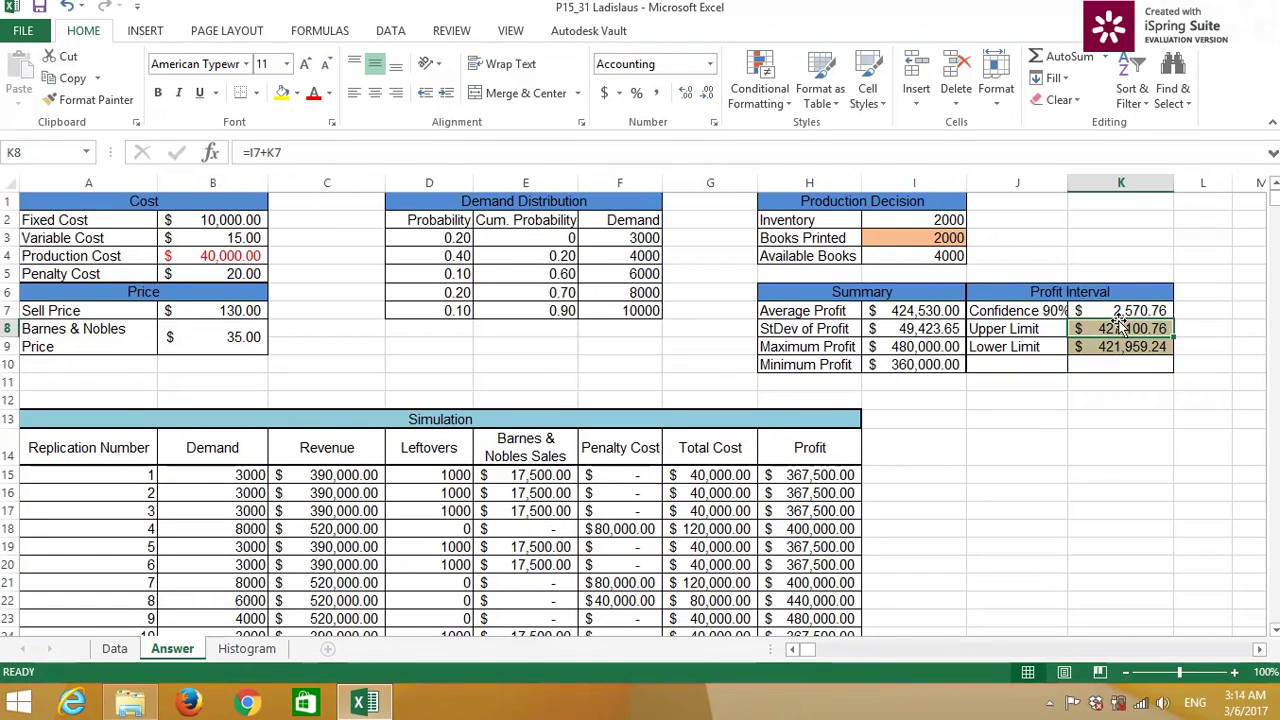
left_click(1122, 346, "ctrl")
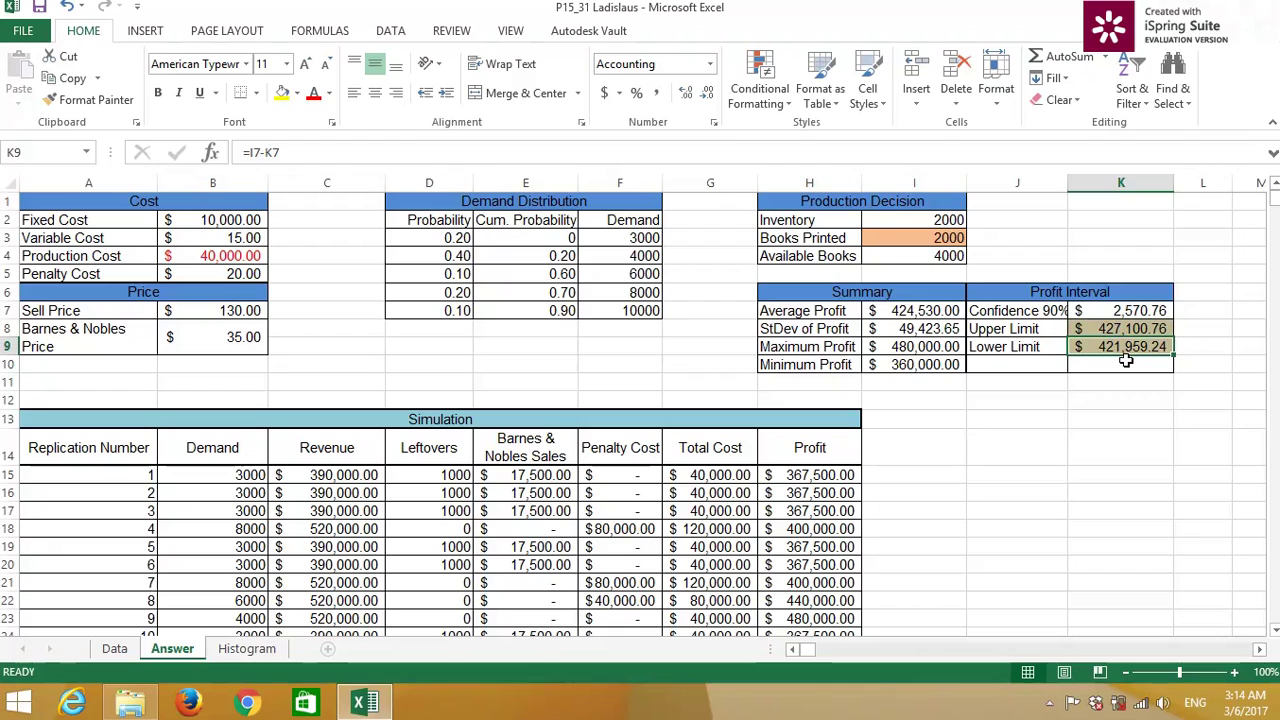
Step: Set the books printed in I3 to 4000 and check the upper profit limit in K8
left_click(948, 238)
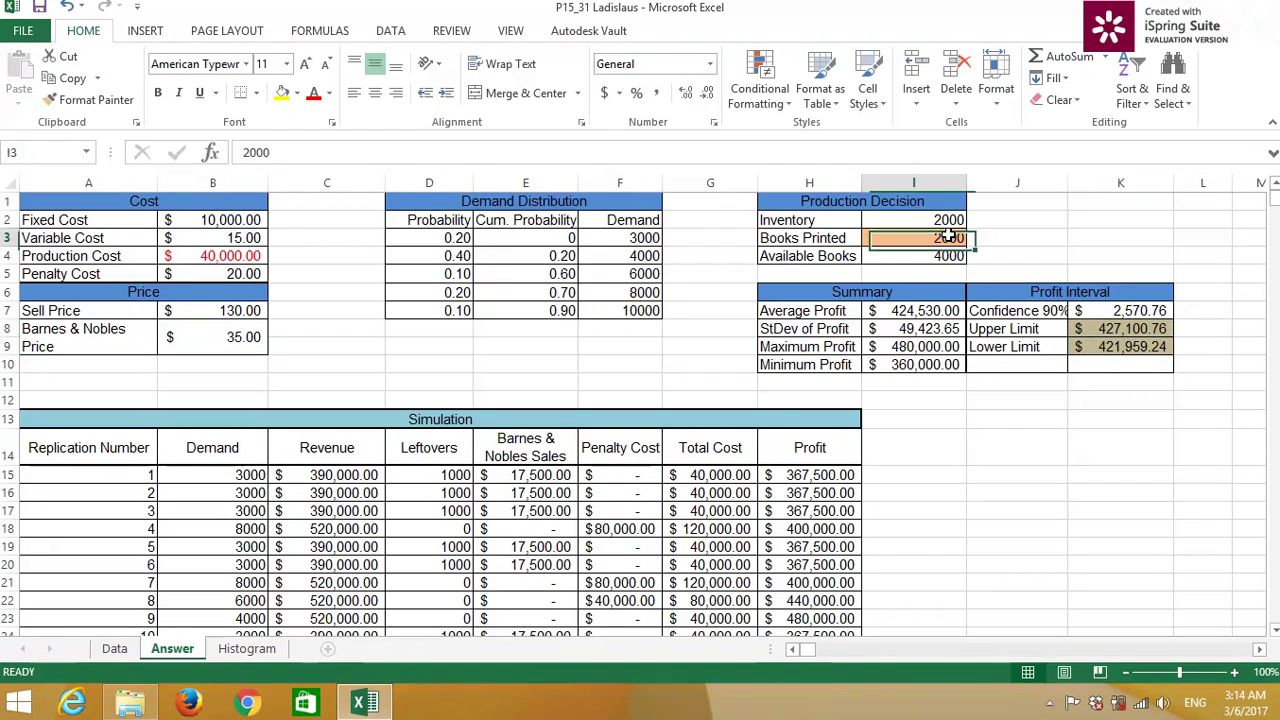
type("40")
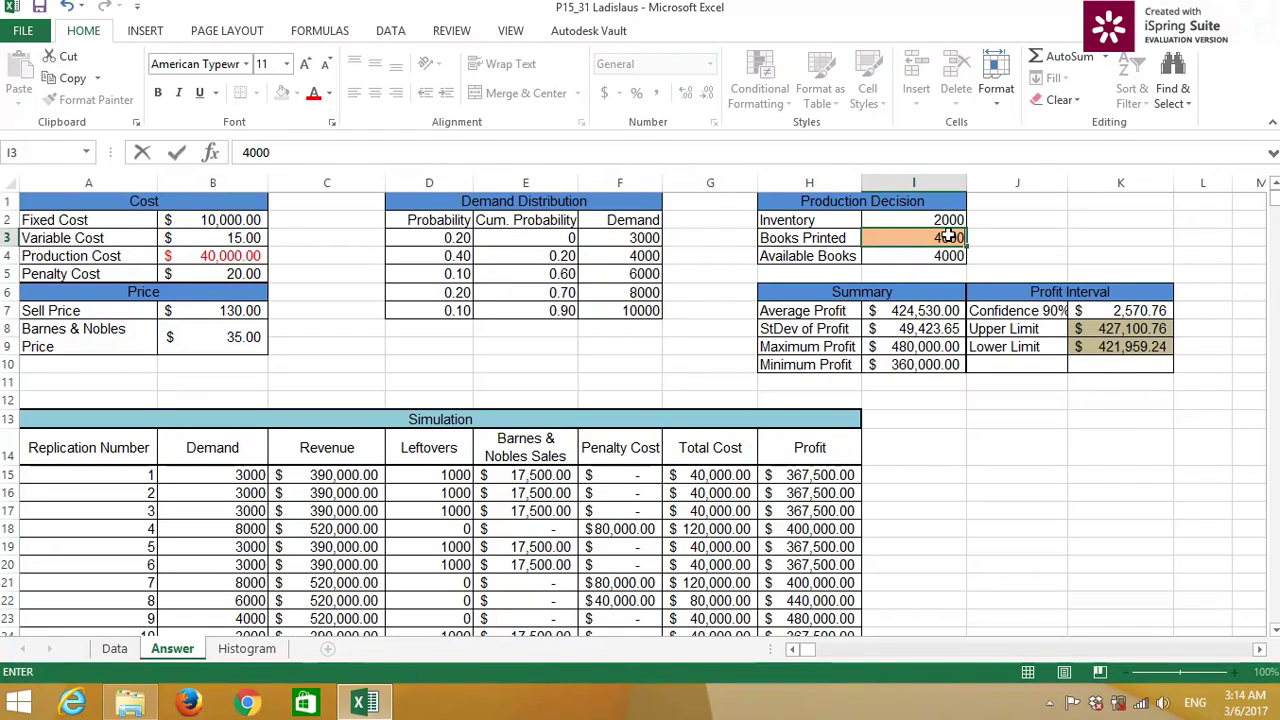
key("Return")
left_click(1134, 328)
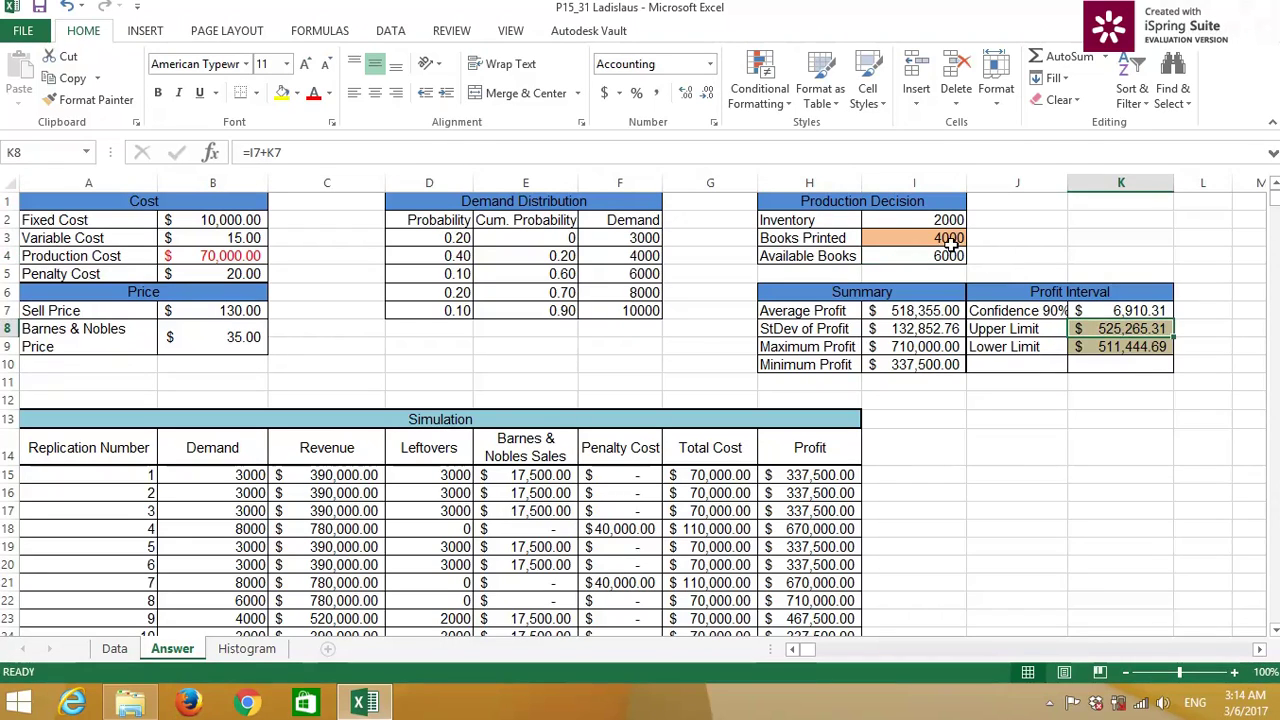
Step: Test printing quantities of 6000 and 8000 in I3 to recalculate the profit interval
left_click(950, 240)
type("6")
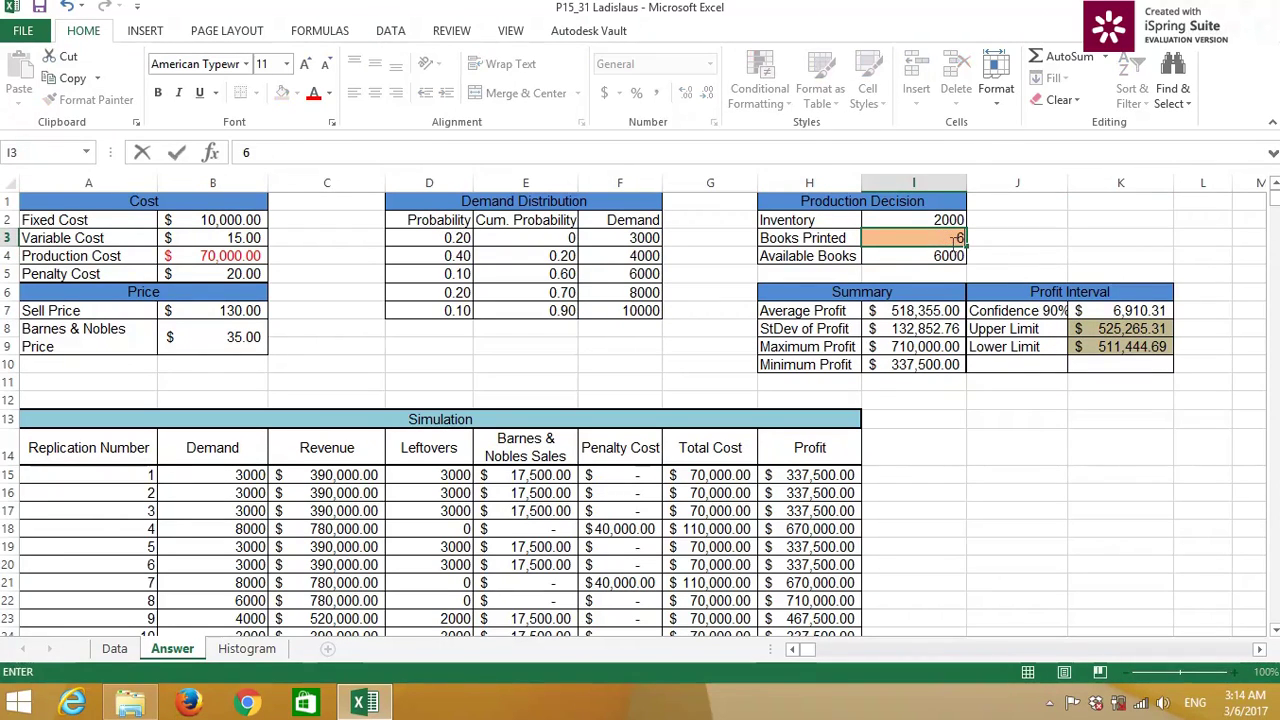
key("Return")
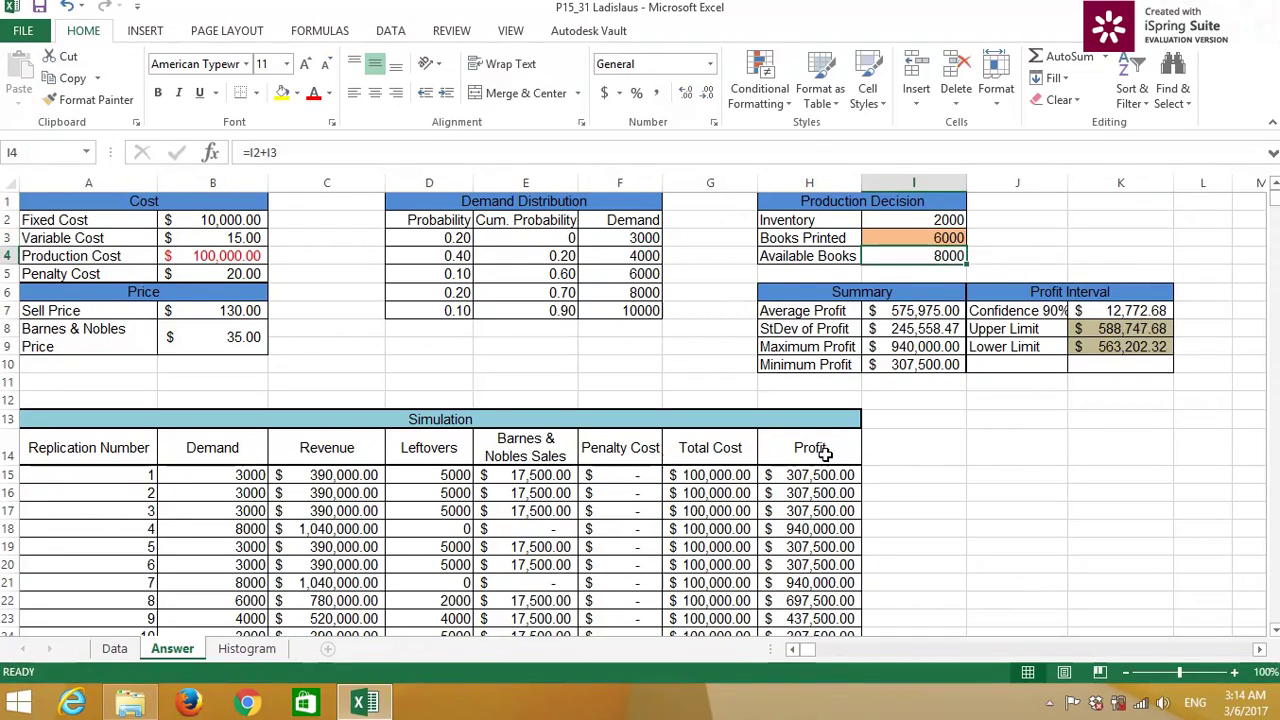
left_click(940, 238)
type("80")
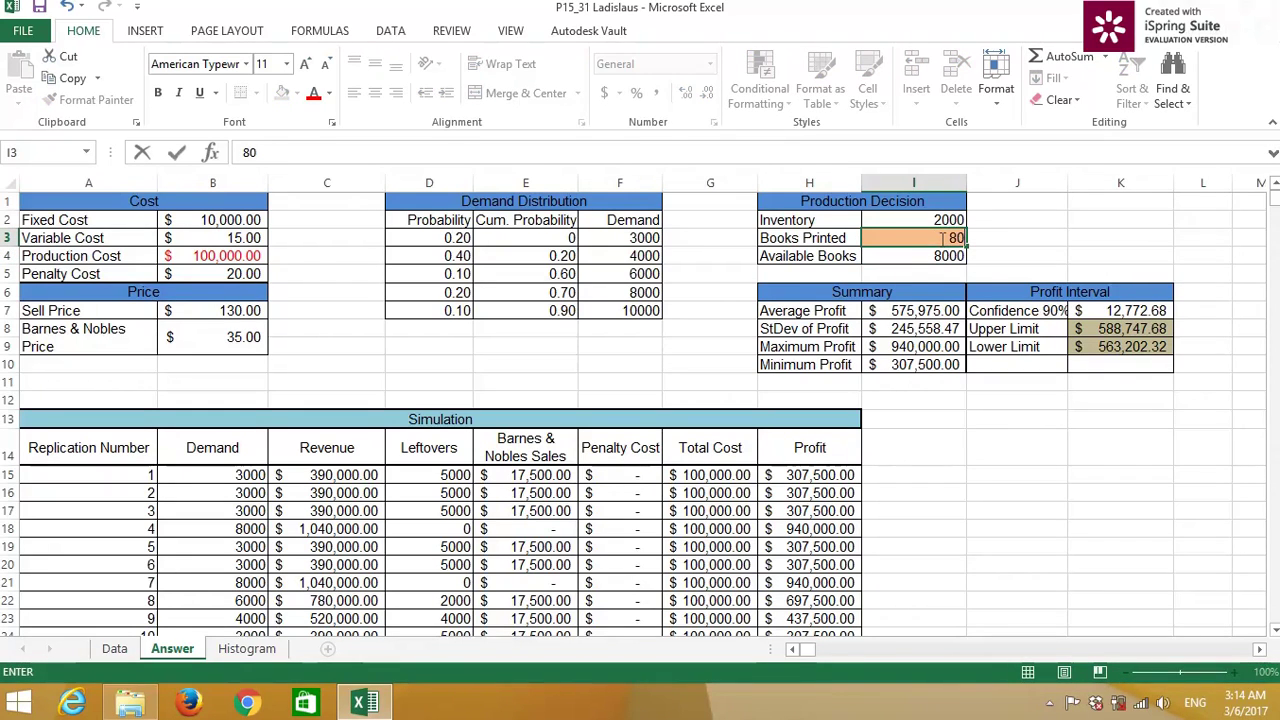
key("Return")
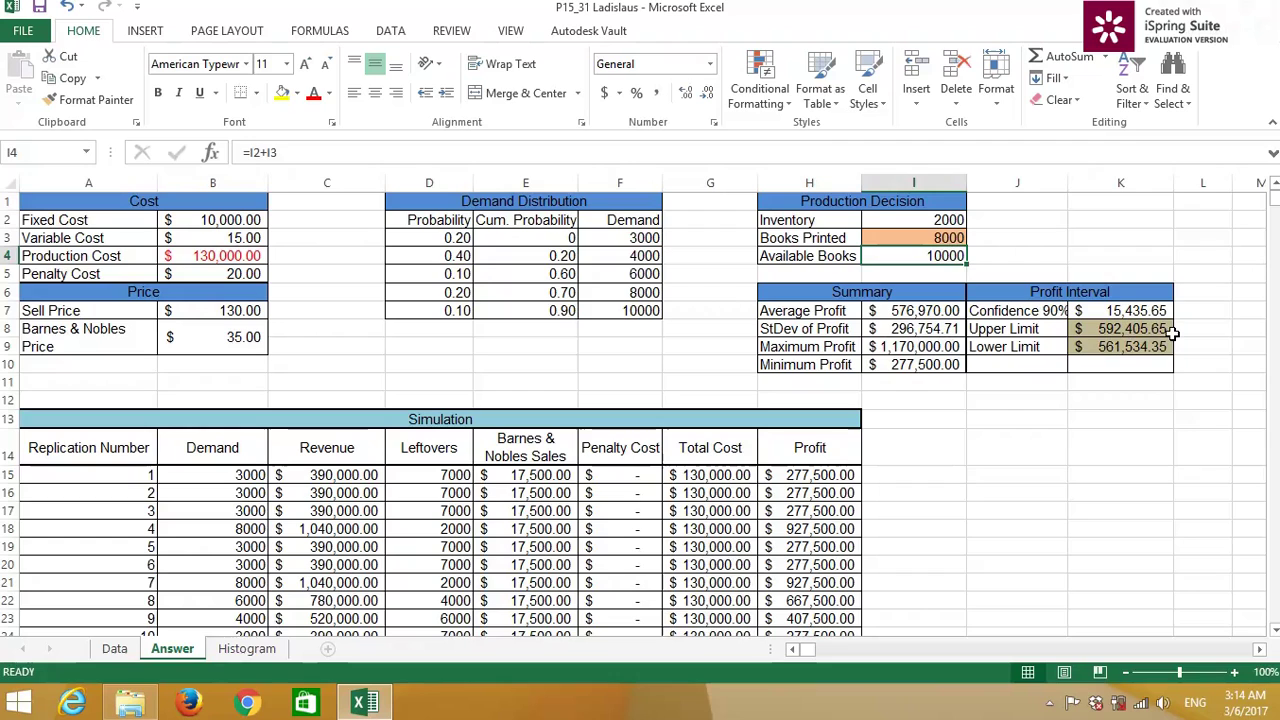
Step: Test printing quantities of 10000 and 12000 in I3 to recalculate the profit interval
left_click(955, 238)
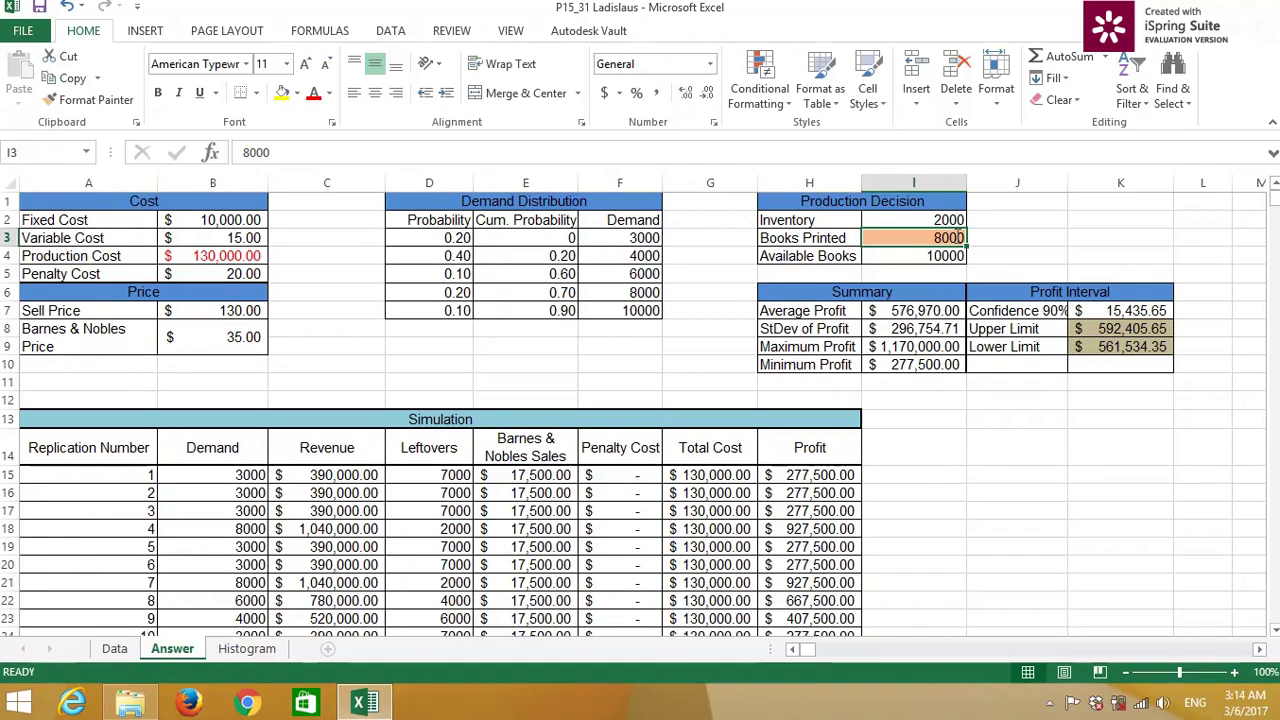
type("10000")
key("Return")
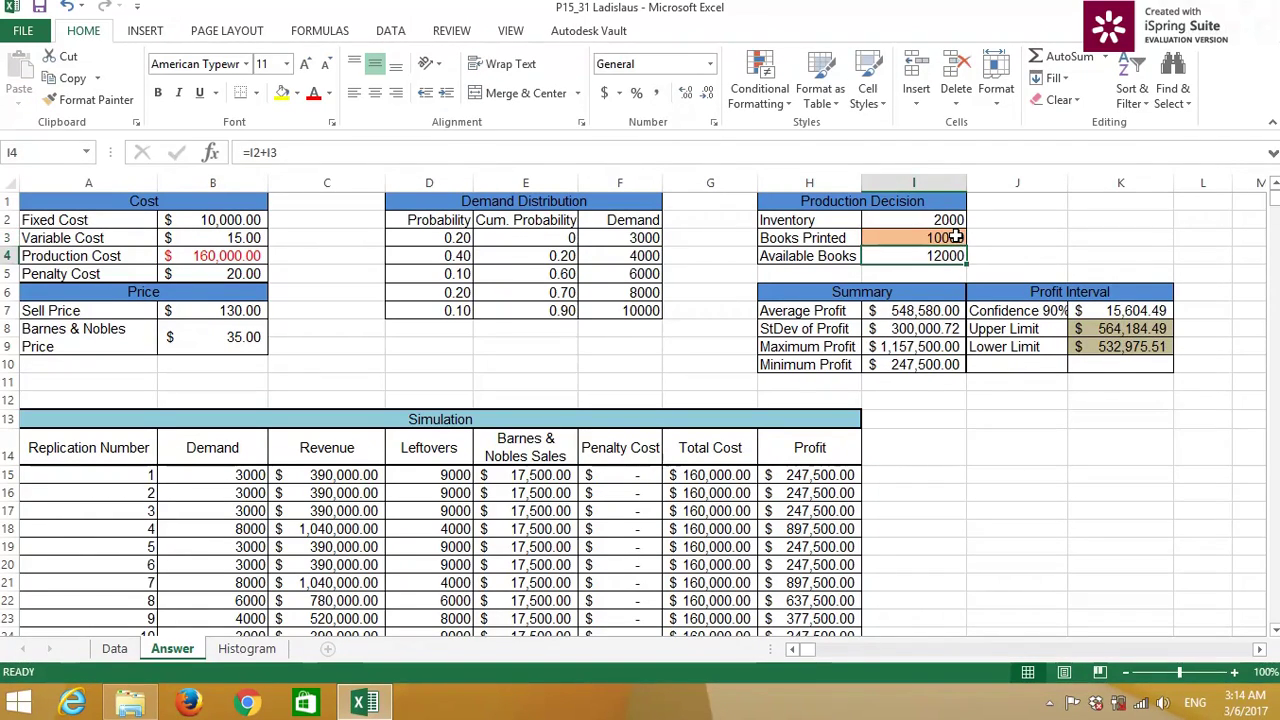
left_click(958, 238)
type("12000")
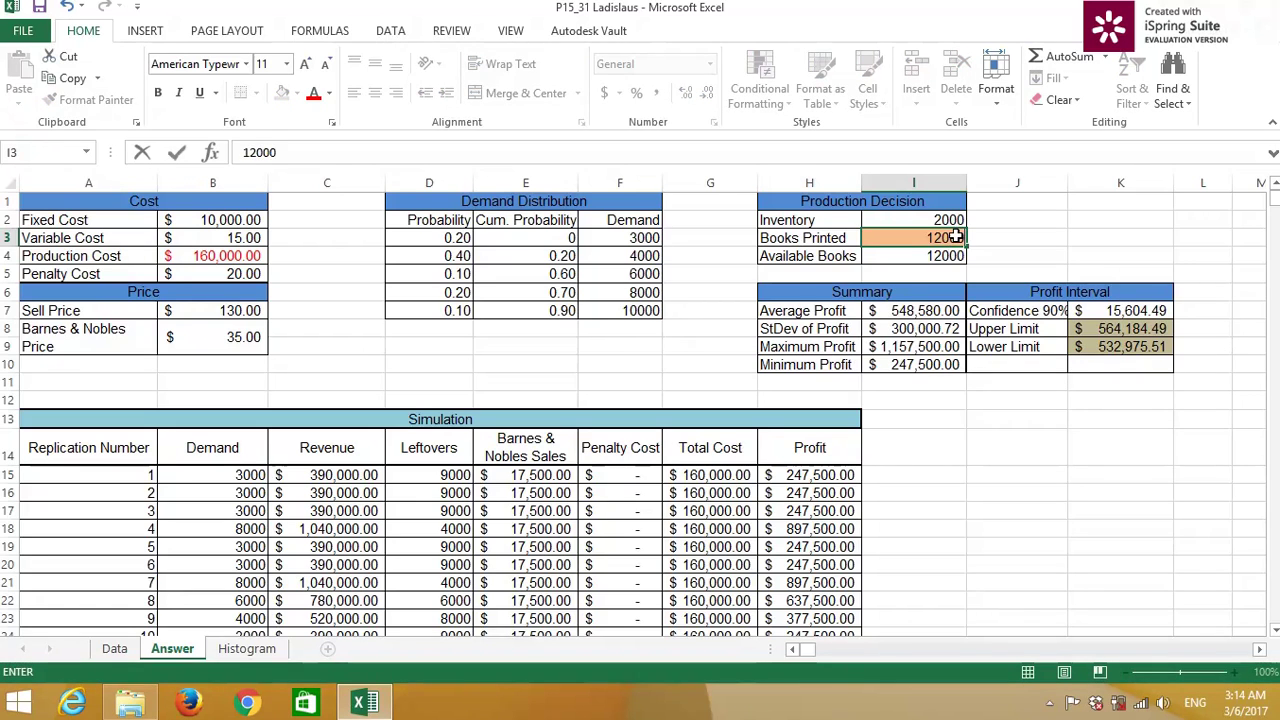
key("Return")
Step: Test a printing quantity of 14000 in I3, then set the books printed to 16000
left_click(957, 238)
type("14000")
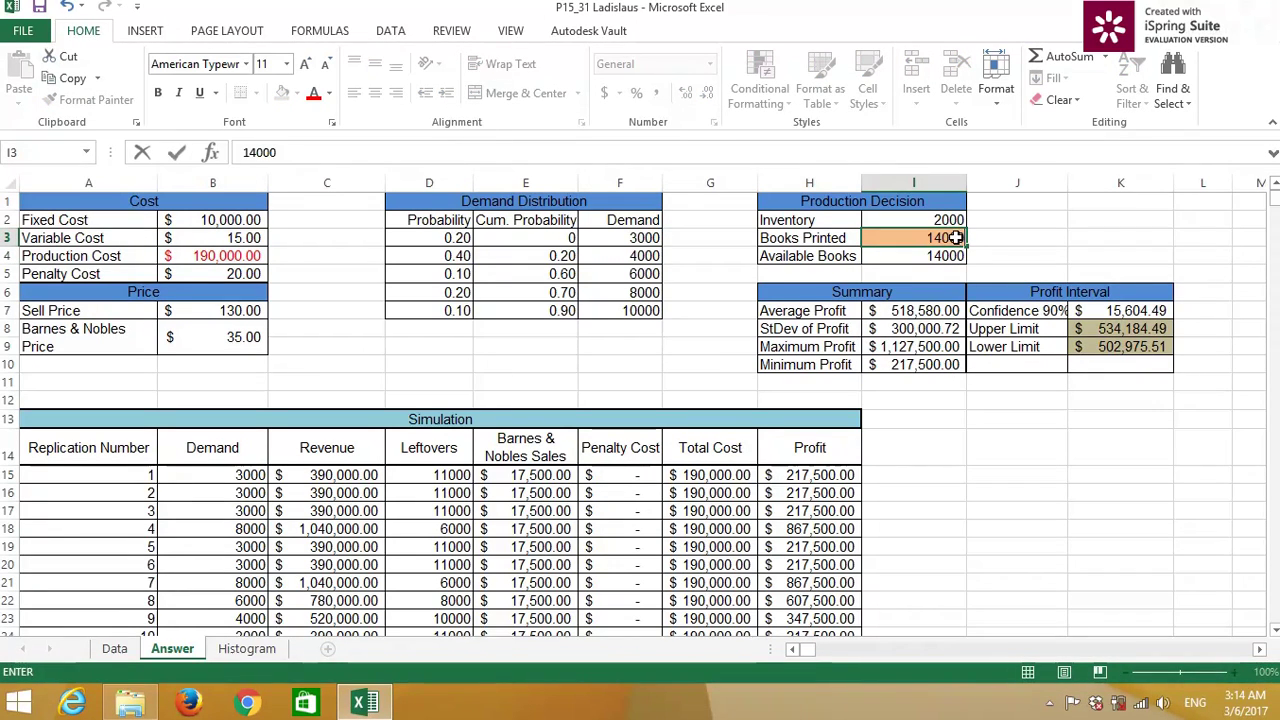
key("Return")
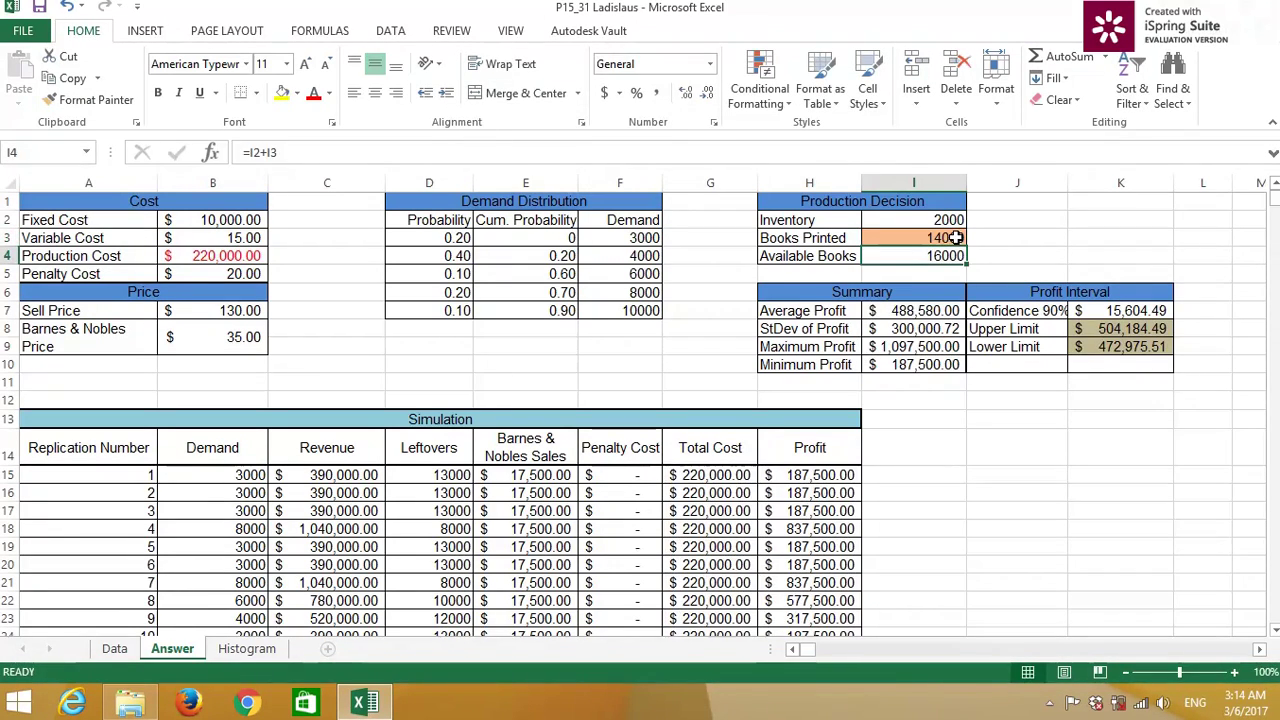
left_click(957, 238)
type("16000")
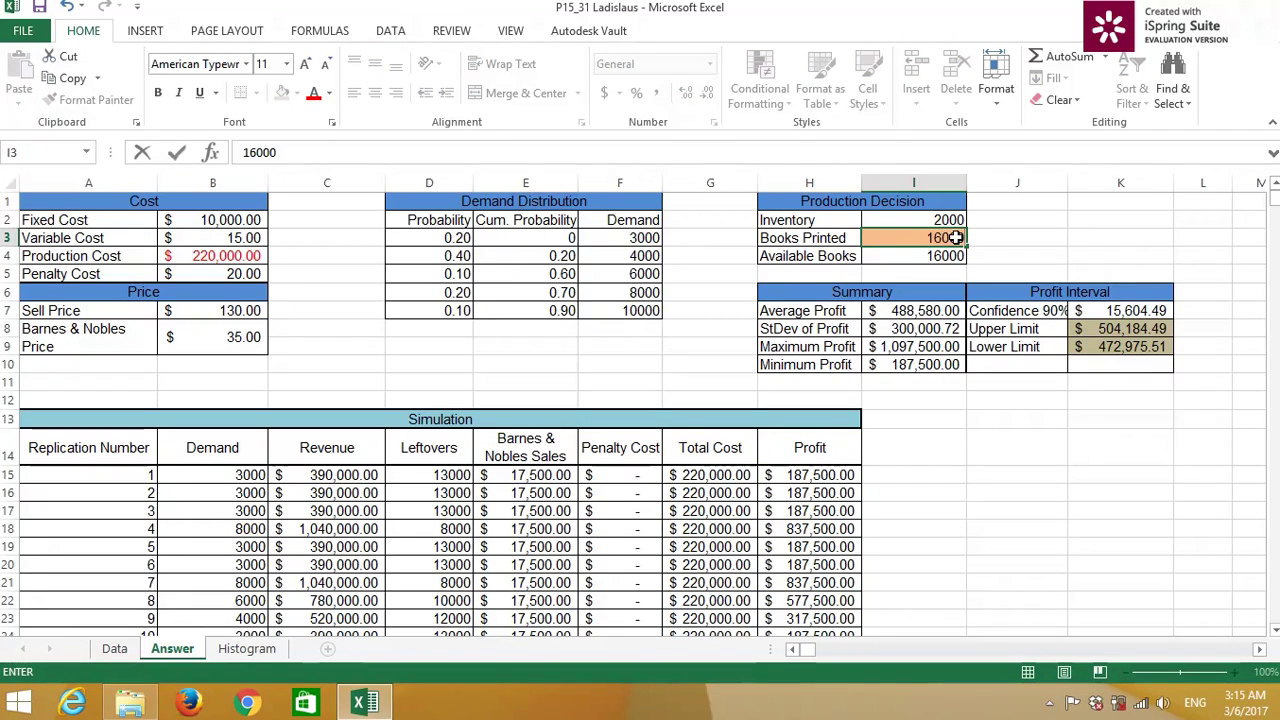
key("Return")
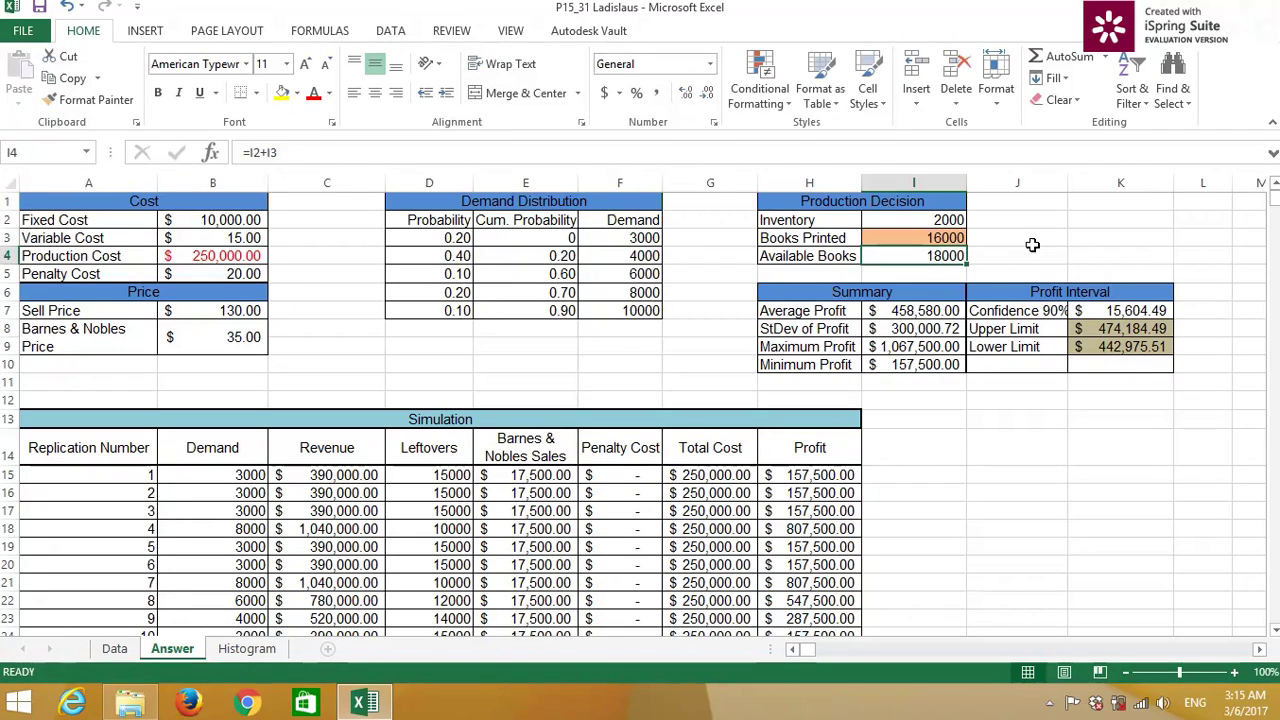
Step: Compare the upper and lower profit limits in K8 and K9 for the 16000-book printing decision
left_click(1108, 349)
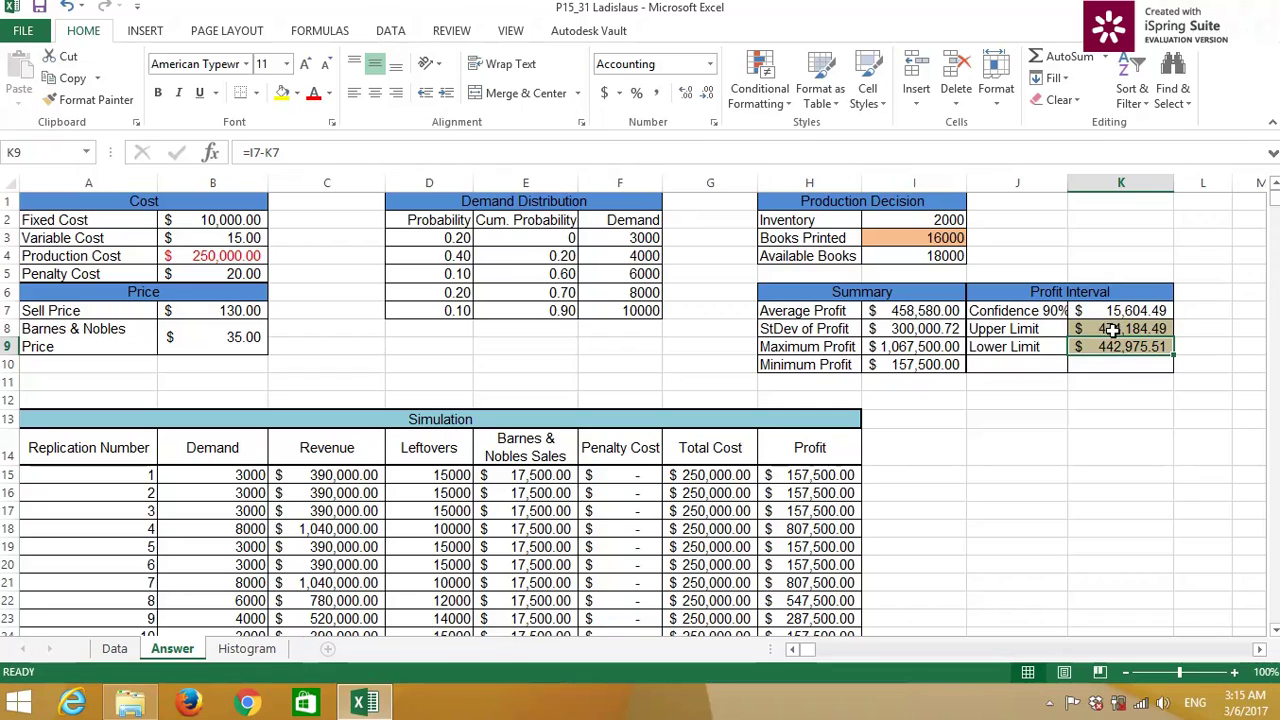
left_click(1112, 330)
left_click(1109, 347)
left_click(1110, 331)
left_click(1111, 349)
left_click(1110, 330)
left_click(1110, 347)
left_click(1110, 331)
left_click(1110, 347)
left_click(1110, 331)
left_click(1111, 348)
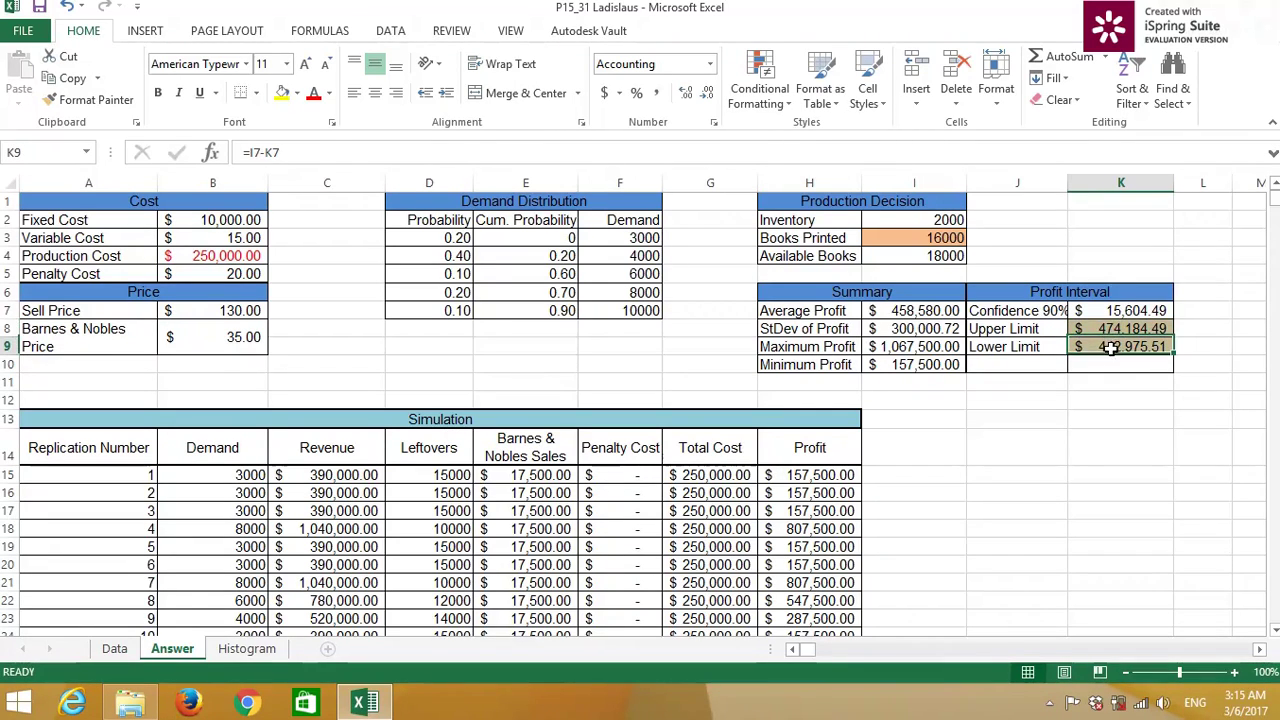
left_click(1110, 330)
left_click(1111, 363)
left_click(1111, 347)
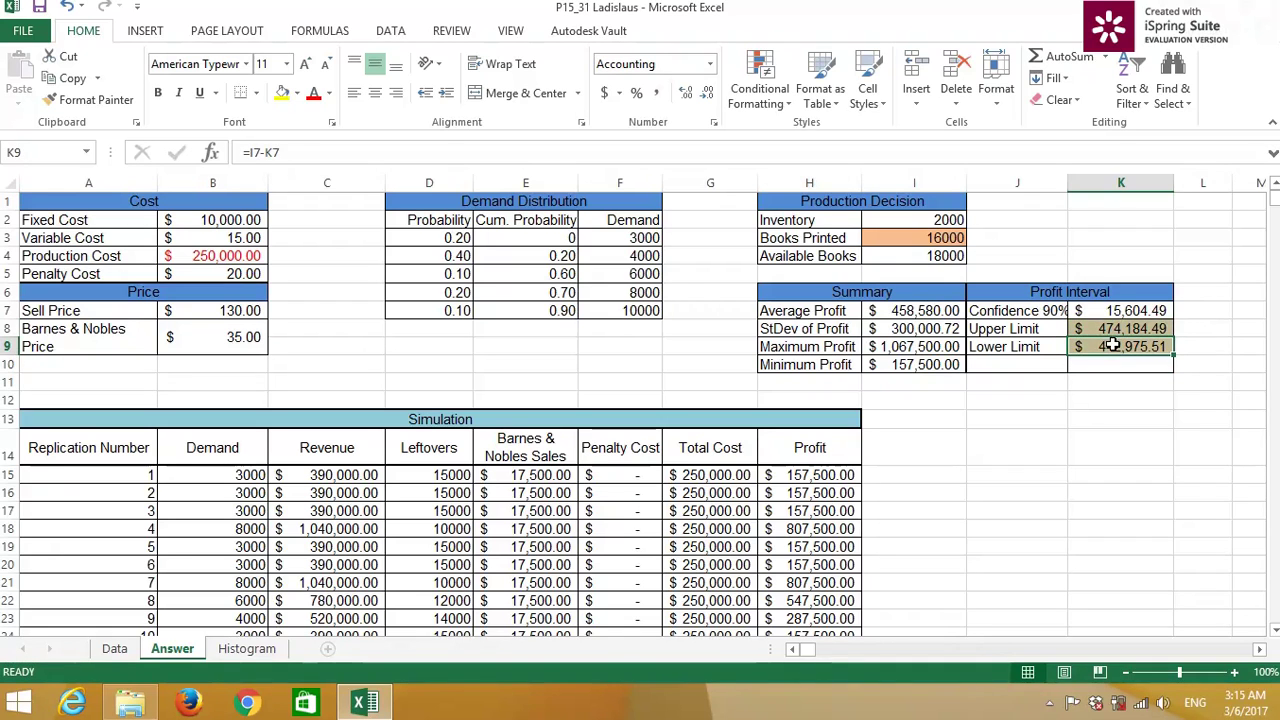
left_click(1111, 330)
left_click(1112, 346)
left_click(1111, 330)
left_click(1112, 346)
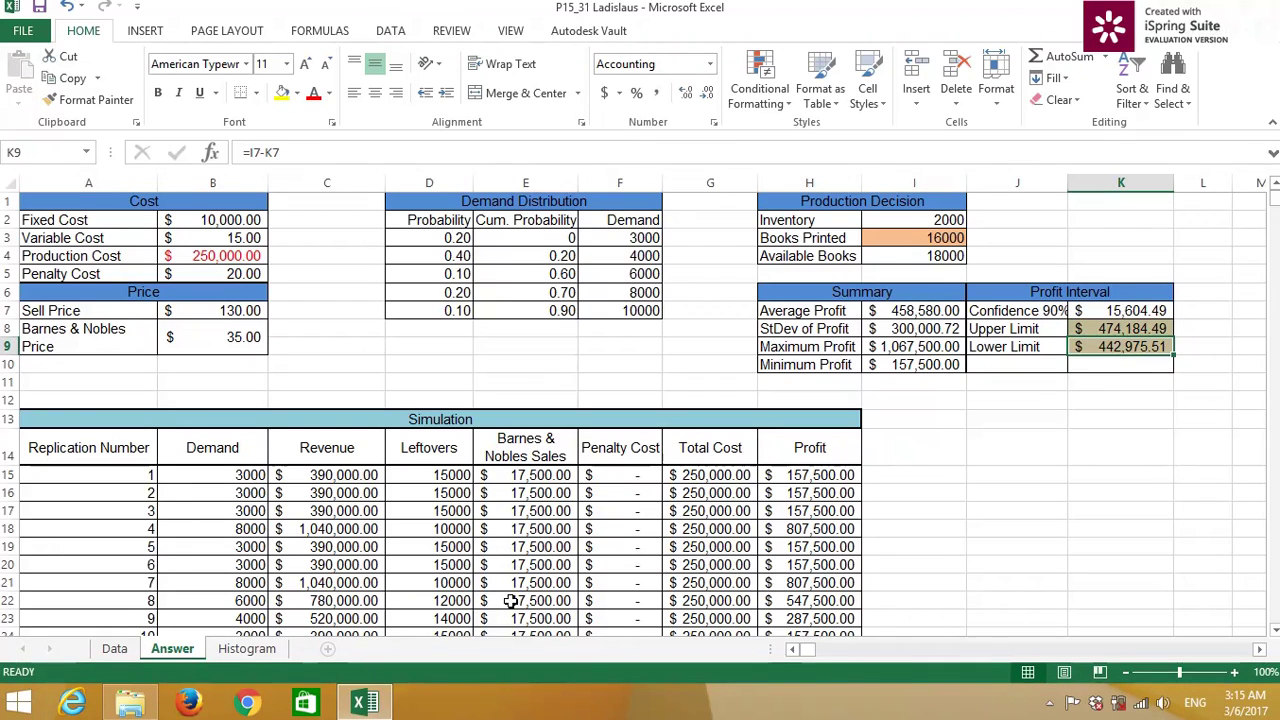
Step: Open the Histogram sheet and examine the profit limits for decision 0 in column C together with the bar chart
left_click(255, 646)
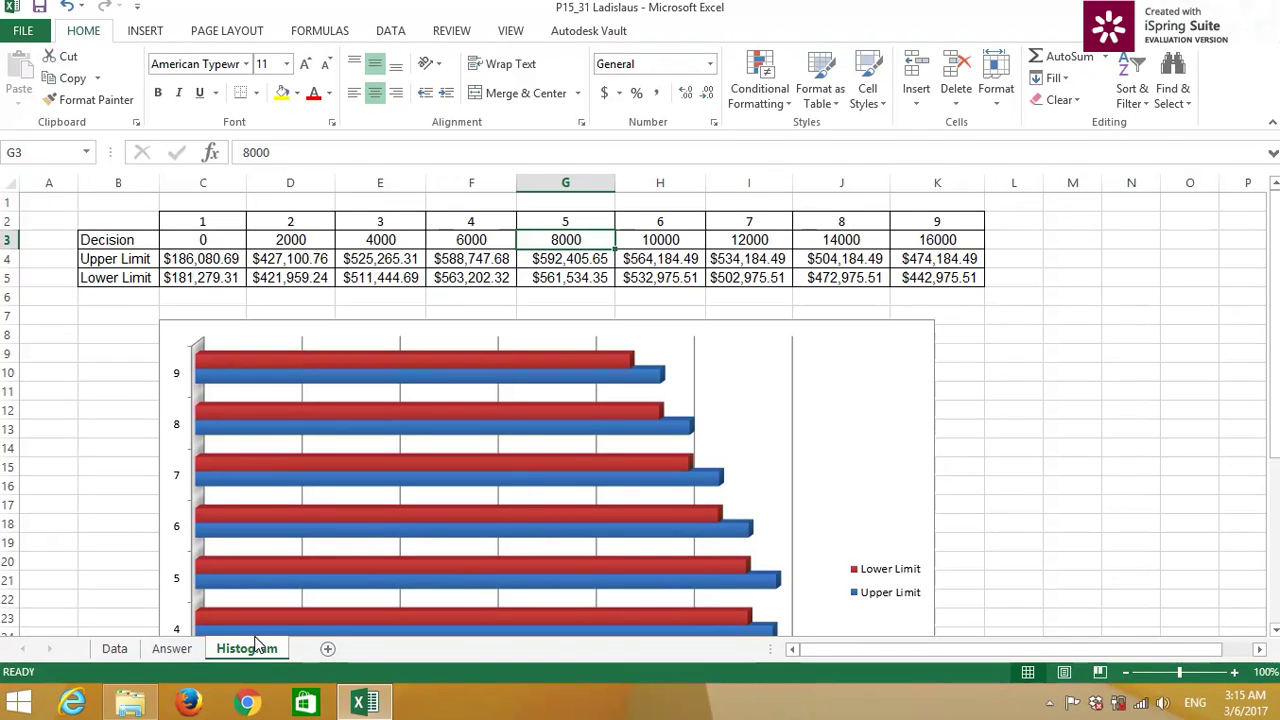
left_click(222, 241)
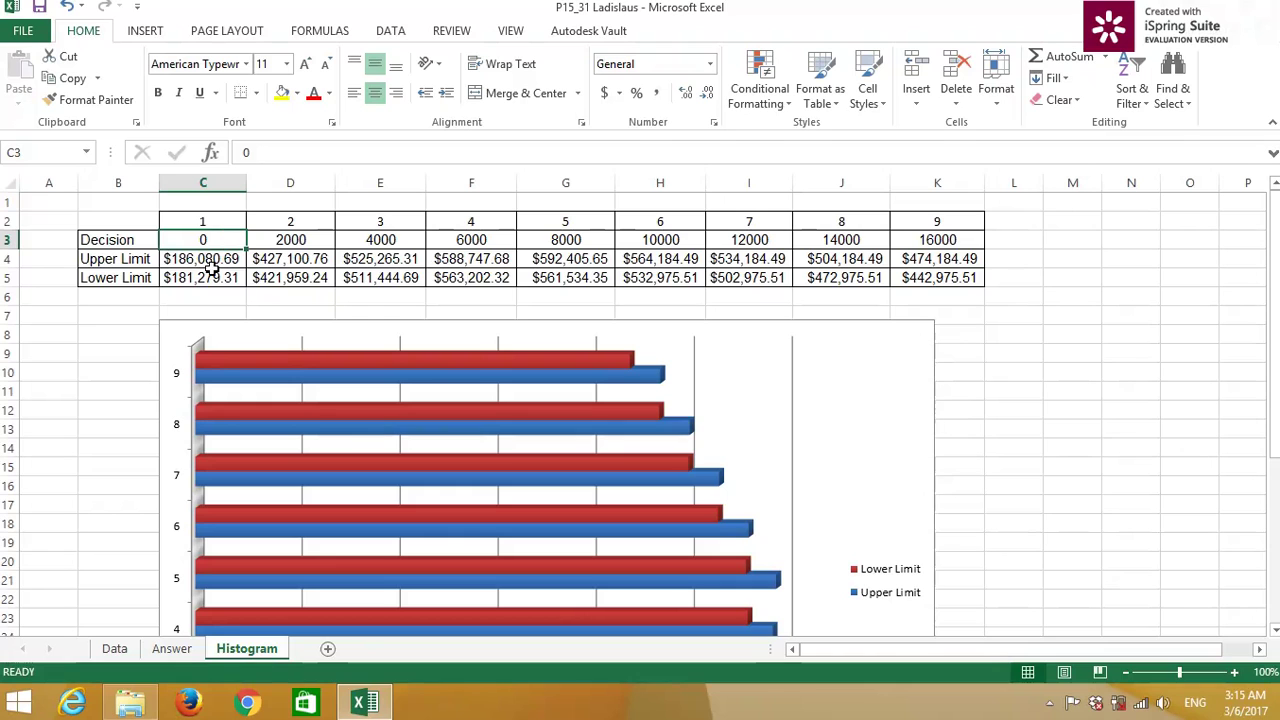
left_click(214, 277)
key("Up")
scroll(449, 560, "down", 4)
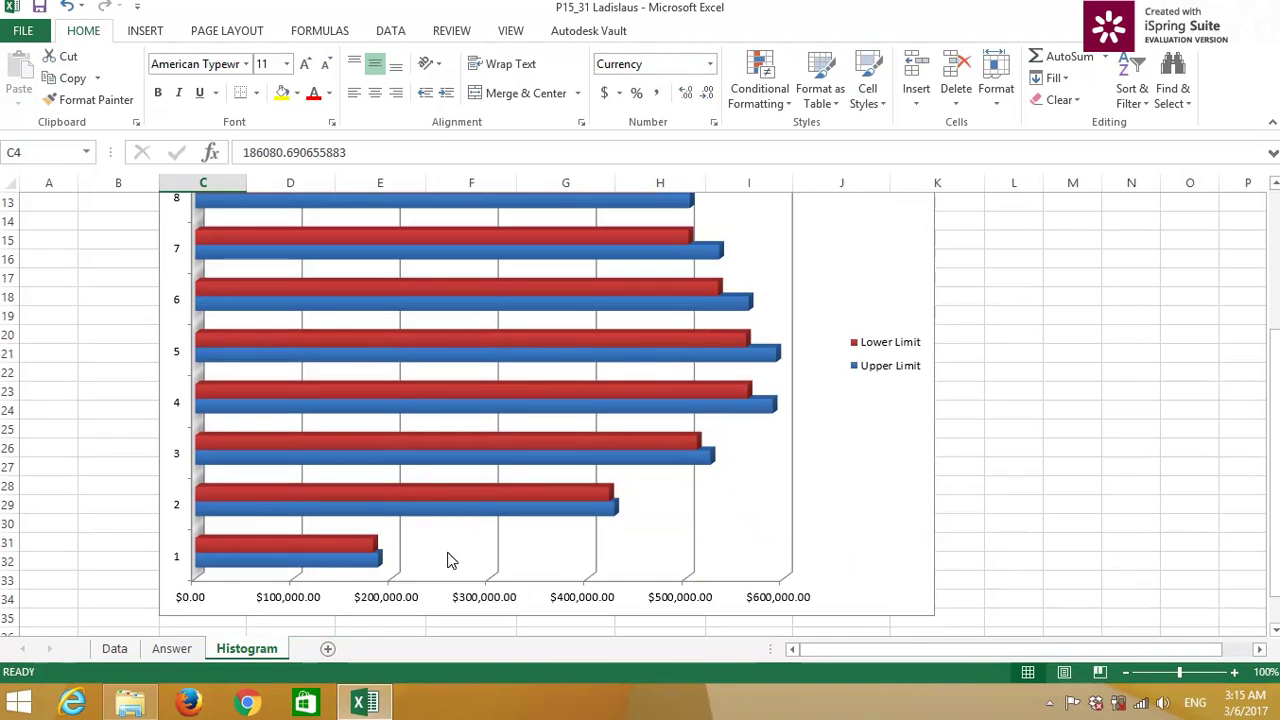
scroll(456, 531, "up", 4)
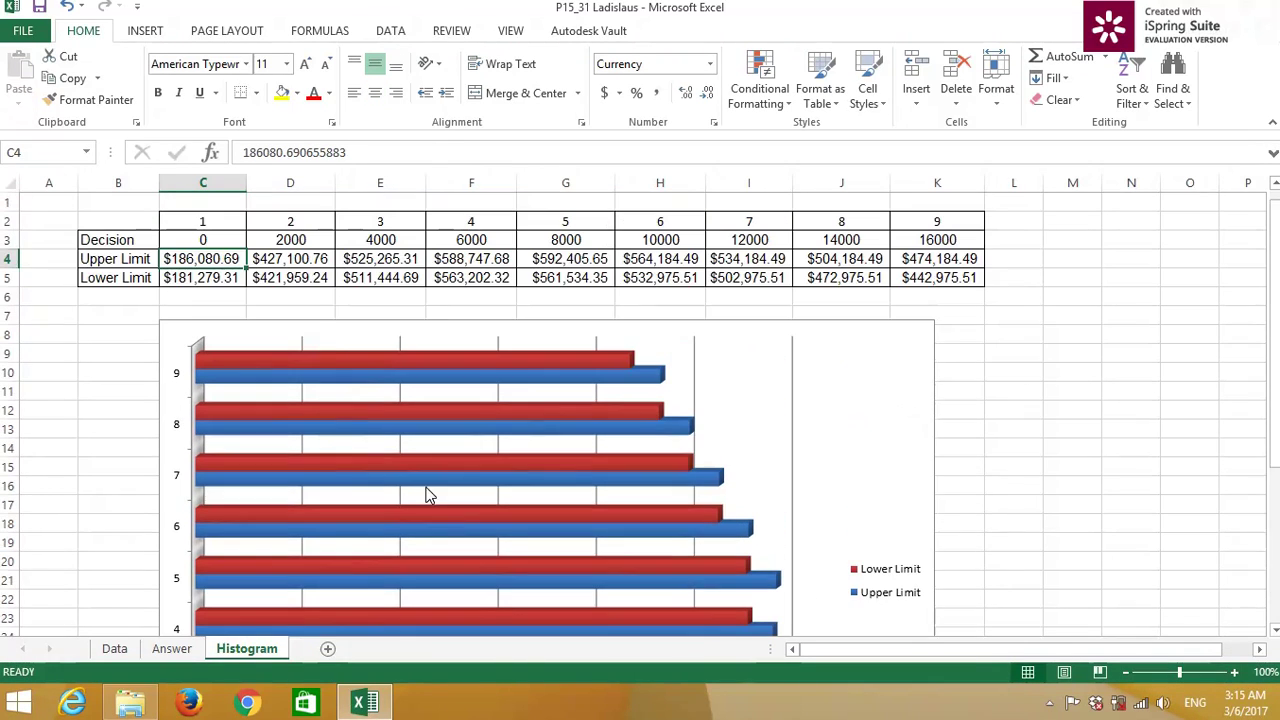
Step: Examine the upper and lower limits in rows 4 and 5 for the printing decisions from 2000 to 16000
left_click(296, 258)
key("Down")
left_click(382, 259)
key("Down")
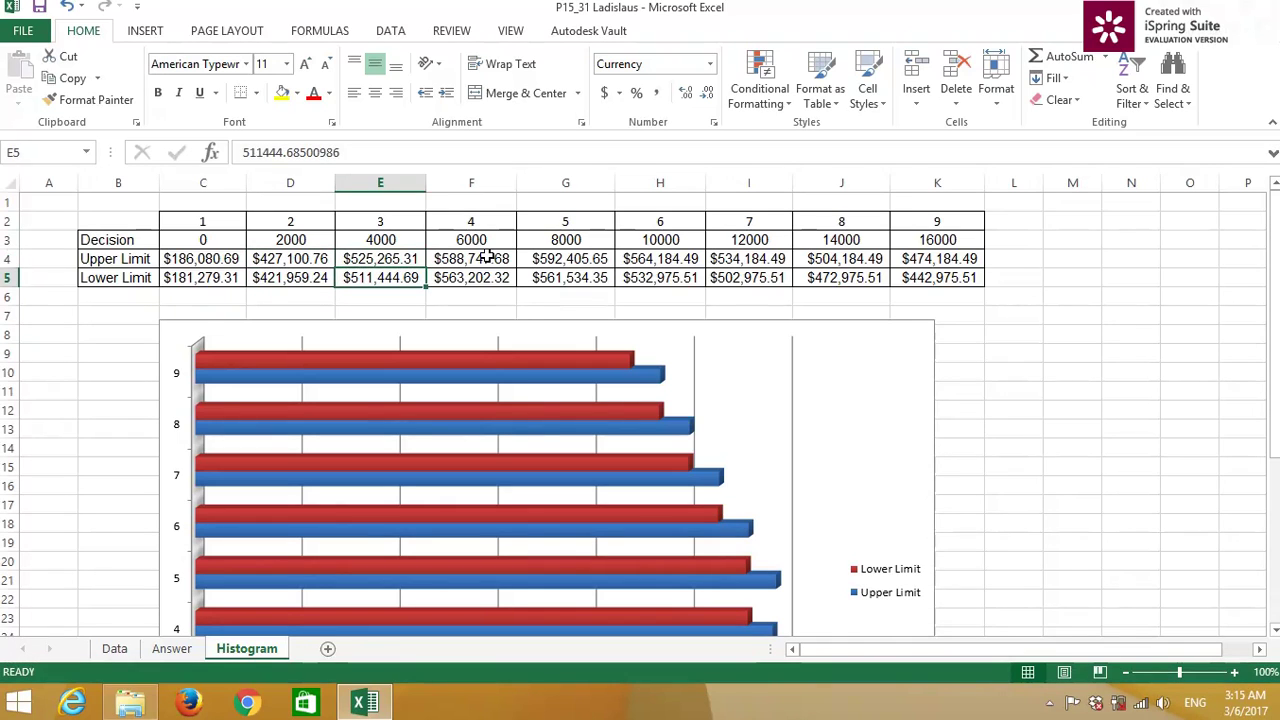
left_click(488, 258)
key("Down")
key("Down")
left_click(599, 262)
key("Down")
left_click(667, 263)
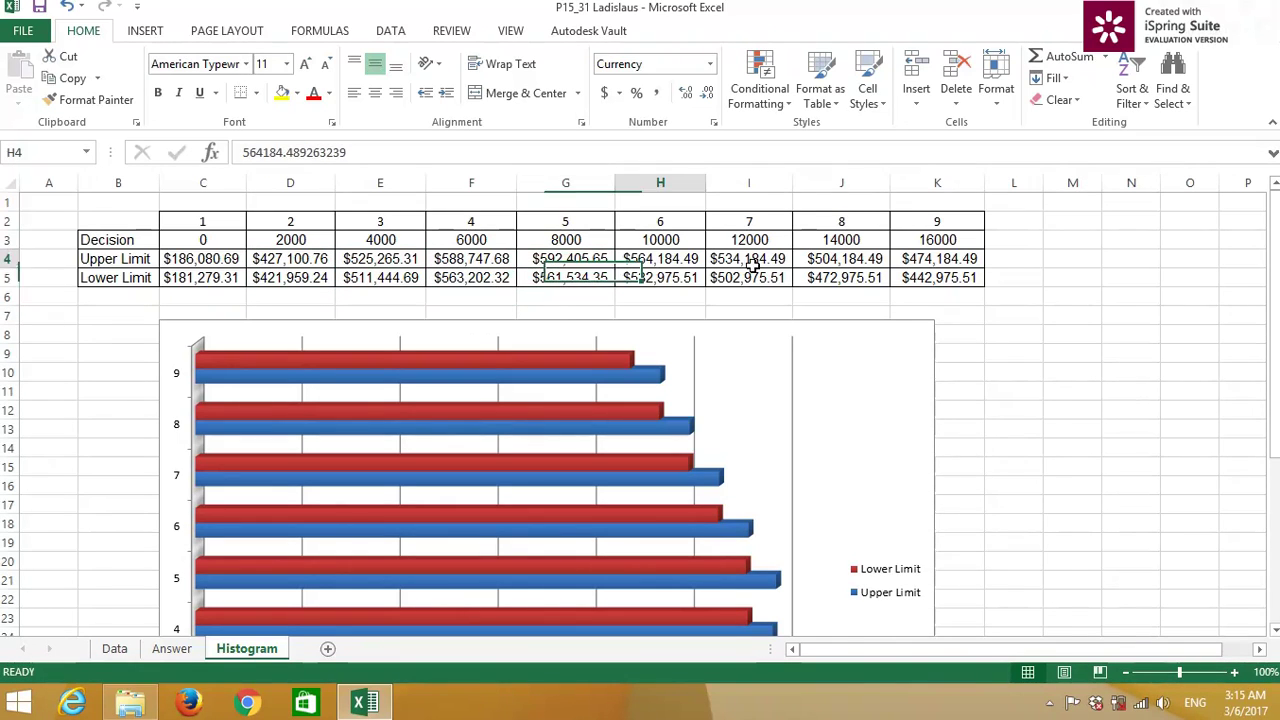
key("Down")
left_click(766, 262)
key("Down")
left_click(843, 260)
key("Down")
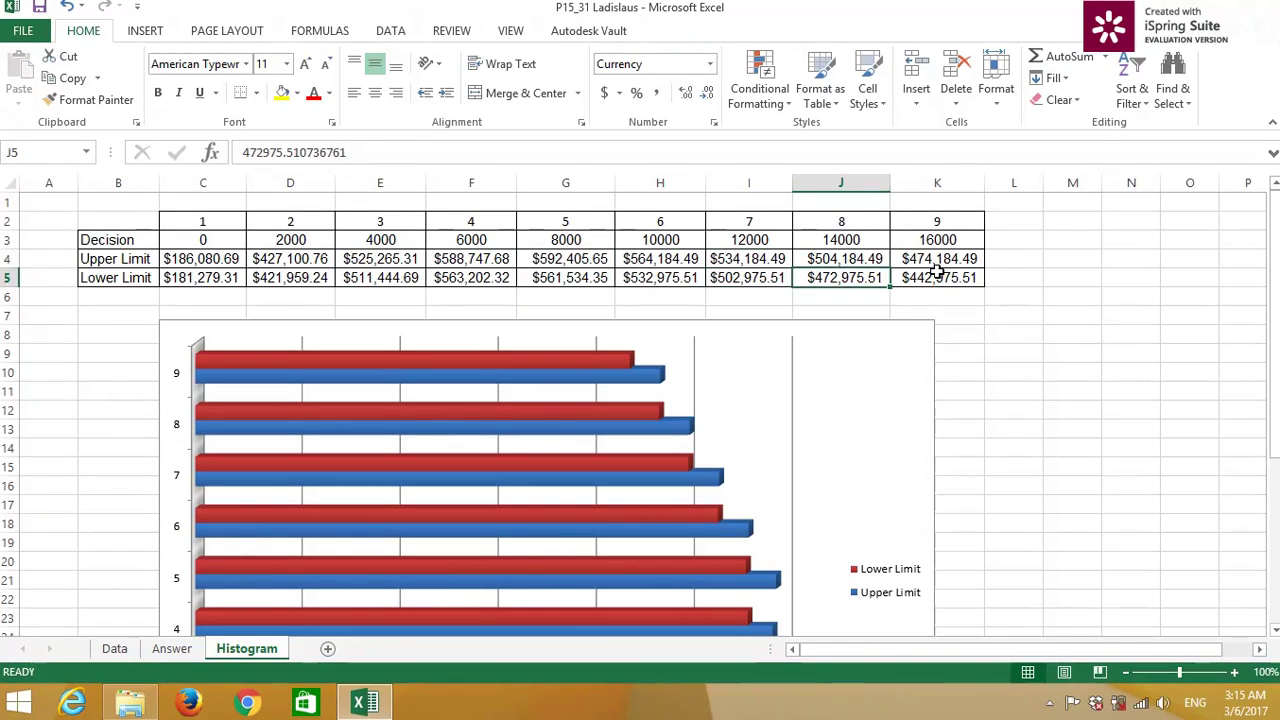
left_click(933, 260)
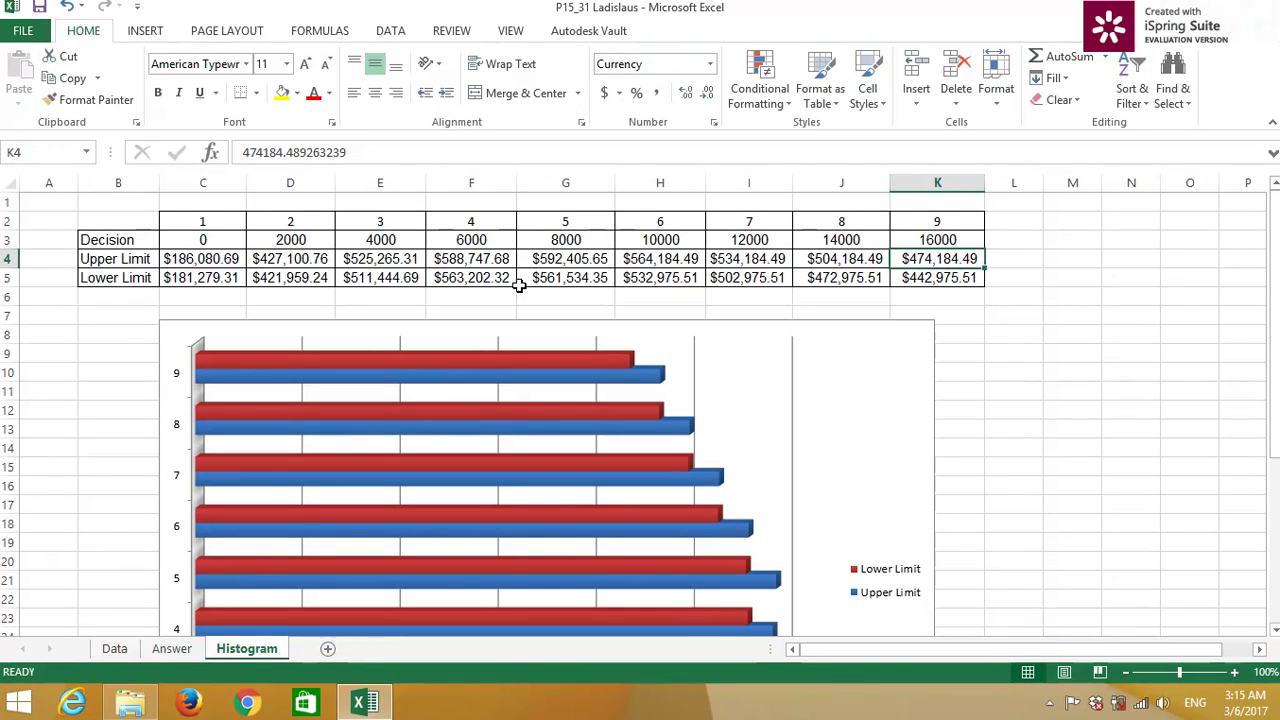
Step: Examine the 8000-book decision in G3 and its upper and lower limits in G4 and G5
left_click(566, 241)
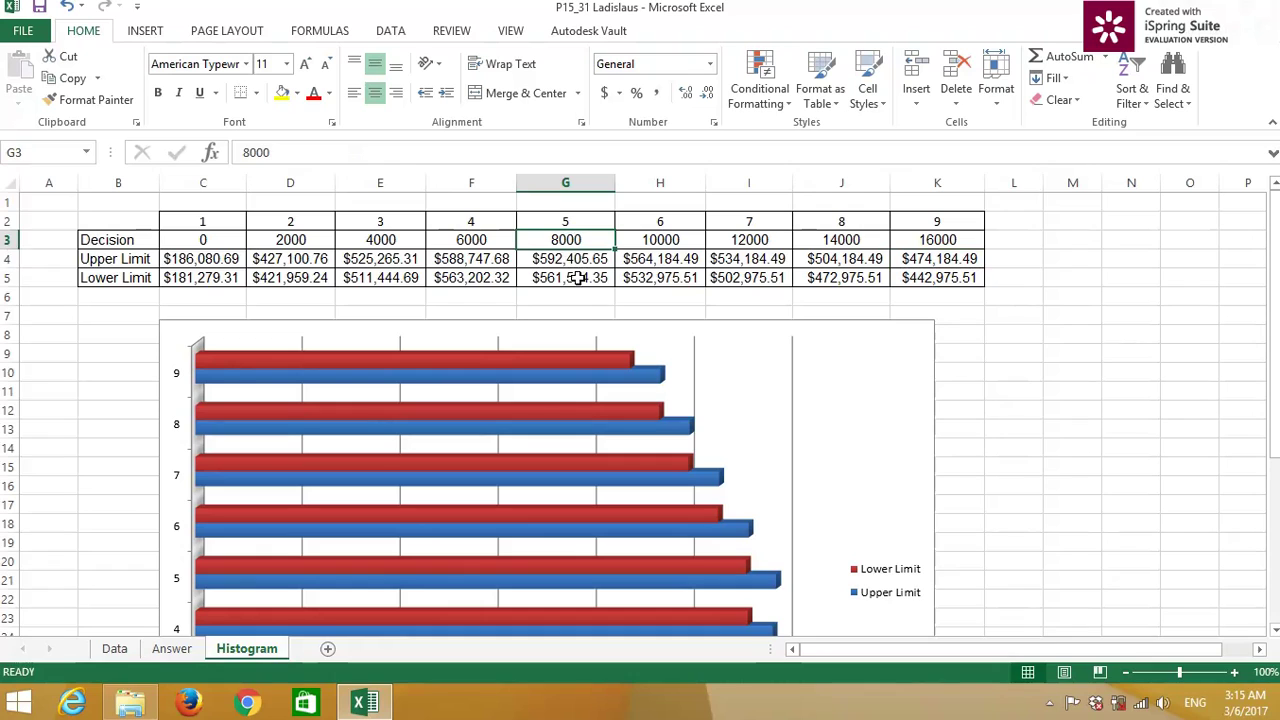
left_click(577, 261)
key("Down")
left_click(578, 253)
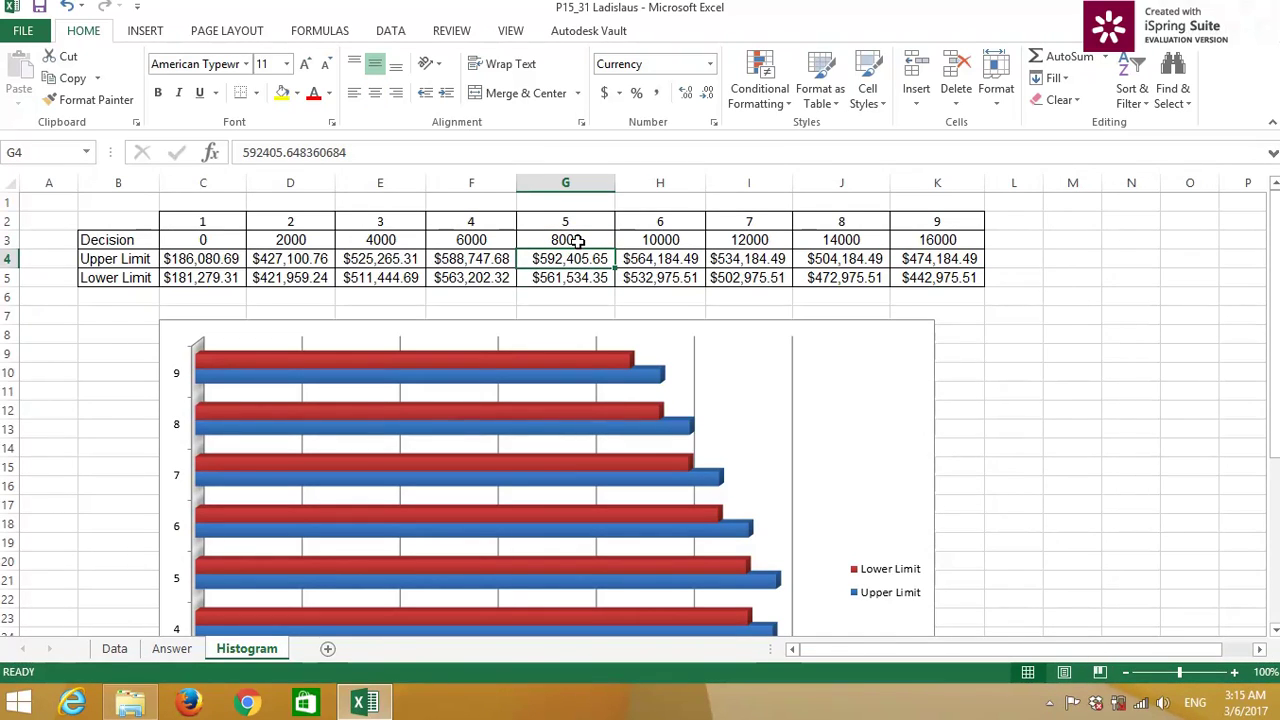
Step: Check the 8000-book quantity against its upper and lower profit limits, ending with the range G3:G5 selected
left_click(580, 248)
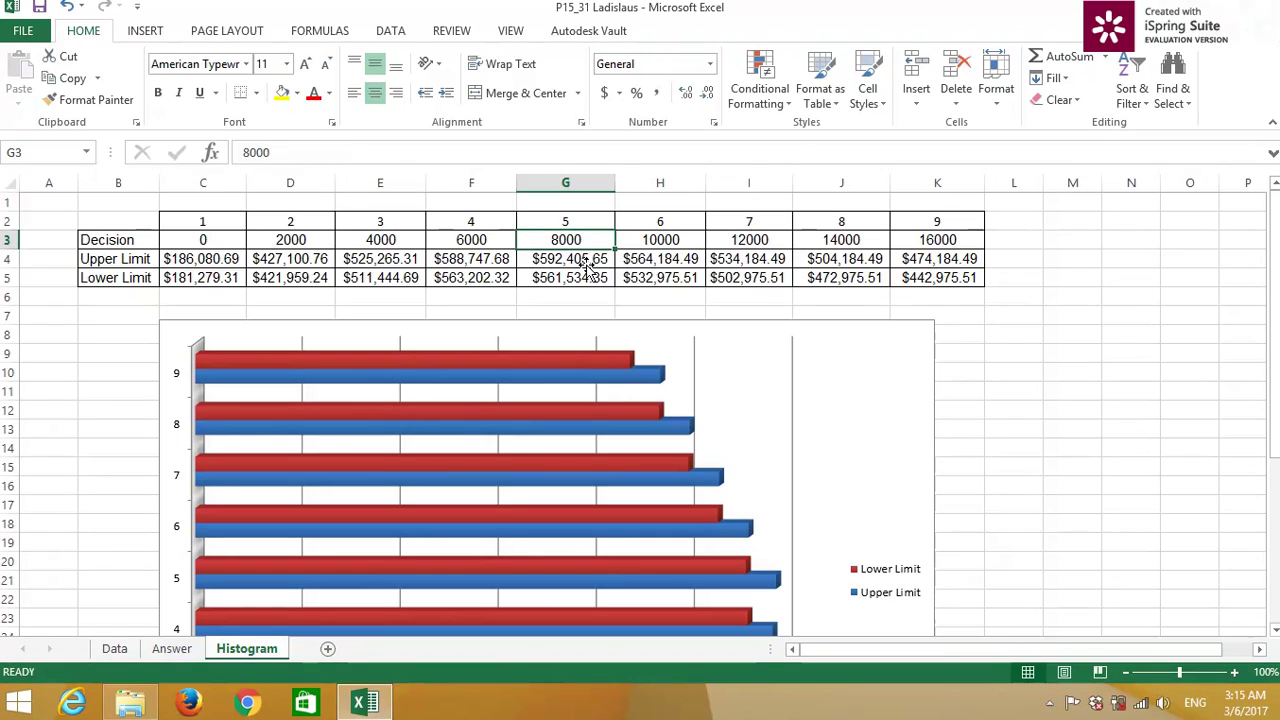
left_click(586, 262)
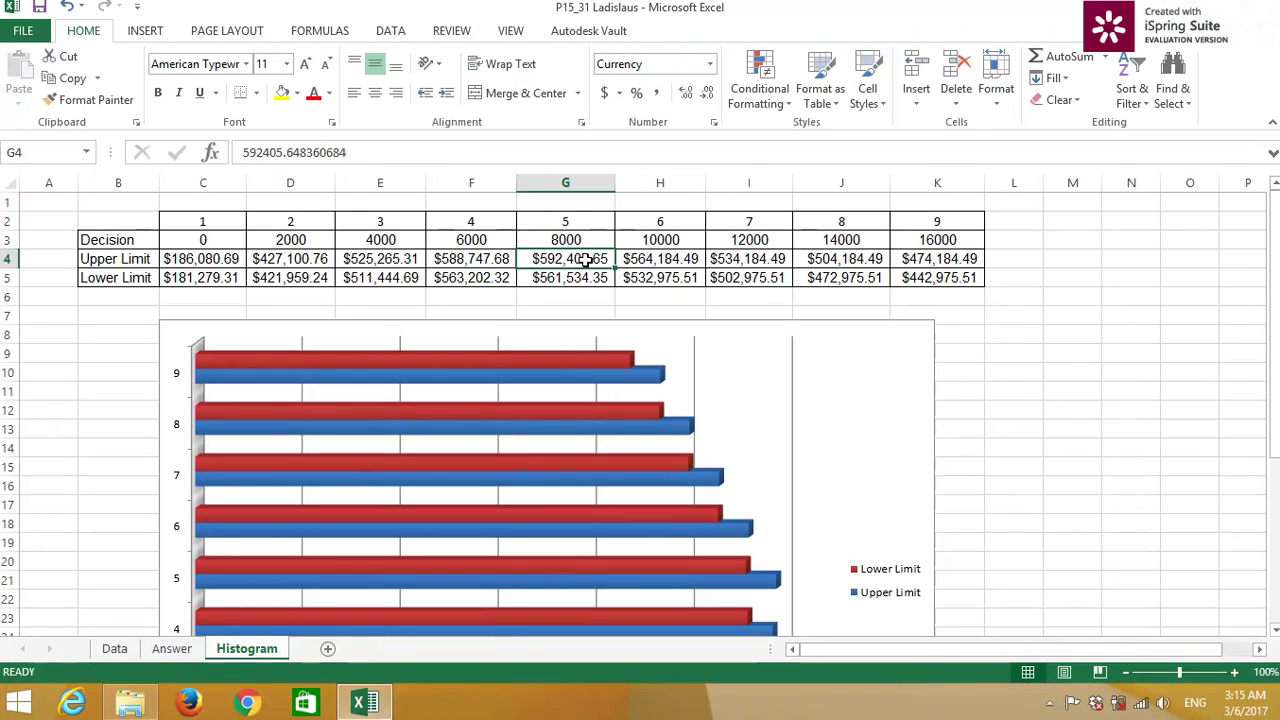
left_click(592, 243)
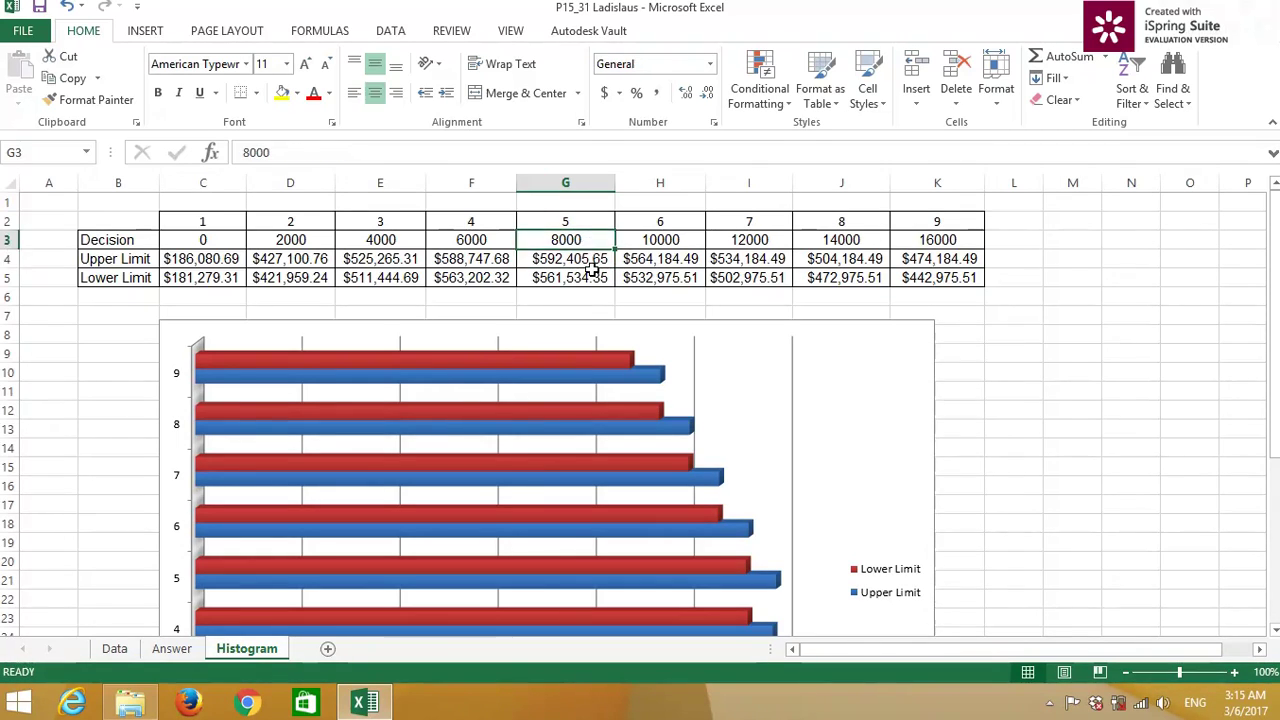
left_click(588, 260)
left_click(594, 274)
left_click(590, 260)
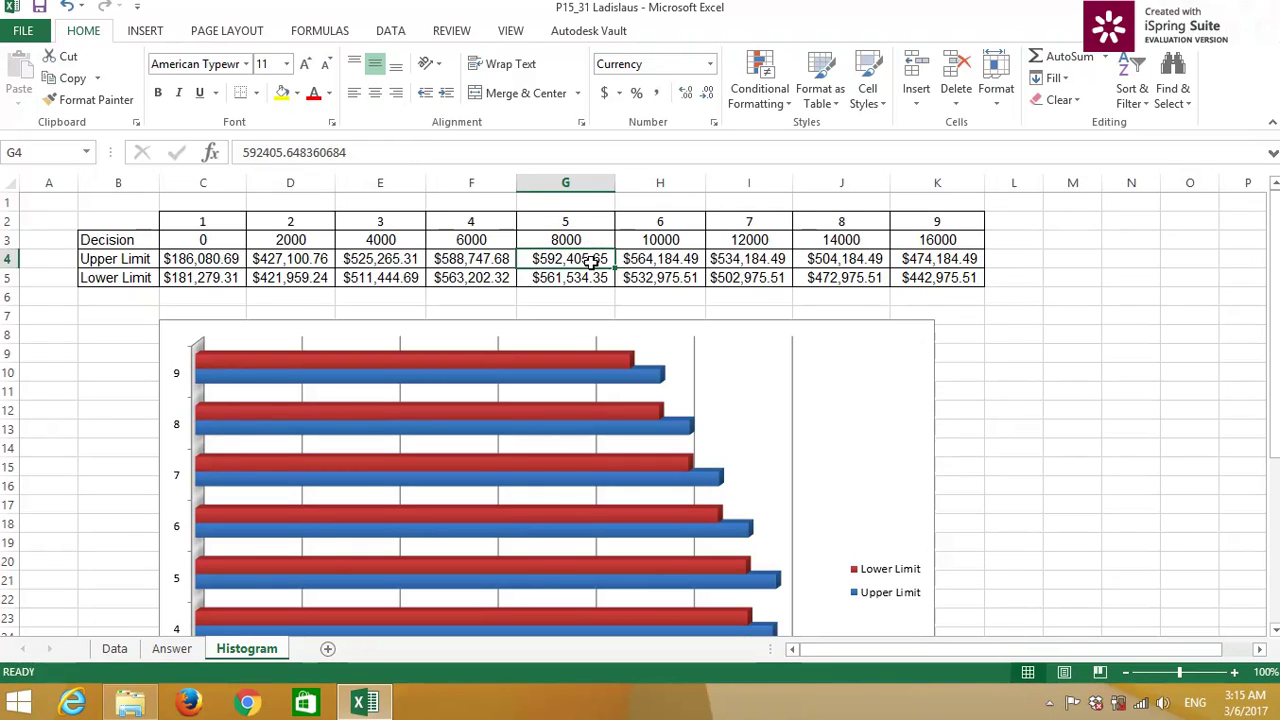
left_click(592, 245)
left_click(592, 256)
left_click(590, 276)
left_click(590, 243)
left_click(588, 258)
left_click(578, 245)
left_click(590, 258)
left_click(578, 243)
left_click_drag(575, 243, 575, 277)
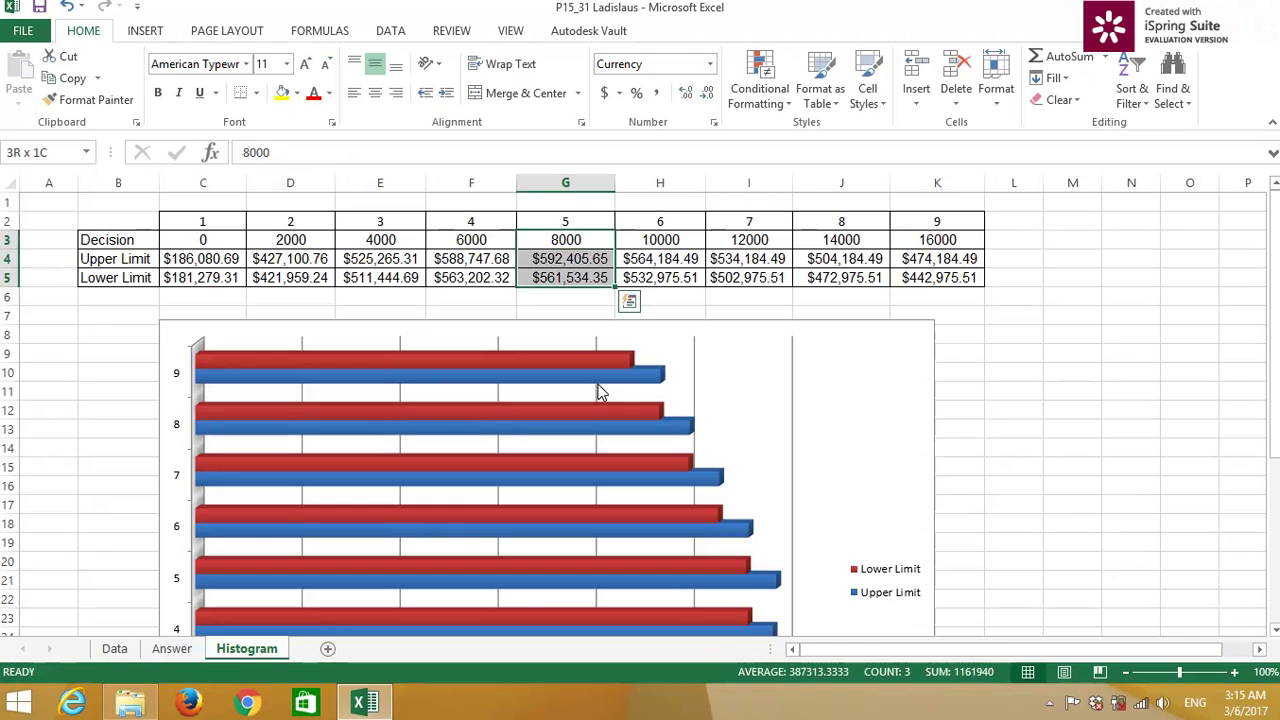
Step: Compare the chart bars of all nine decisions, and read the 8000-book decision's limits in G4 and G5
scroll(826, 349, "down", 4)
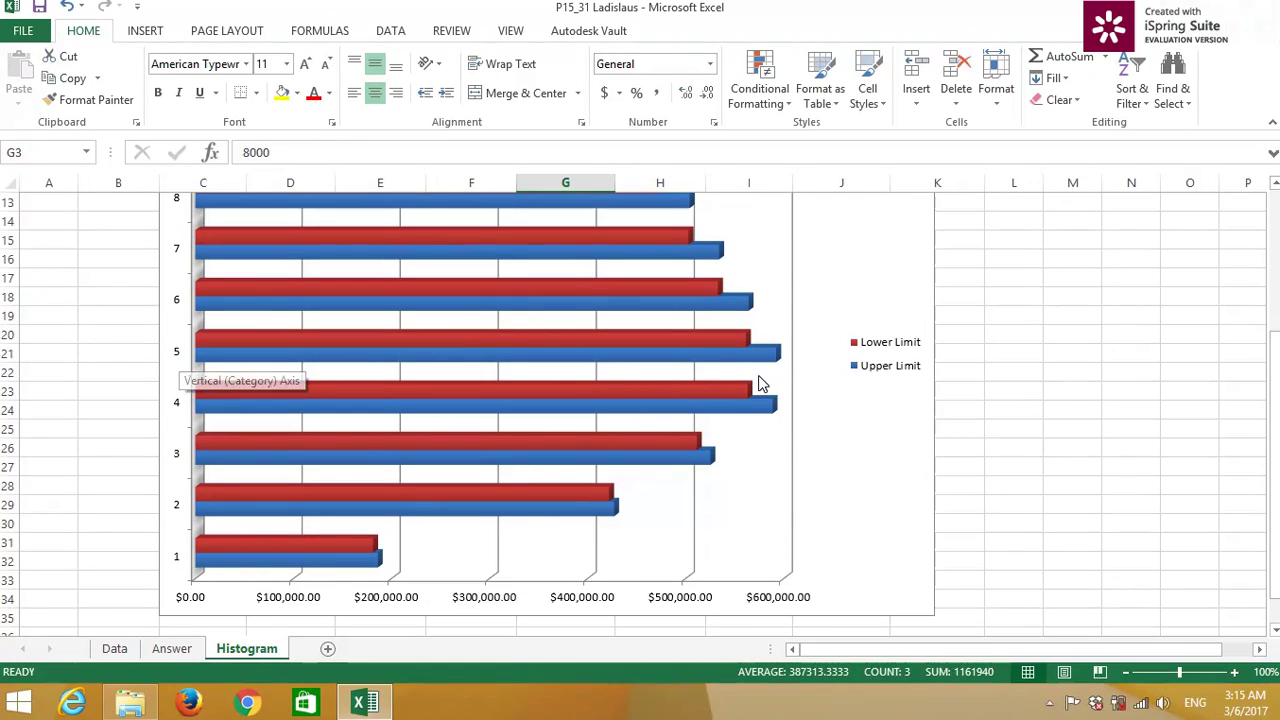
scroll(449, 391, "up", 4)
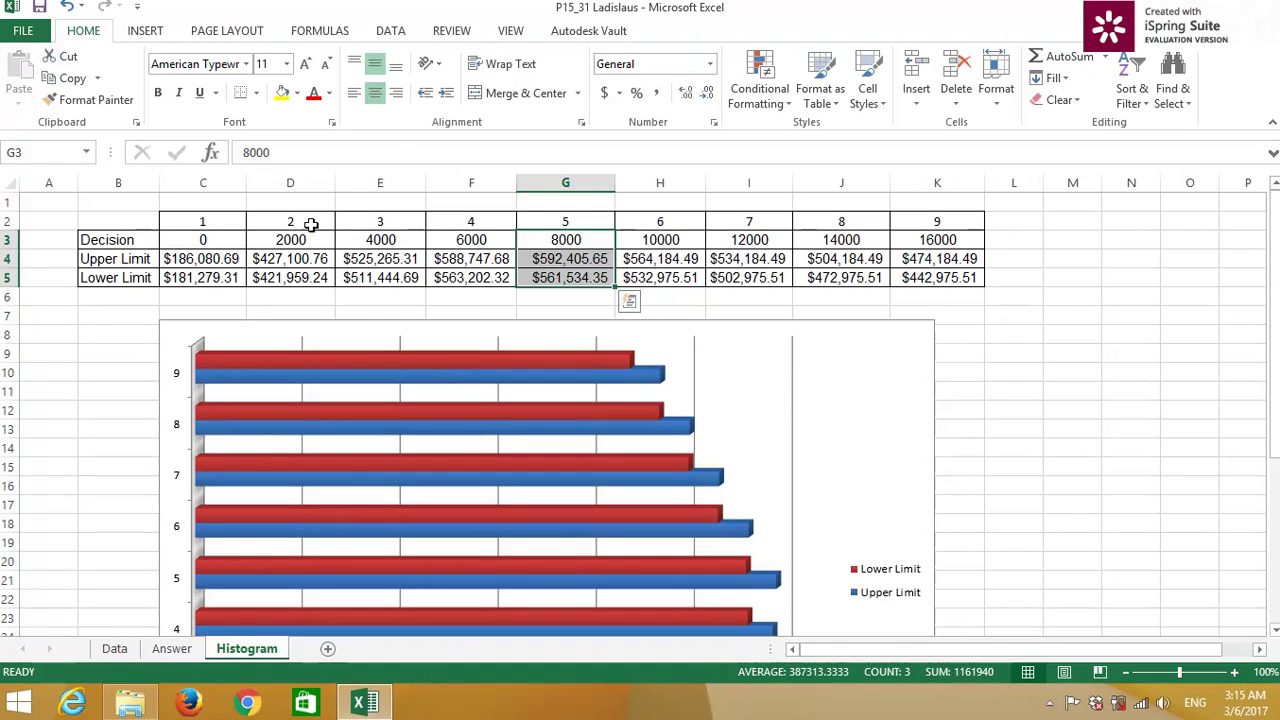
left_click(582, 244)
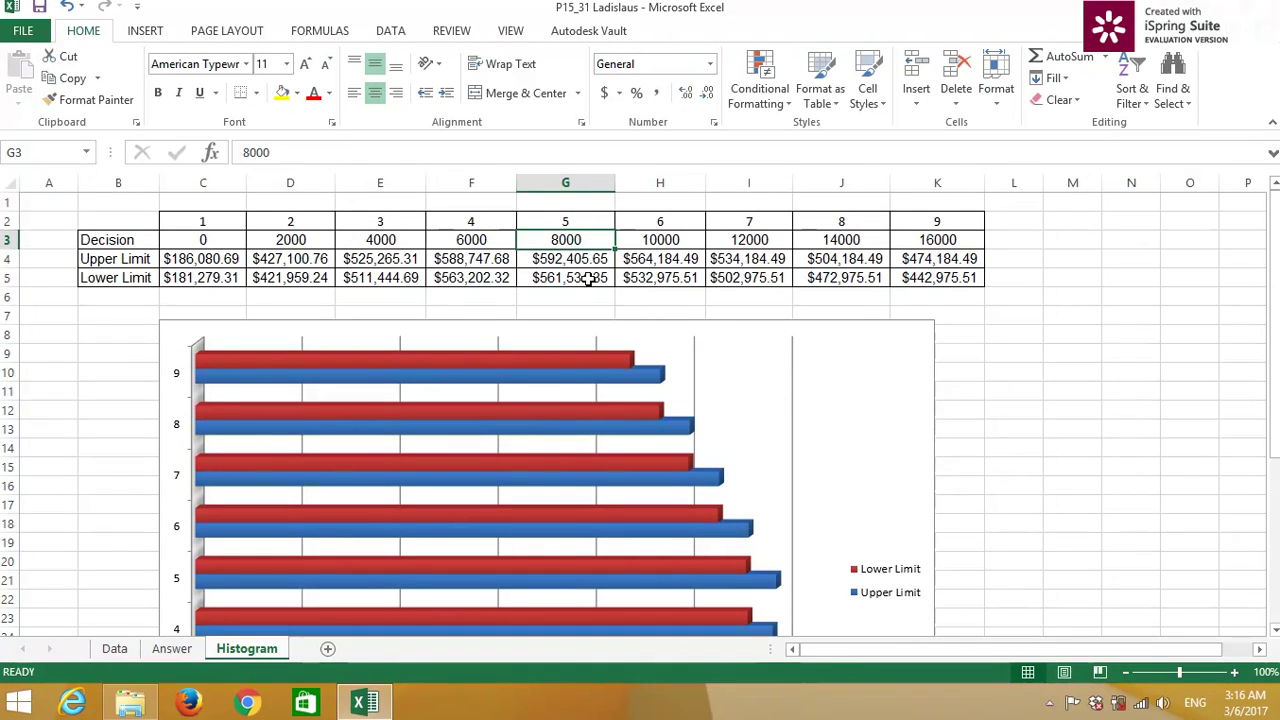
left_click(587, 277)
left_click(580, 258)
left_click(581, 276)
left_click(577, 259)
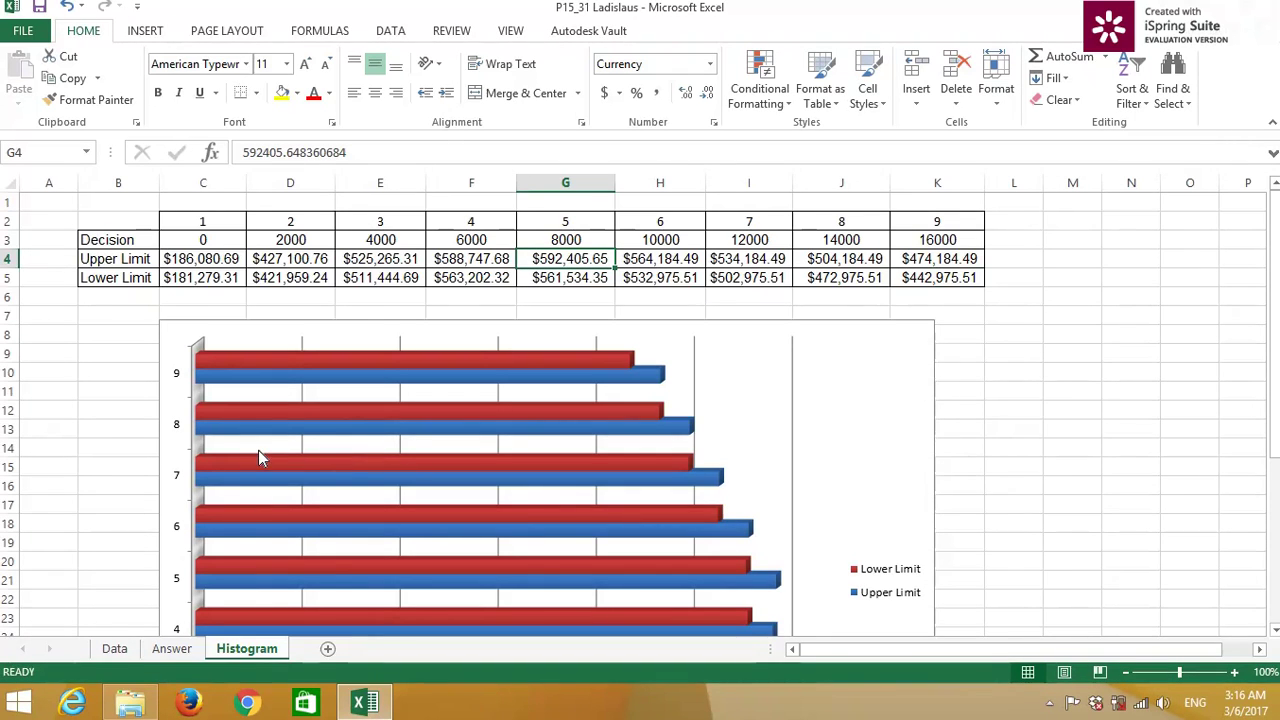
Step: Inspect the Upper Limit bar of decision 6 in the chart and compare it with the 8000-book values in column G
scroll(618, 400, "down", 6)
scroll(604, 478, "up", 5)
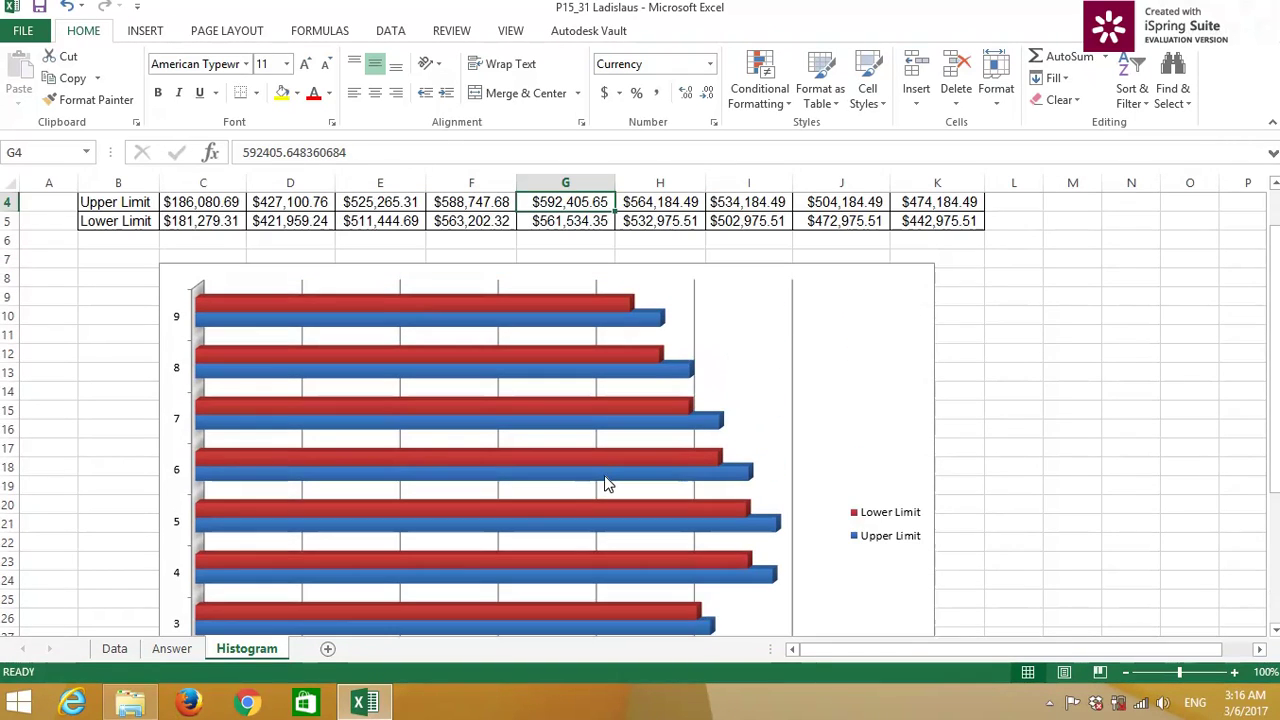
mouse_move(605, 480)
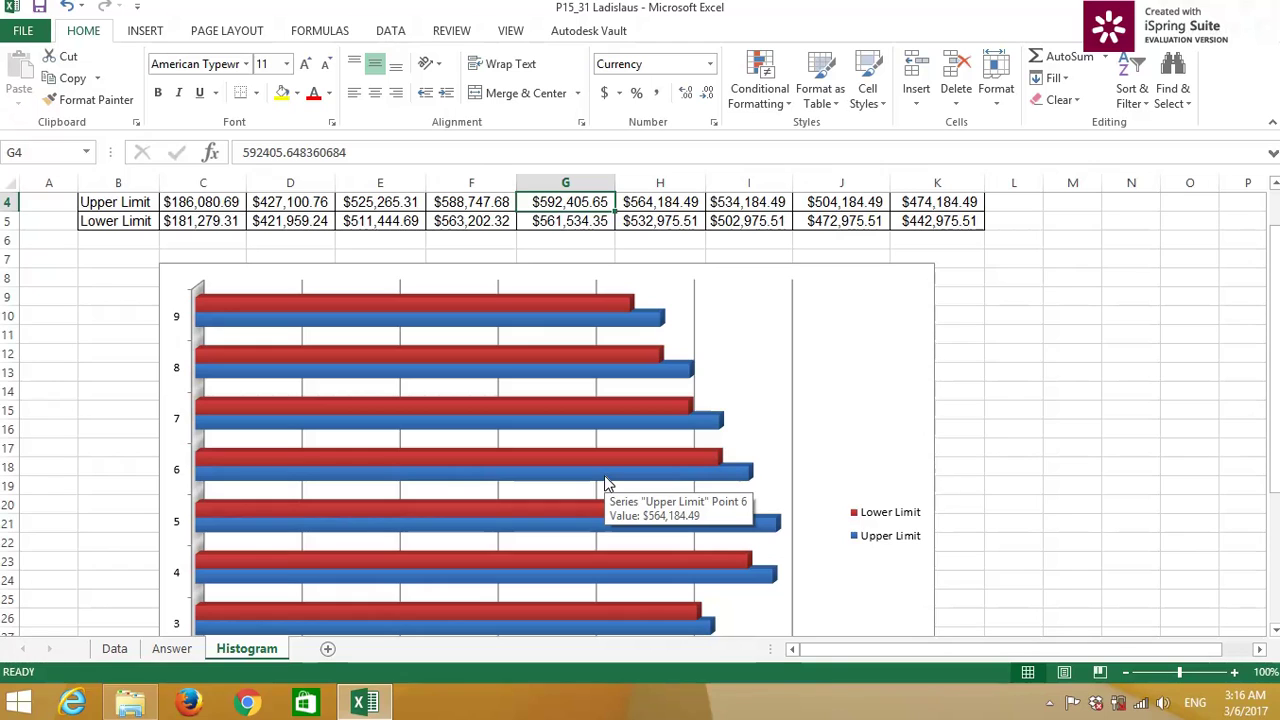
left_click(597, 221)
scroll(580, 251, "up", 1)
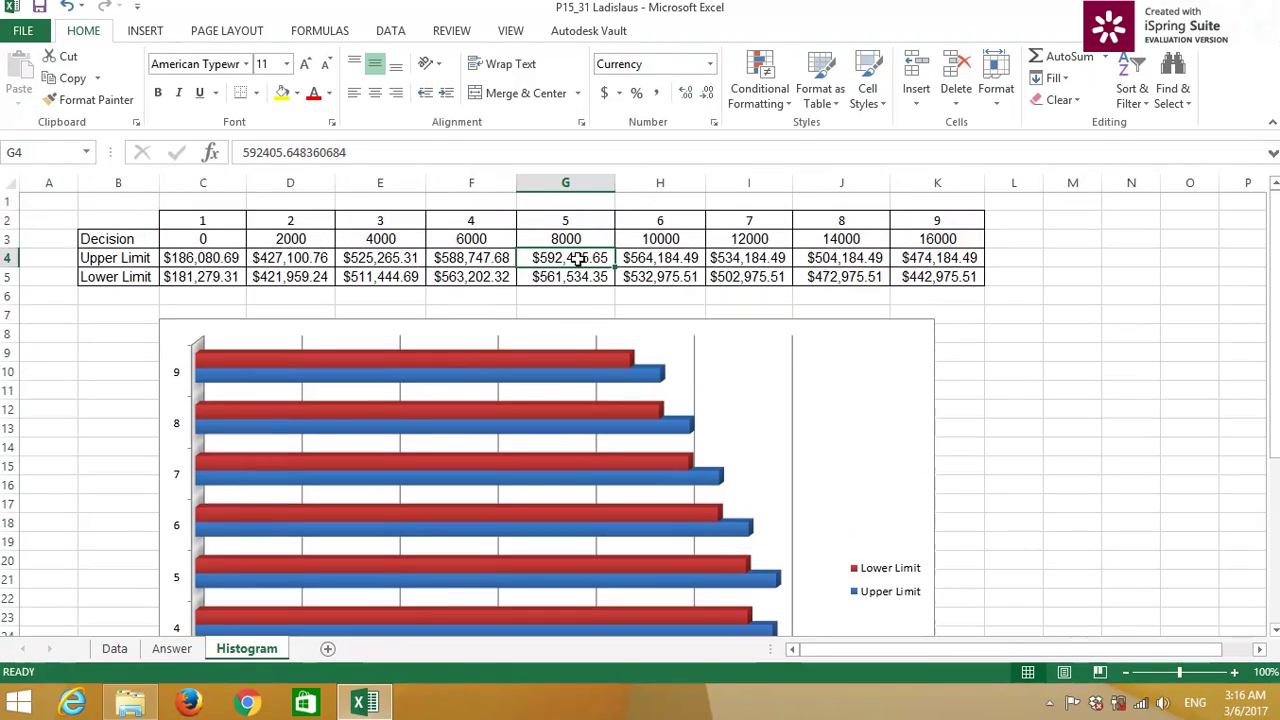
left_click(582, 261)
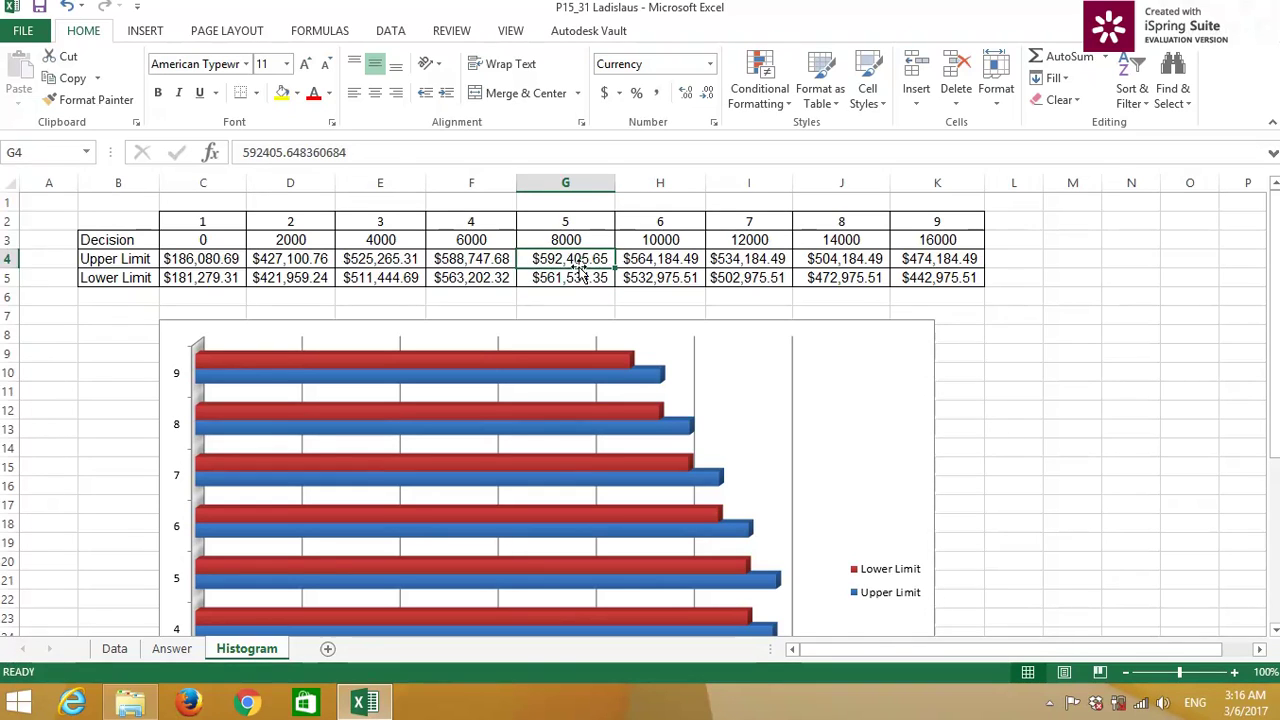
left_click(577, 241)
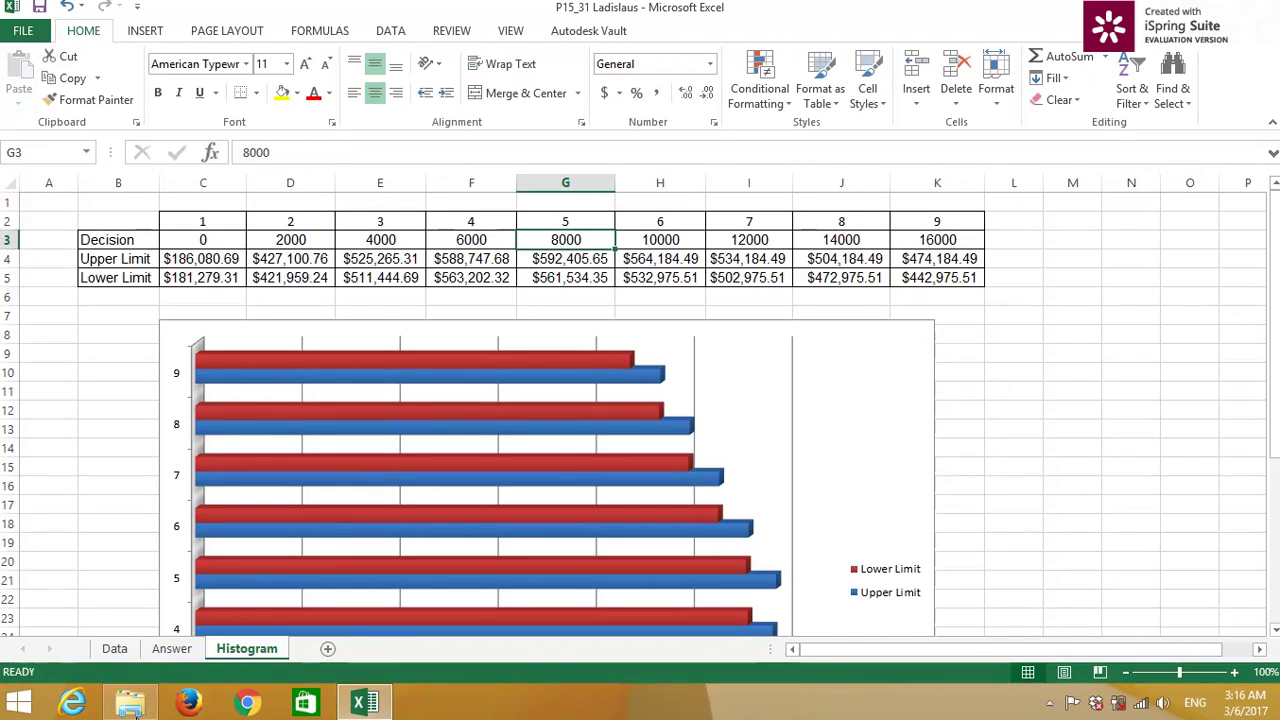
Step: Review the chart down to its profit axis and relate it to the 8000-book decision's limits in the table
scroll(500, 560, "down", 5)
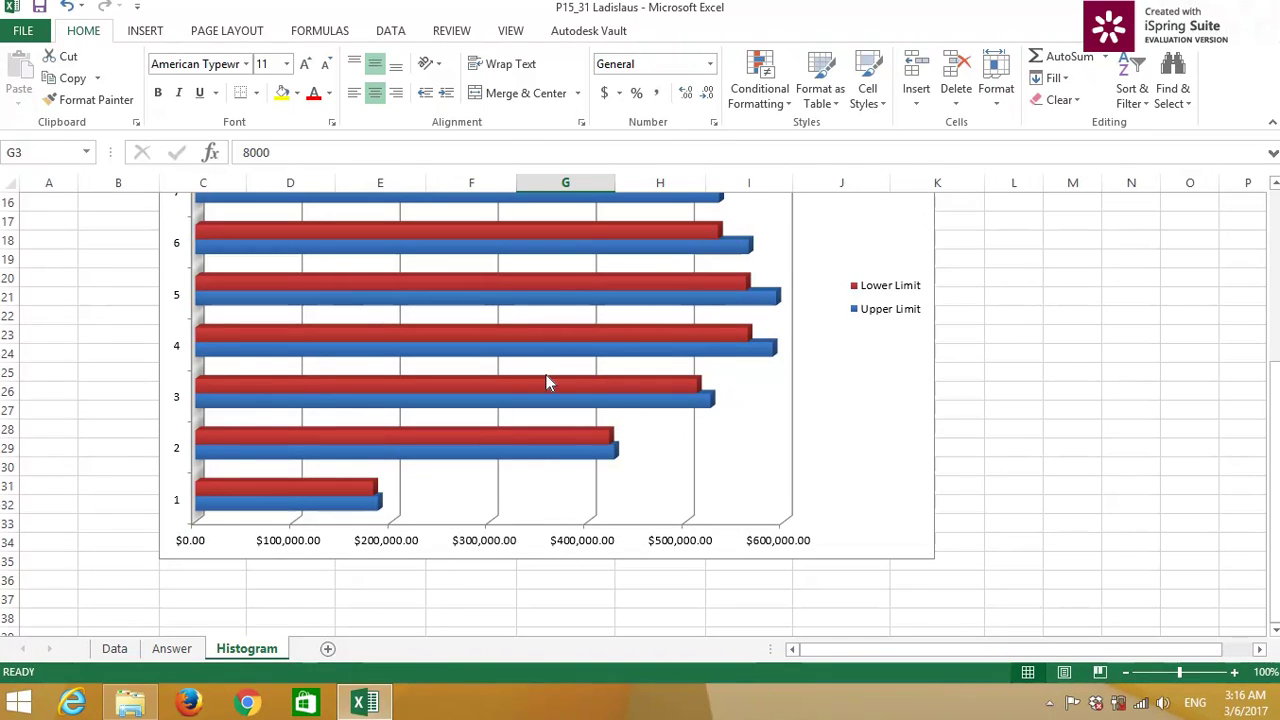
scroll(548, 383, "up", 3)
scroll(548, 383, "up", 2)
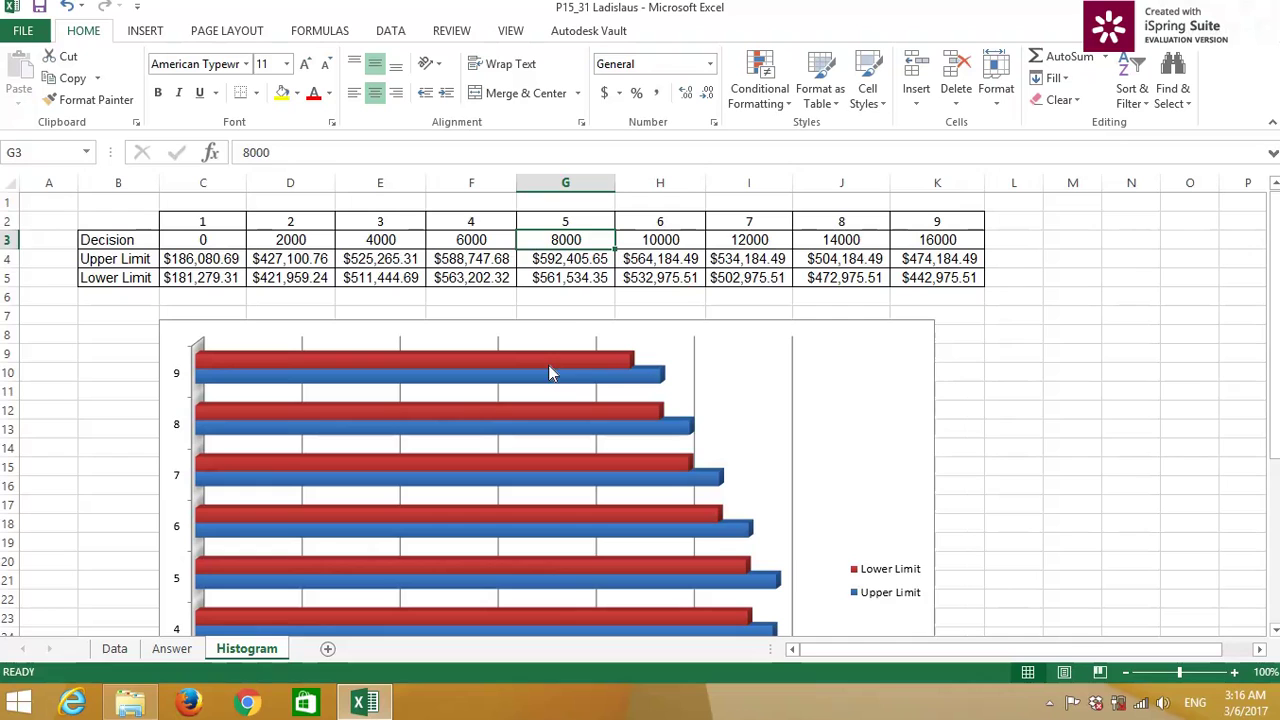
left_click(575, 258)
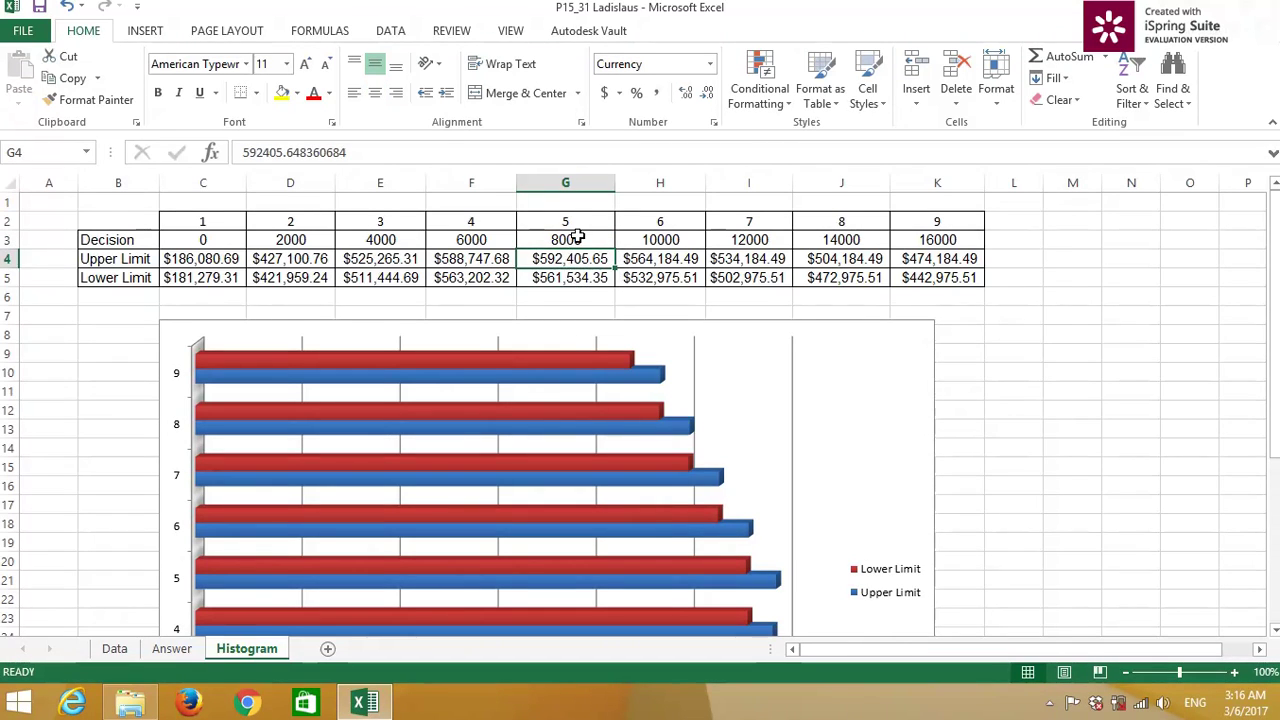
left_click(577, 237)
left_click(580, 258)
left_click(570, 239)
left_click(586, 277)
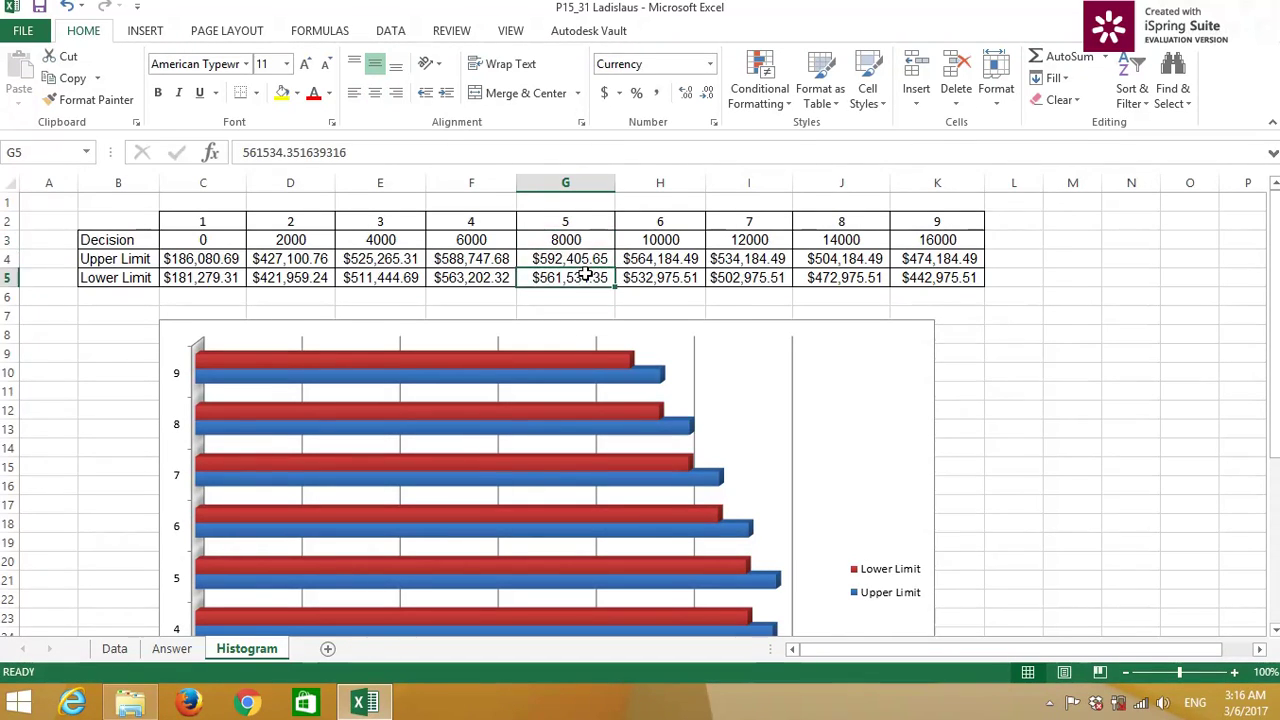
Step: Recheck the 8000-book decision in G3 against its lower limit in G5 and upper limit in G4
left_click(582, 241)
left_click(584, 275)
left_click(581, 241)
left_click(586, 276)
left_click(579, 258)
left_click(578, 240)
left_click(580, 276)
left_click(579, 258)
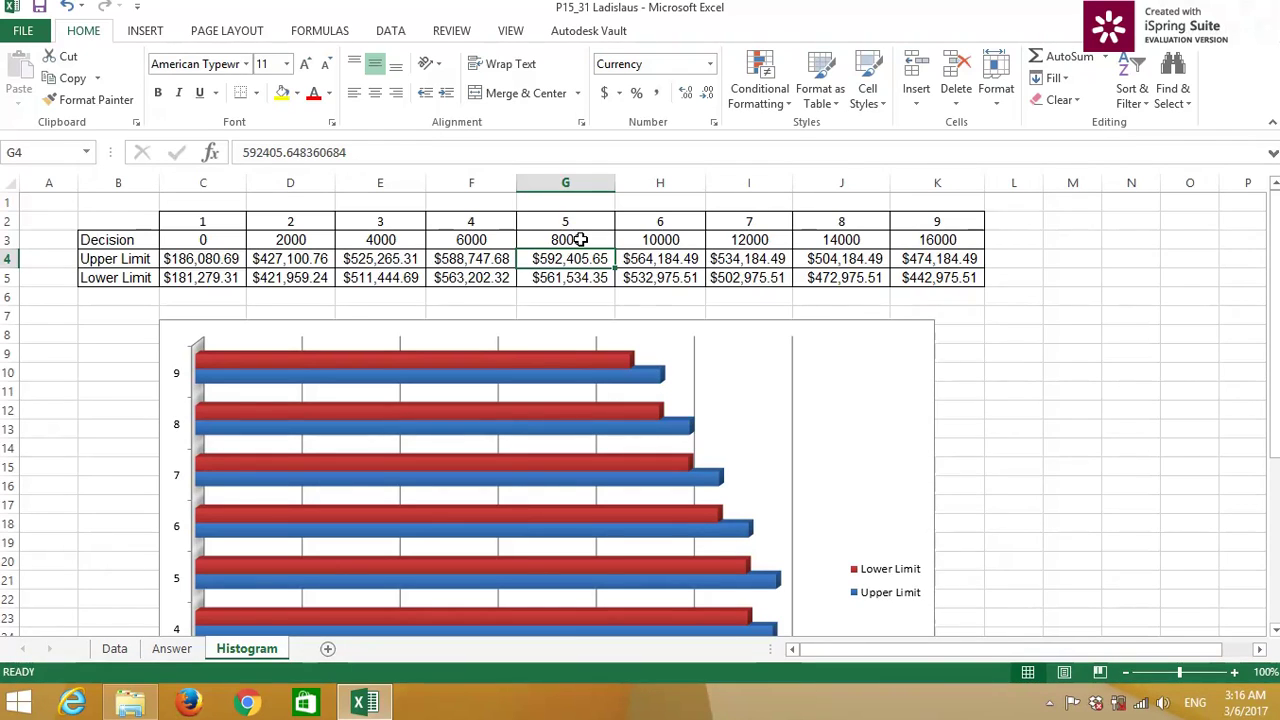
key("Up")
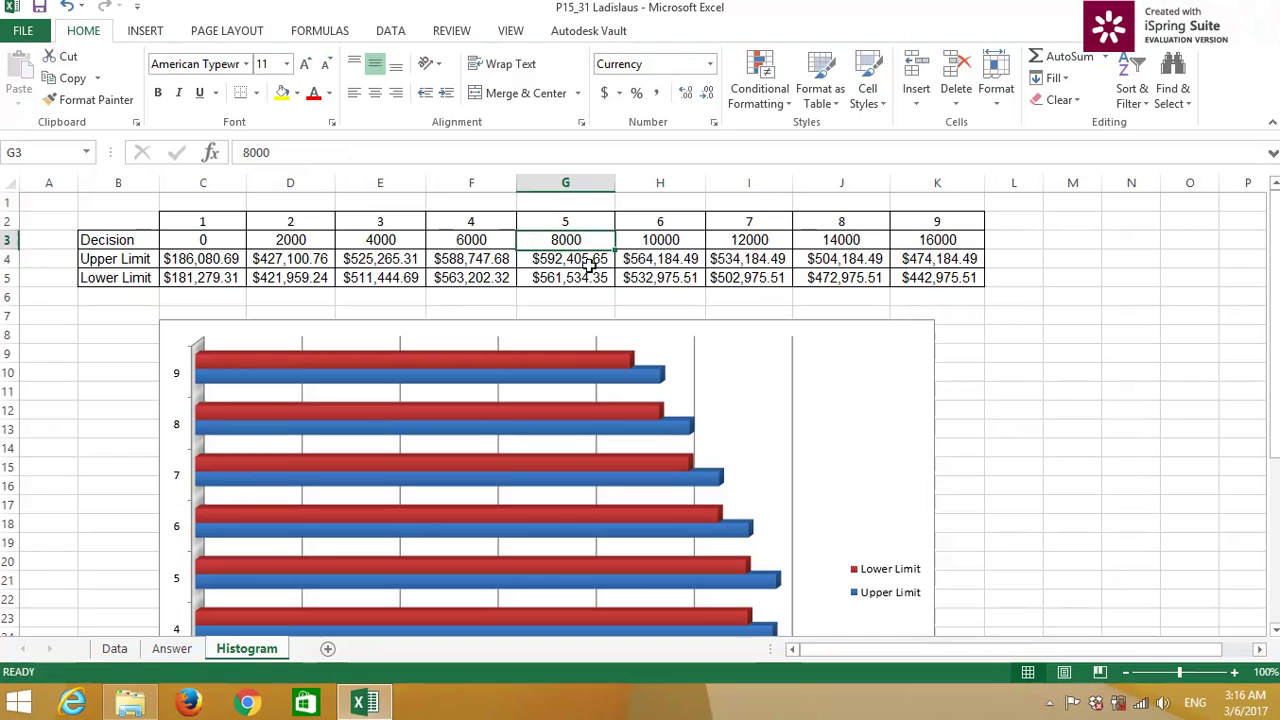
key("Down")
left_click(591, 277)
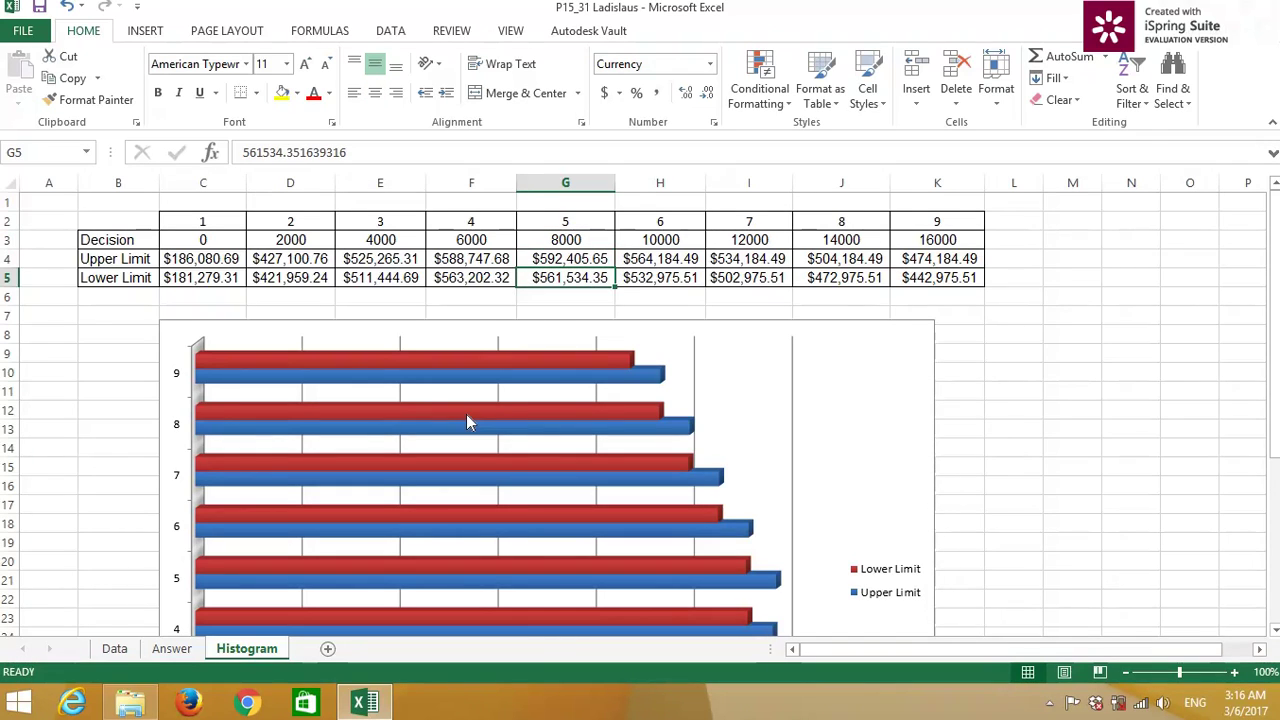